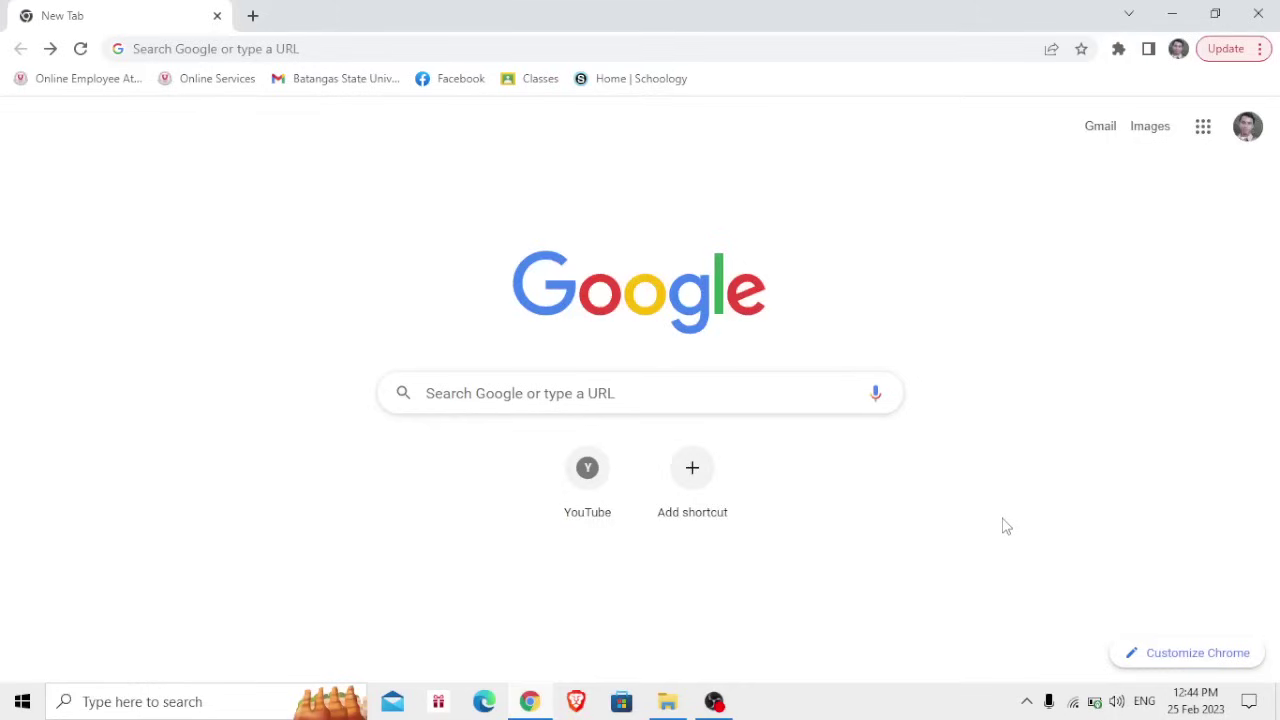
Step: Search Google for "office customization tool" and open the Office Customization Tool page at config.office.com
left_click(511, 400)
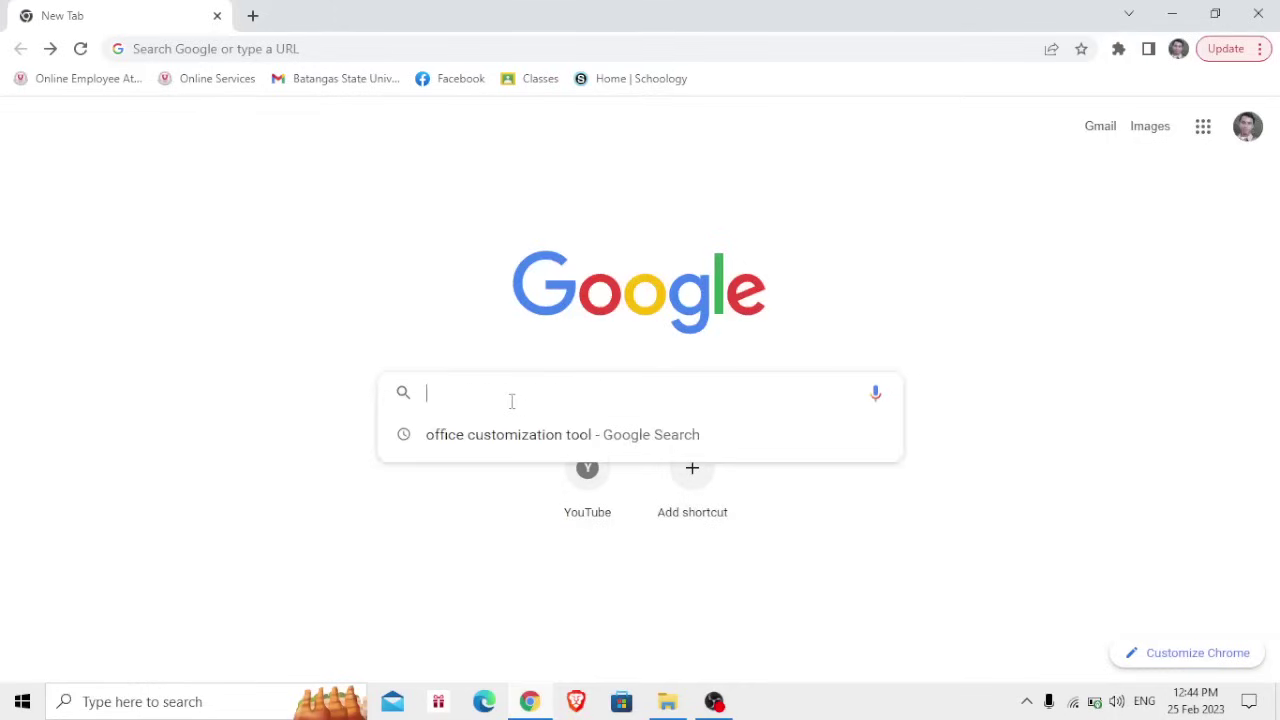
left_click(560, 436)
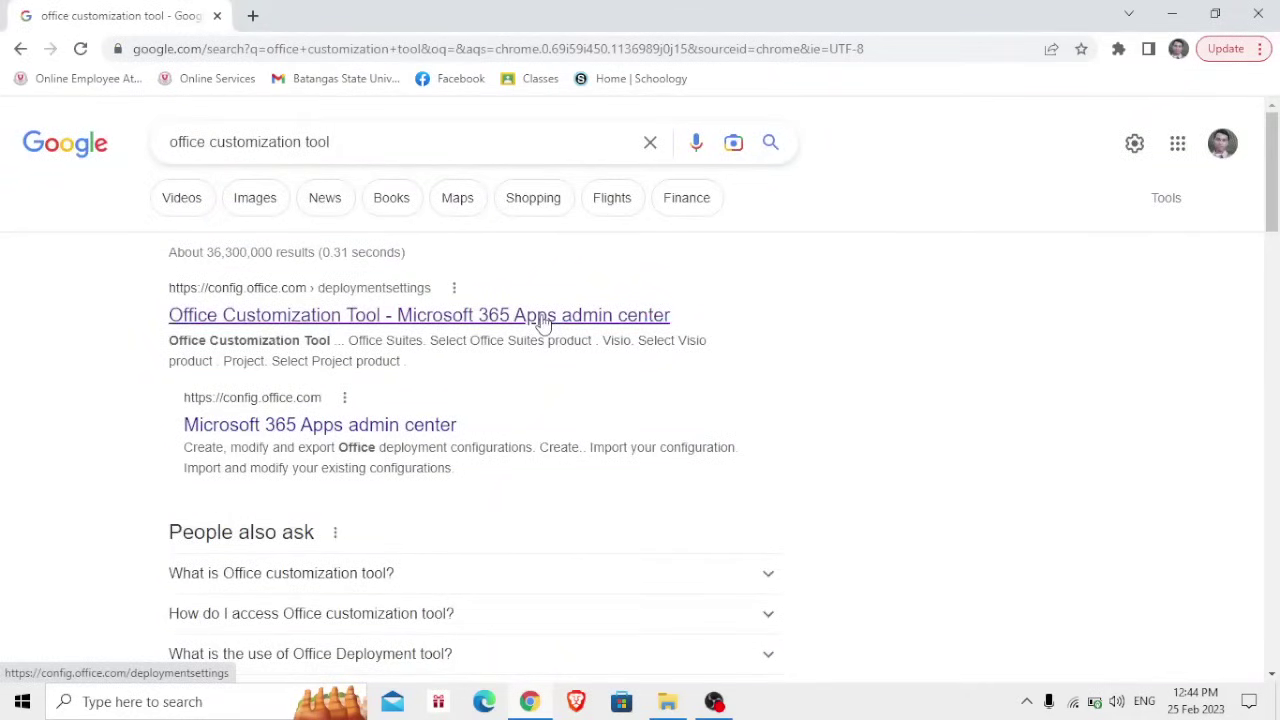
left_click(541, 316)
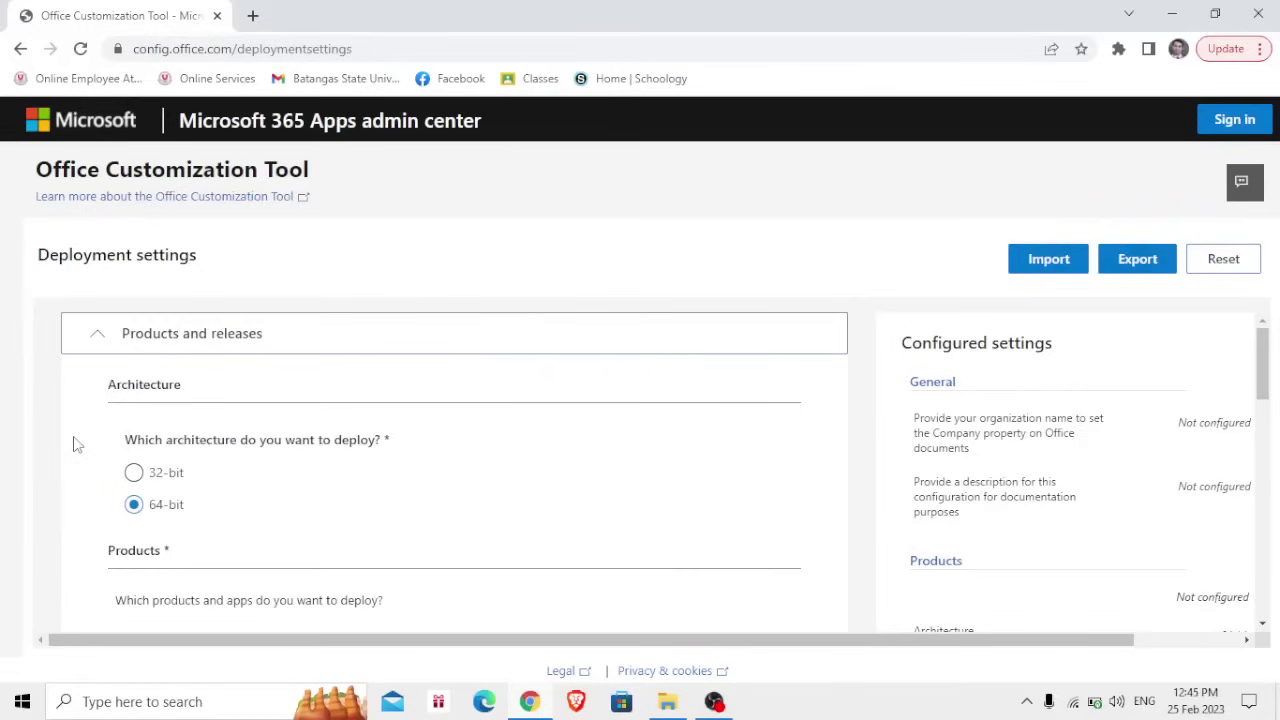
scroll(80, 442, "down", 1)
scroll(485, 440, "up", 1)
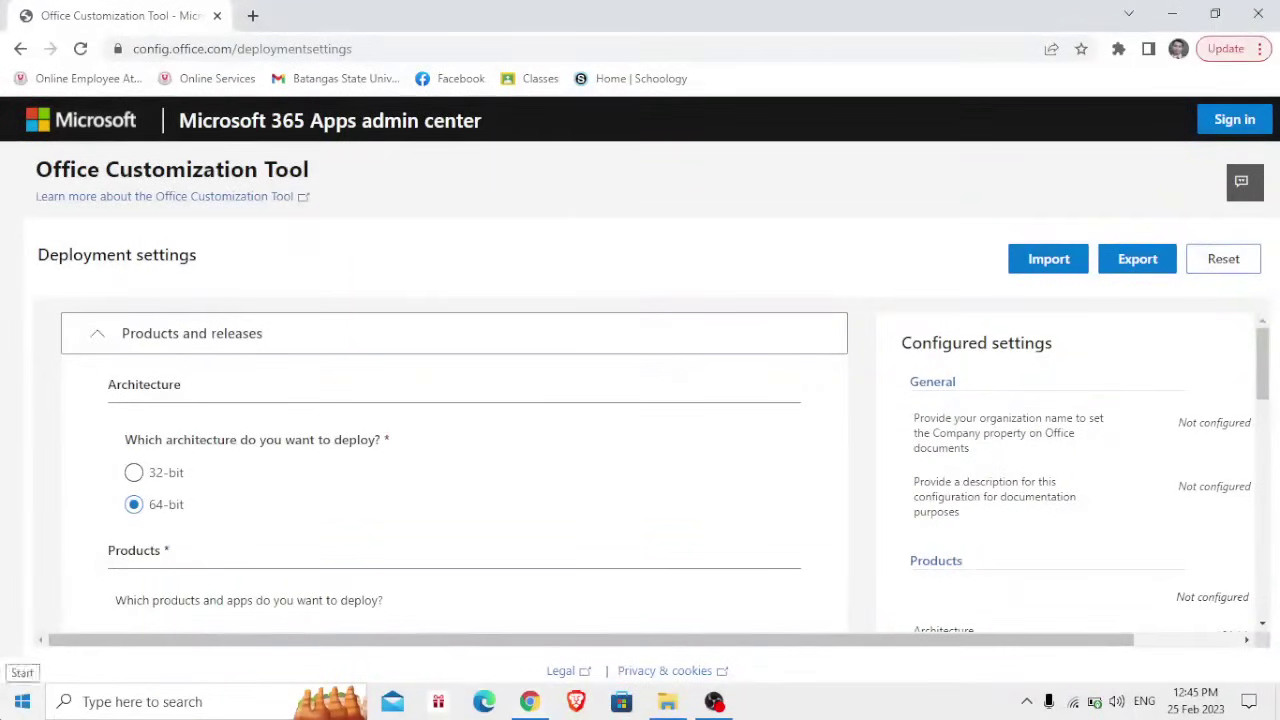
Step: Open the System About page in Windows Settings, check the PC's system type and specifications, and return to the Office Customization Tool
left_click(22, 701)
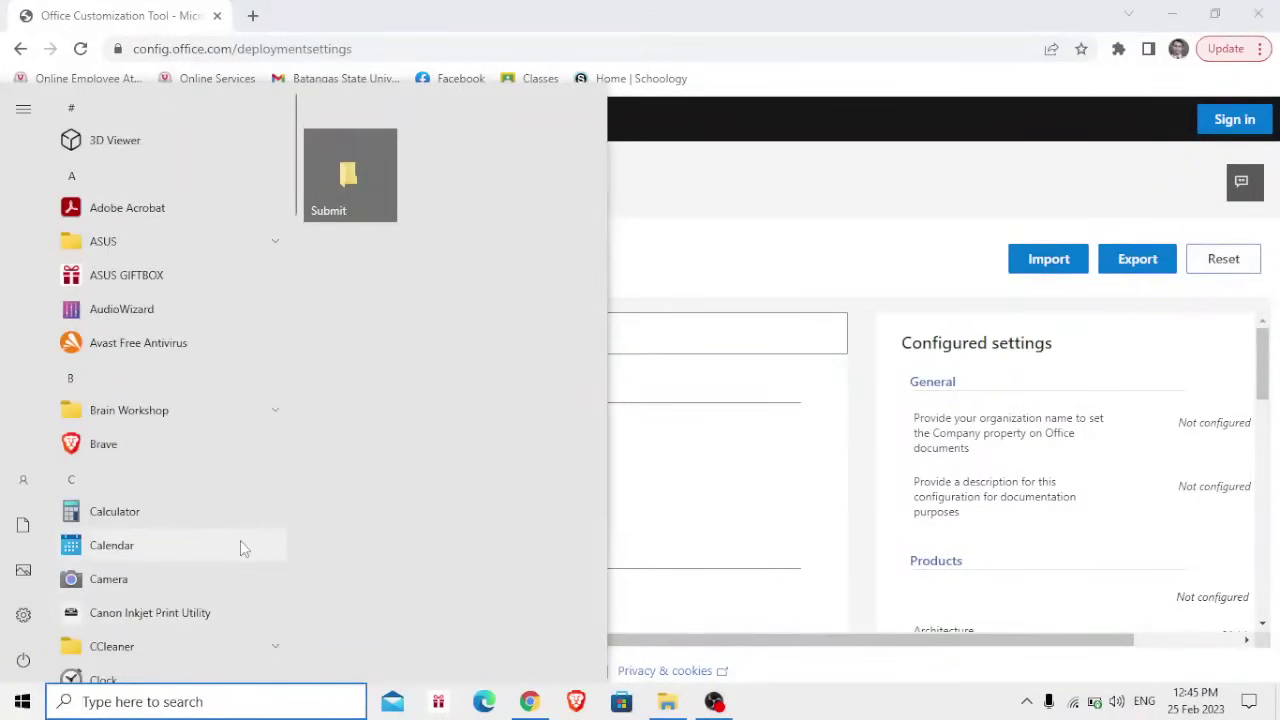
type("settings")
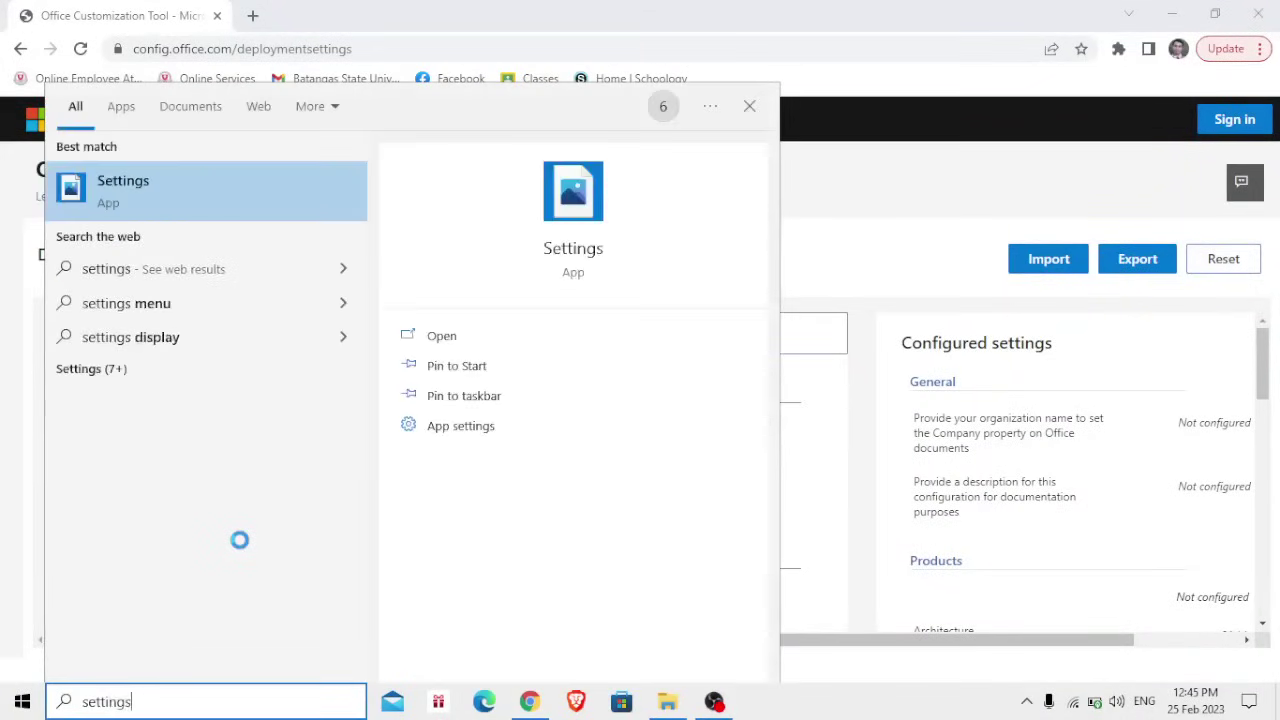
key("Return")
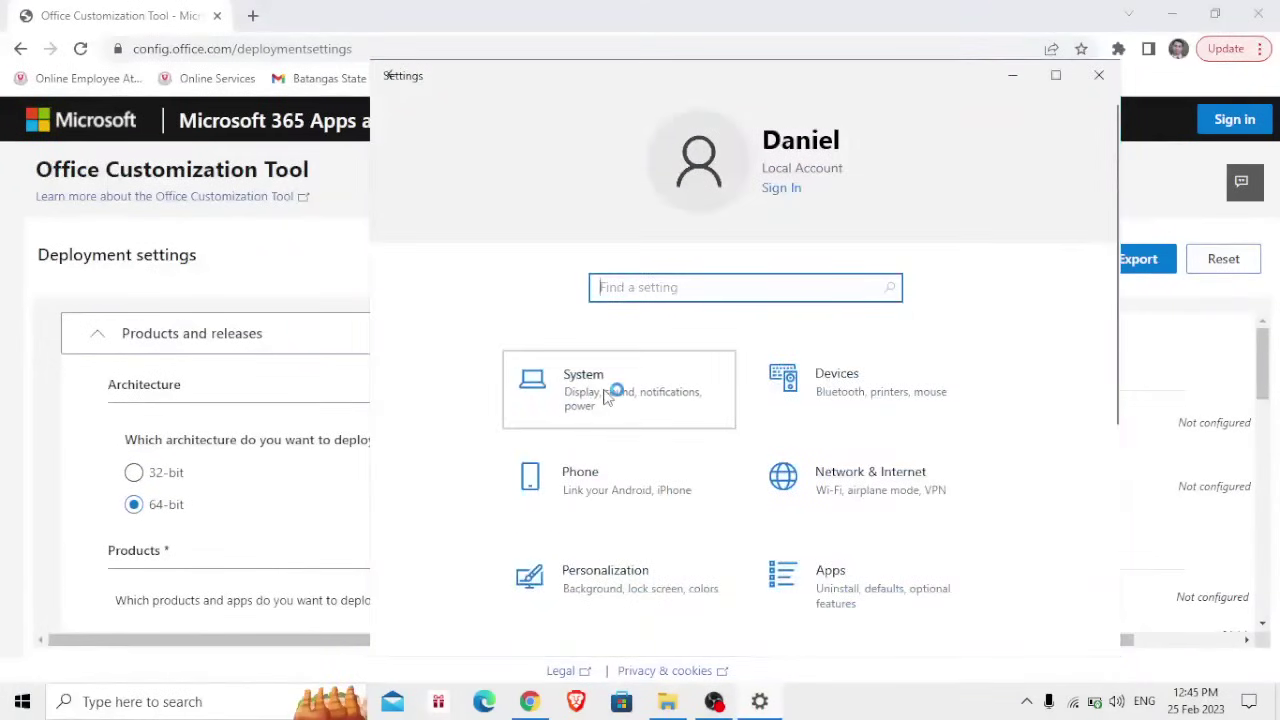
left_click(605, 397)
scroll(579, 445, "down", 5)
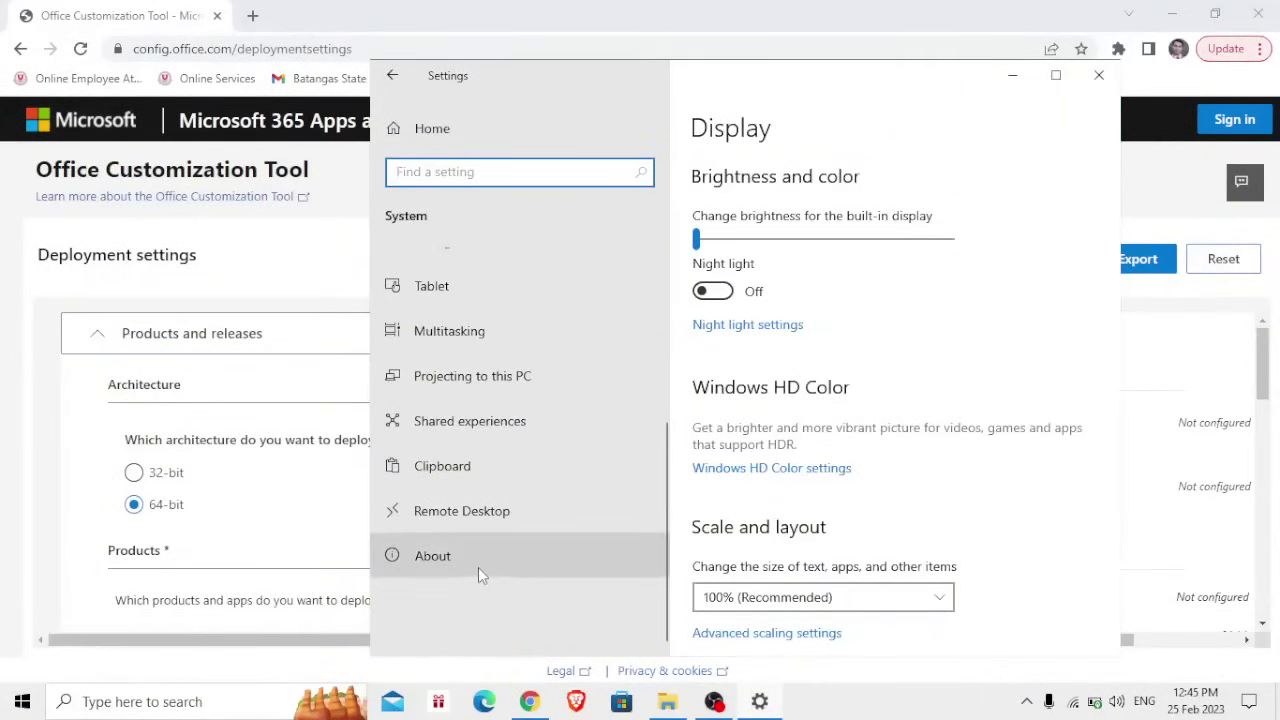
left_click(478, 562)
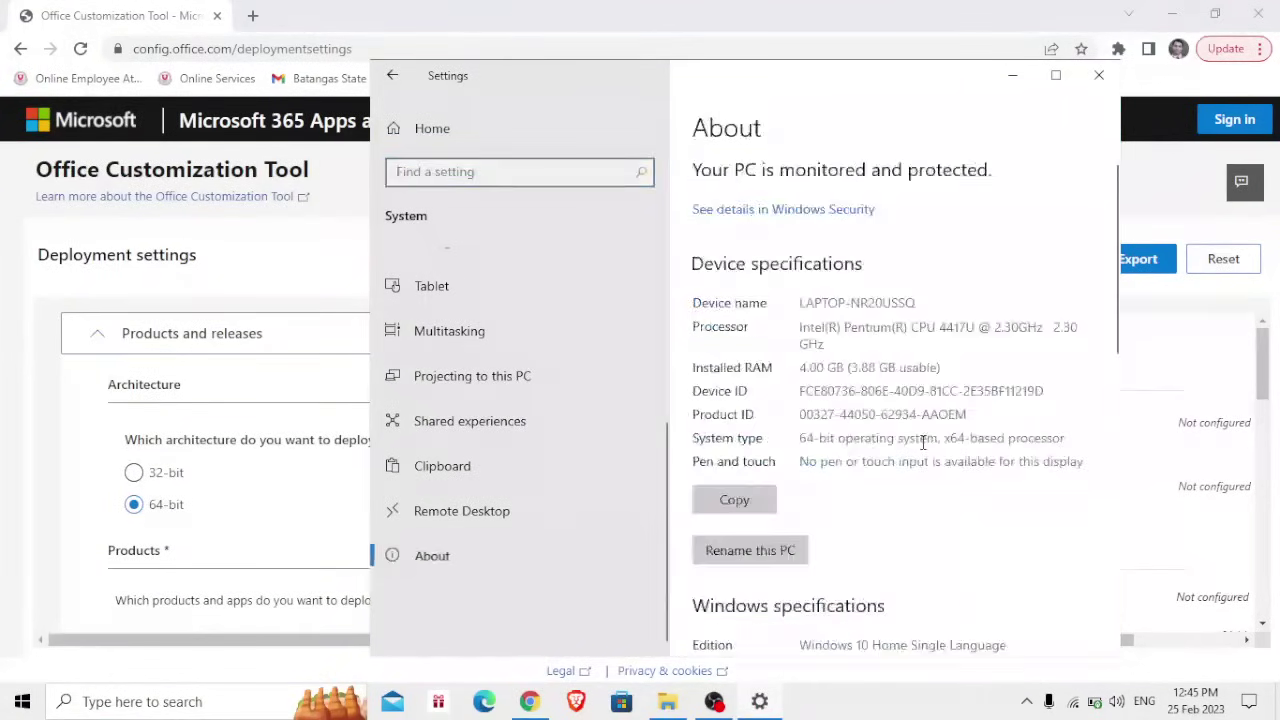
scroll(923, 450, "down", 3)
scroll(923, 449, "up", 2)
scroll(923, 449, "up", 1)
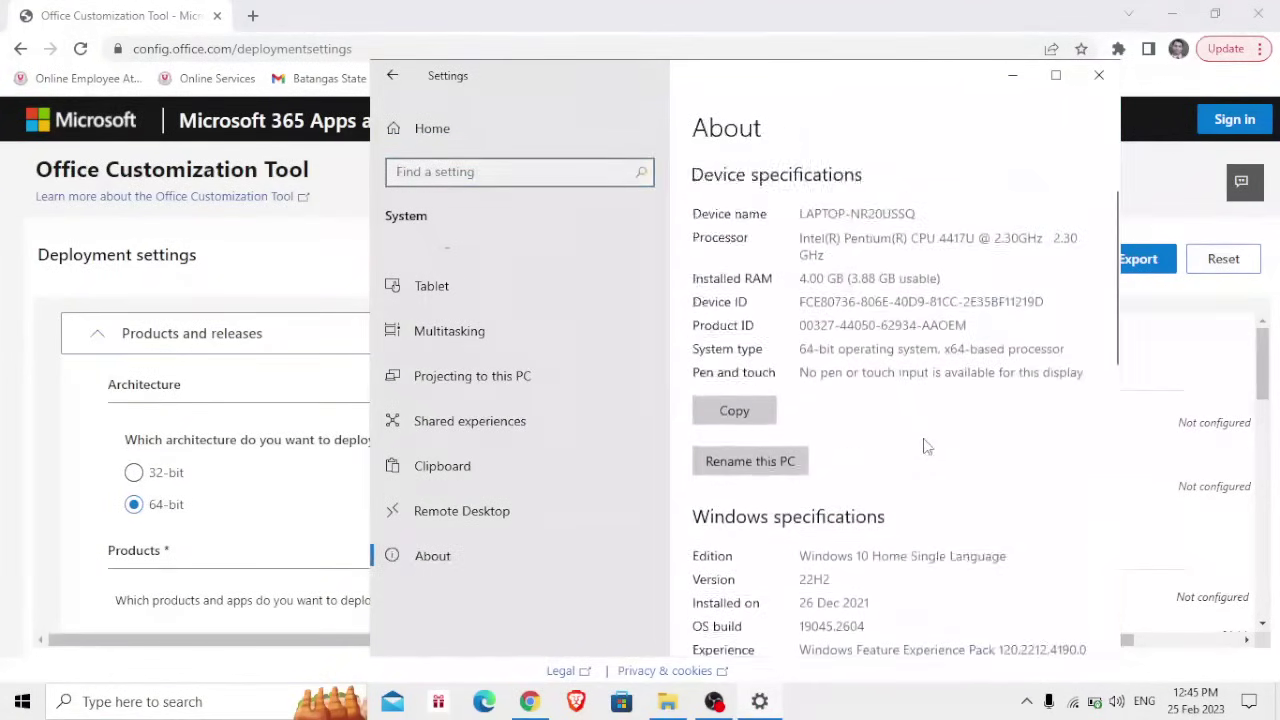
scroll(925, 447, "down", 1)
scroll(925, 444, "down", 1)
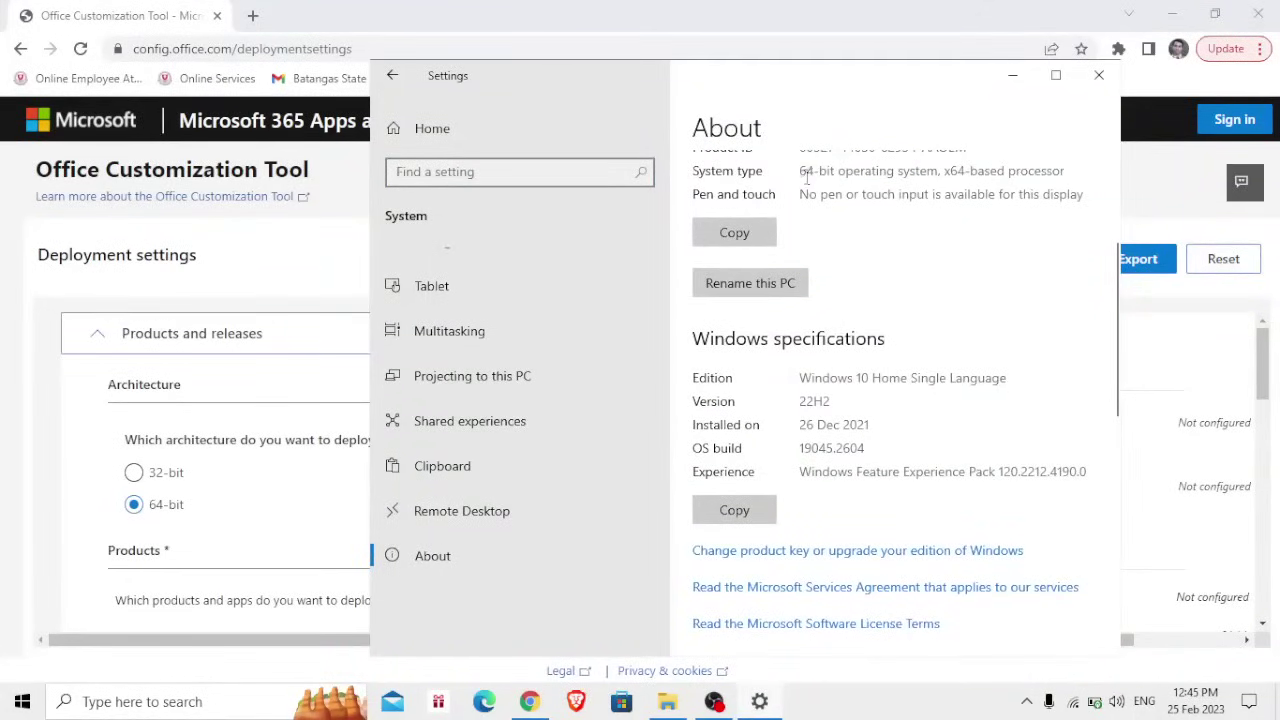
left_click(3, 369)
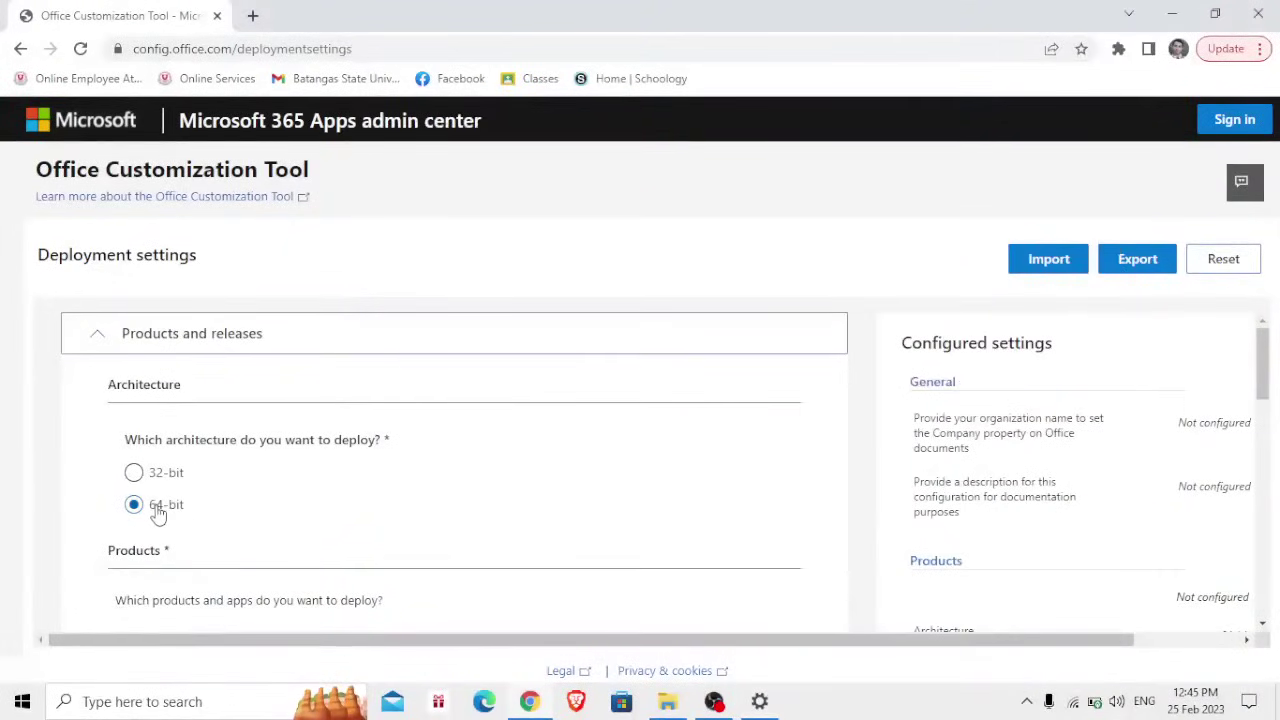
Step: Choose Office LTSC Professional Plus 2021 - Volume License as the Office suite and Language pack as the additional product
scroll(286, 506, "down", 2)
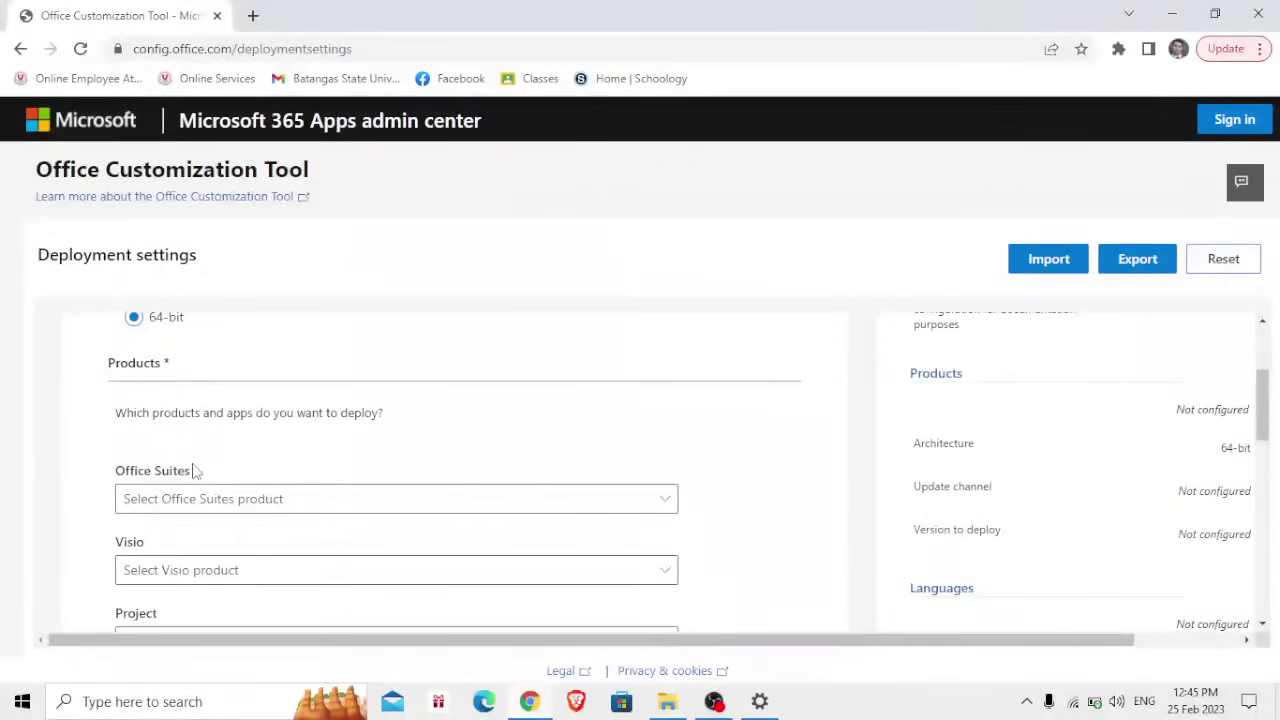
left_click(252, 502)
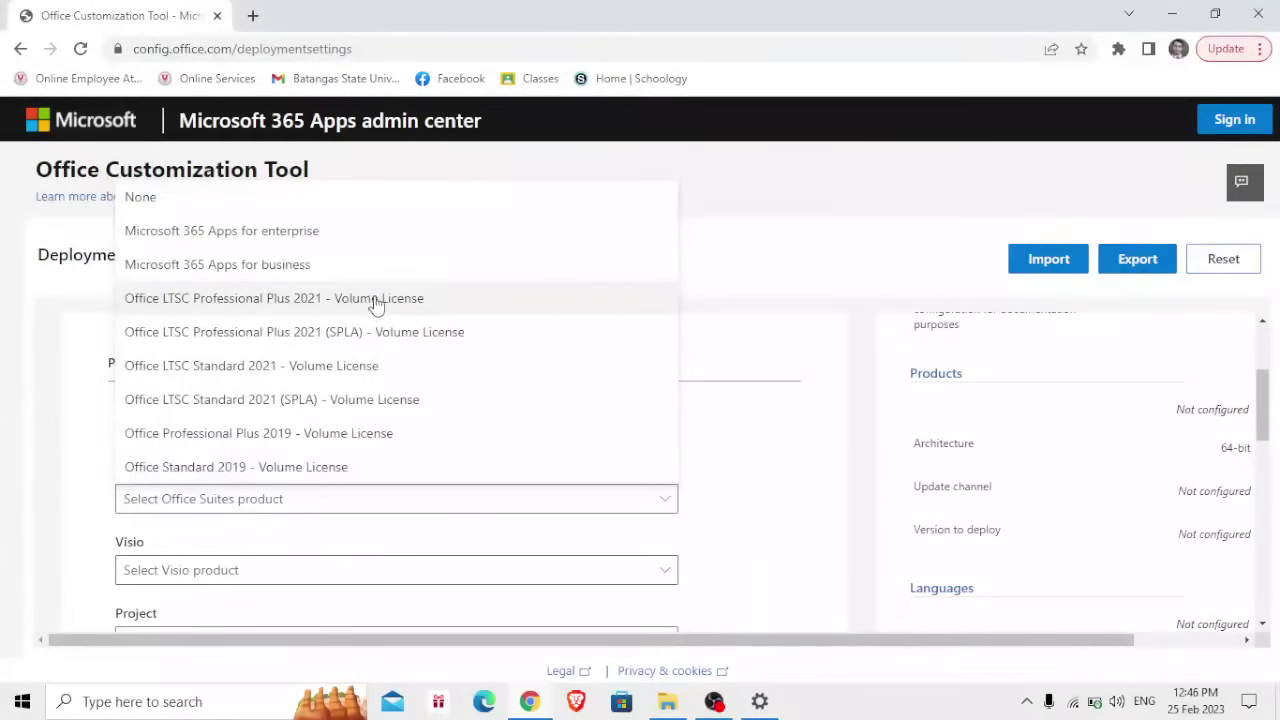
left_click(403, 308)
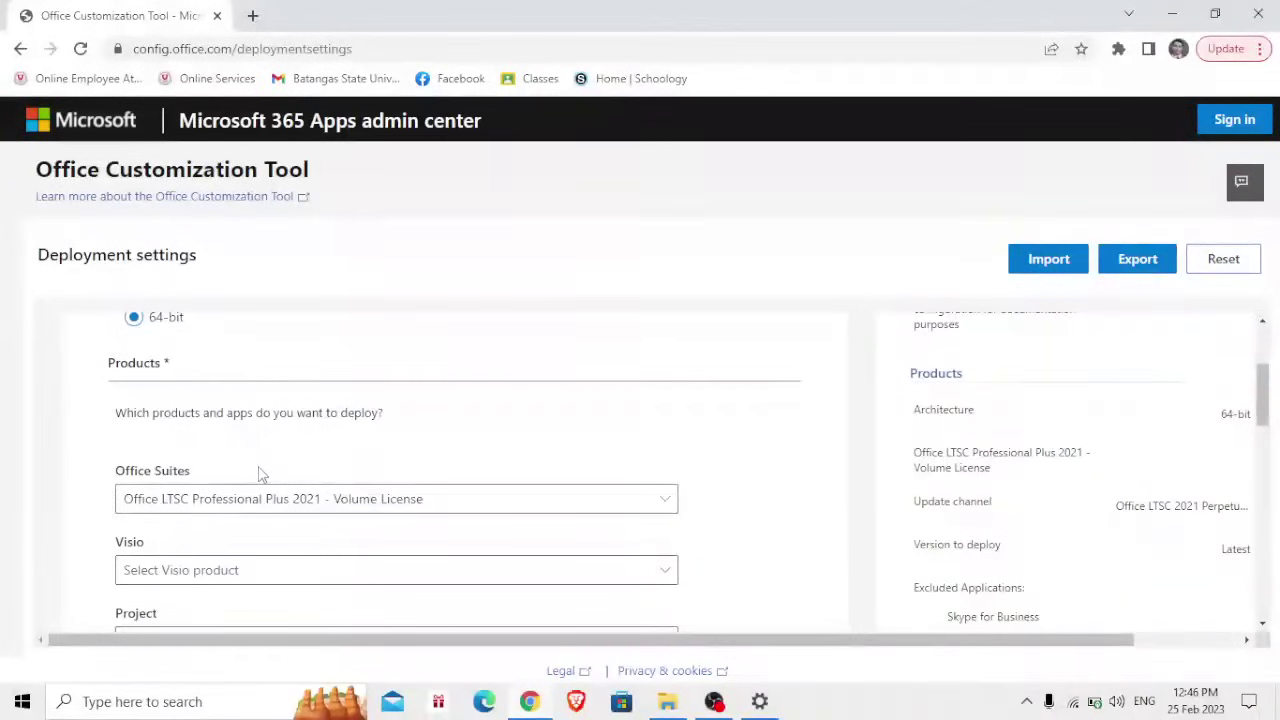
scroll(434, 400, "down", 2)
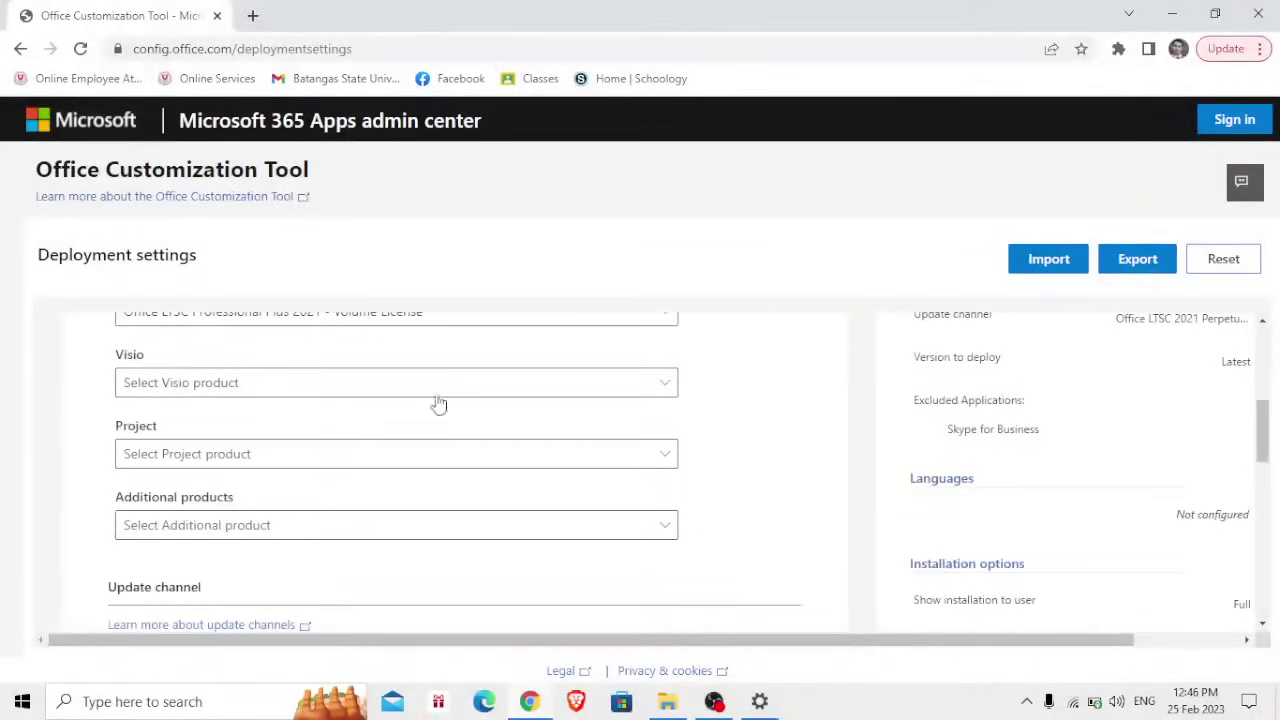
left_click(280, 536)
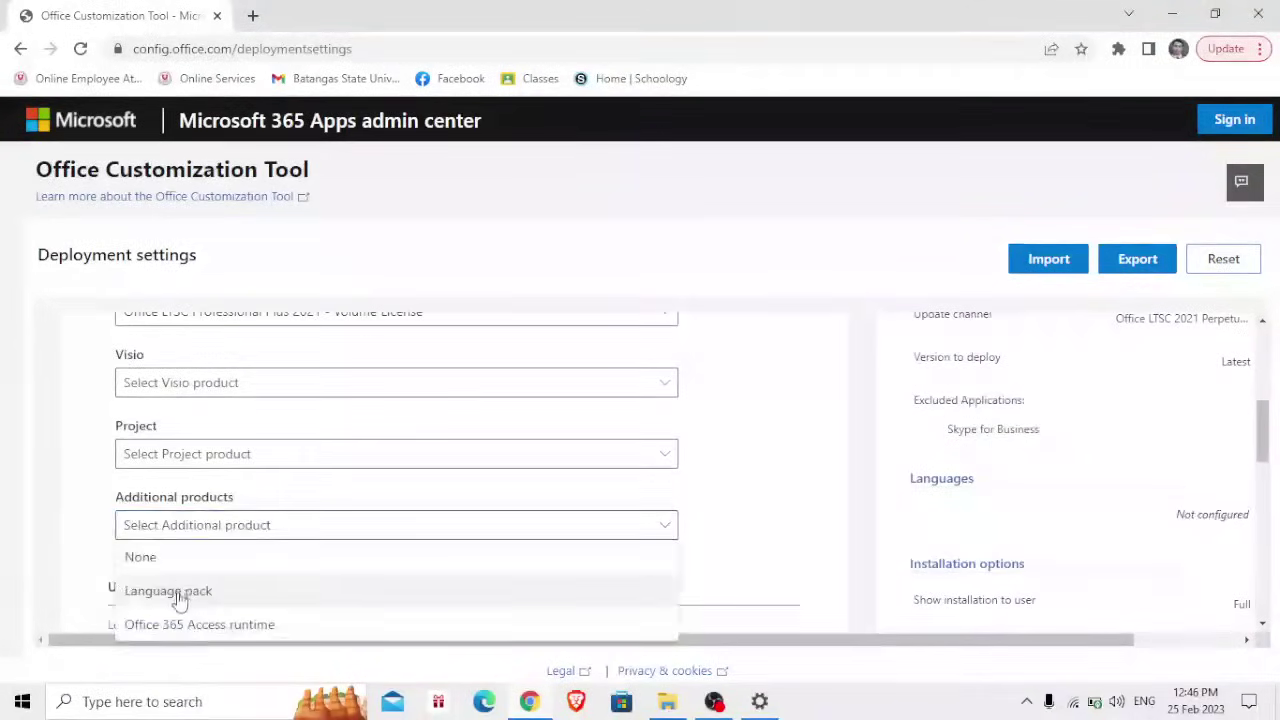
left_click(198, 594)
scroll(375, 570, "down", 1)
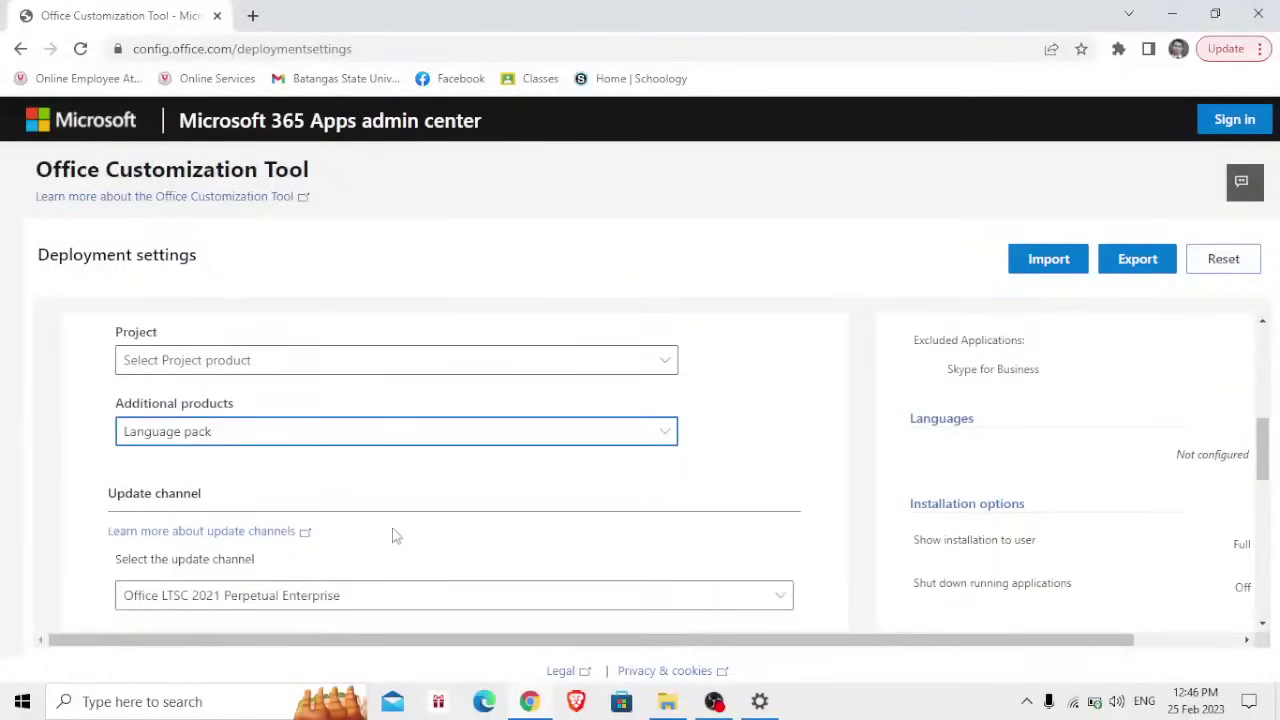
Step: Select Latest as the Office version to deploy
scroll(418, 505, "down", 1)
scroll(408, 515, "down", 1)
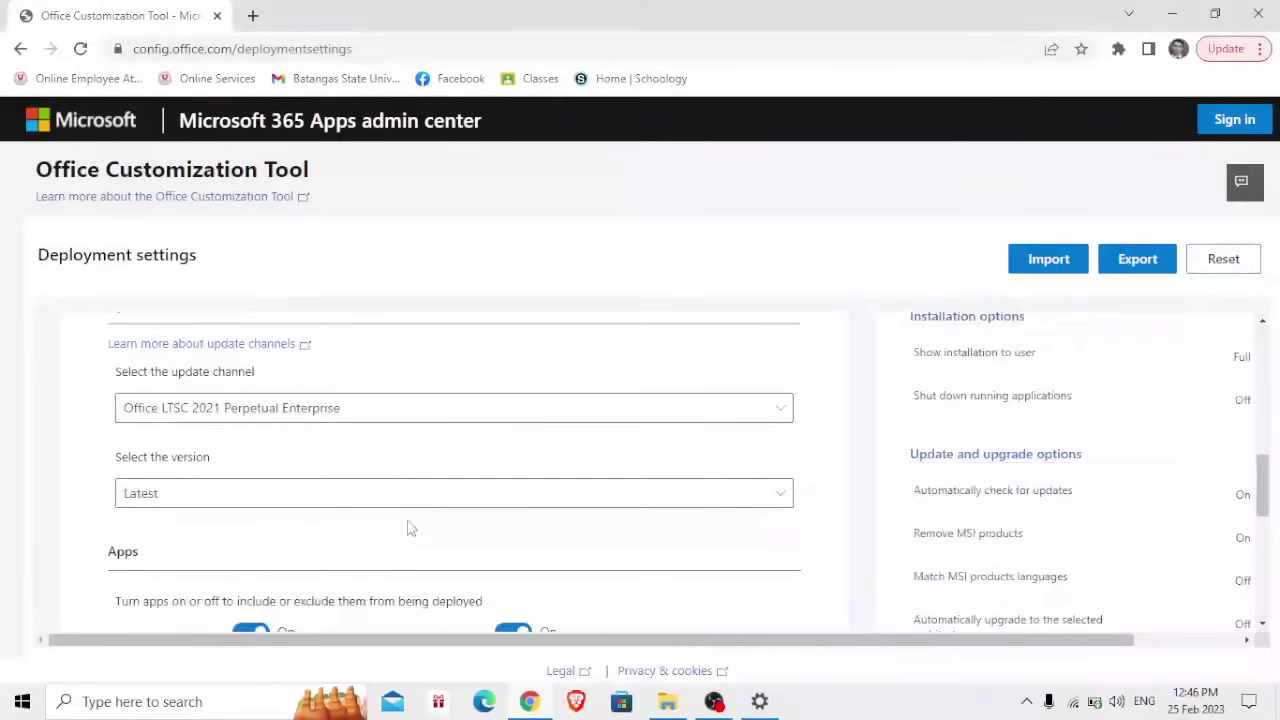
left_click(245, 502)
left_click(229, 520)
Step: Exclude Access, OneNote, Teams, OneDrive Desktop, Outlook and Publisher from the deployment, and proceed to the language settings
scroll(220, 530, "down", 2)
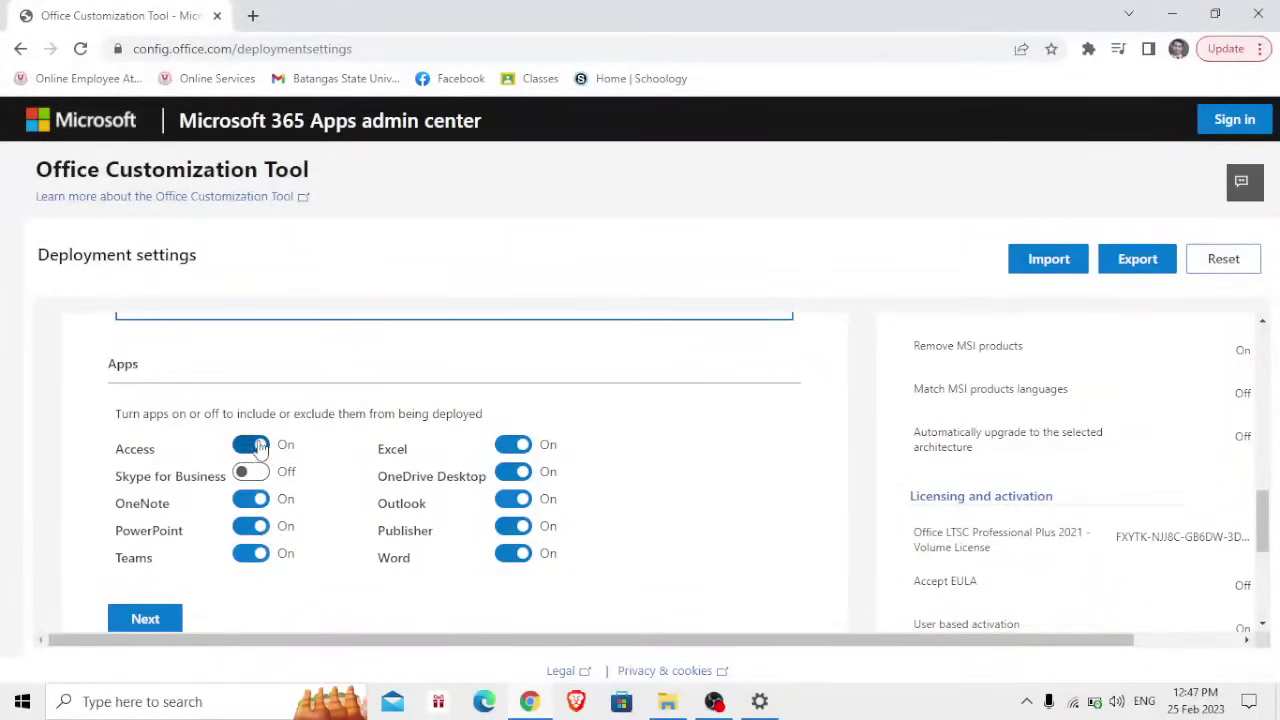
left_click(252, 446)
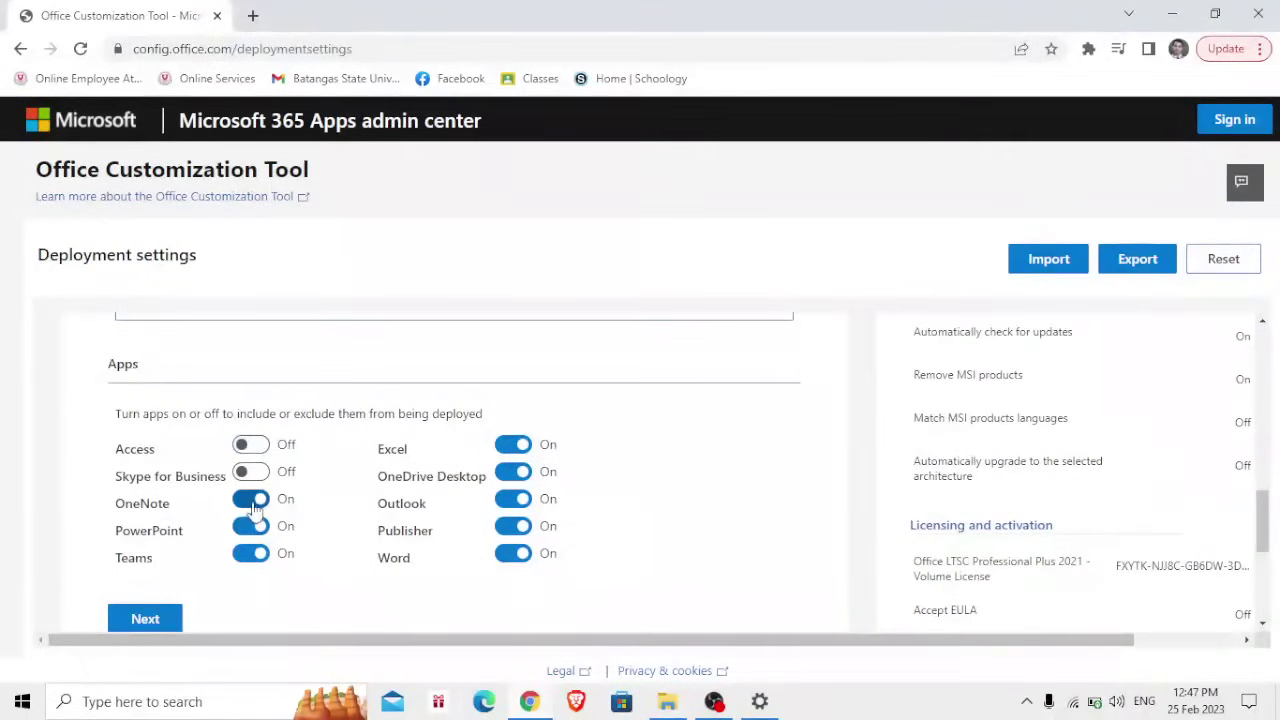
left_click(252, 500)
left_click(252, 553)
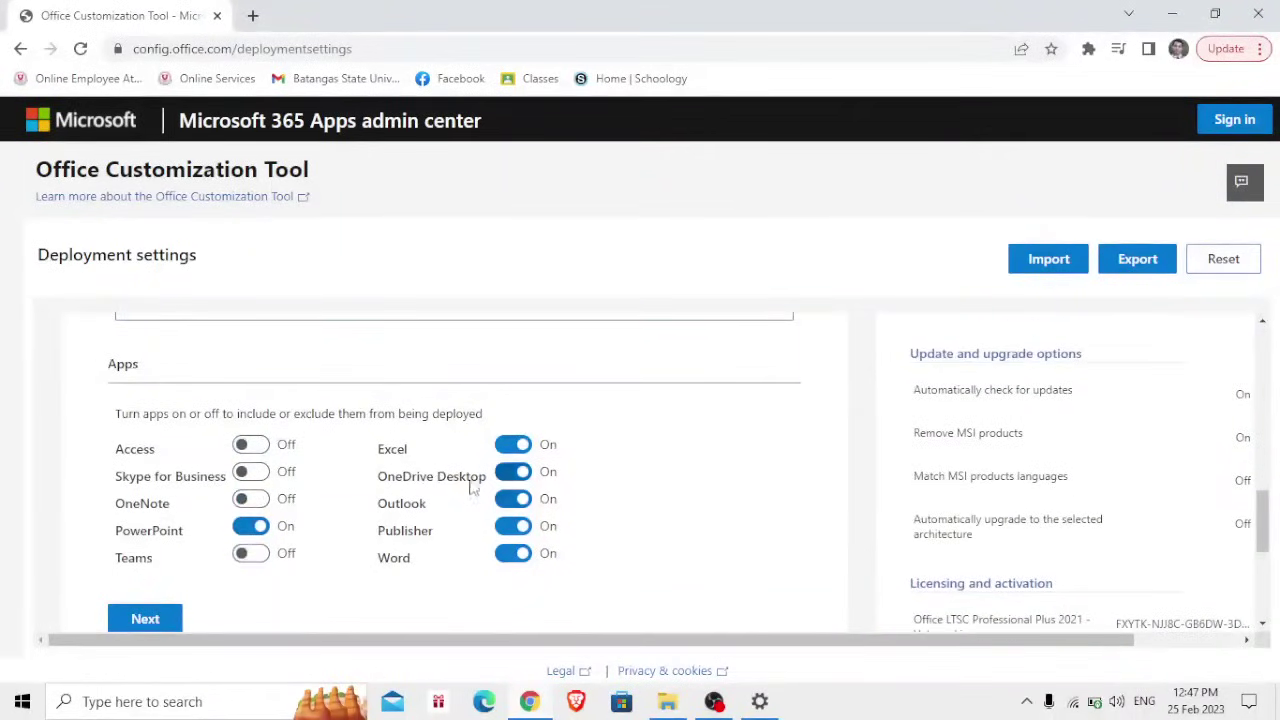
left_click(524, 476)
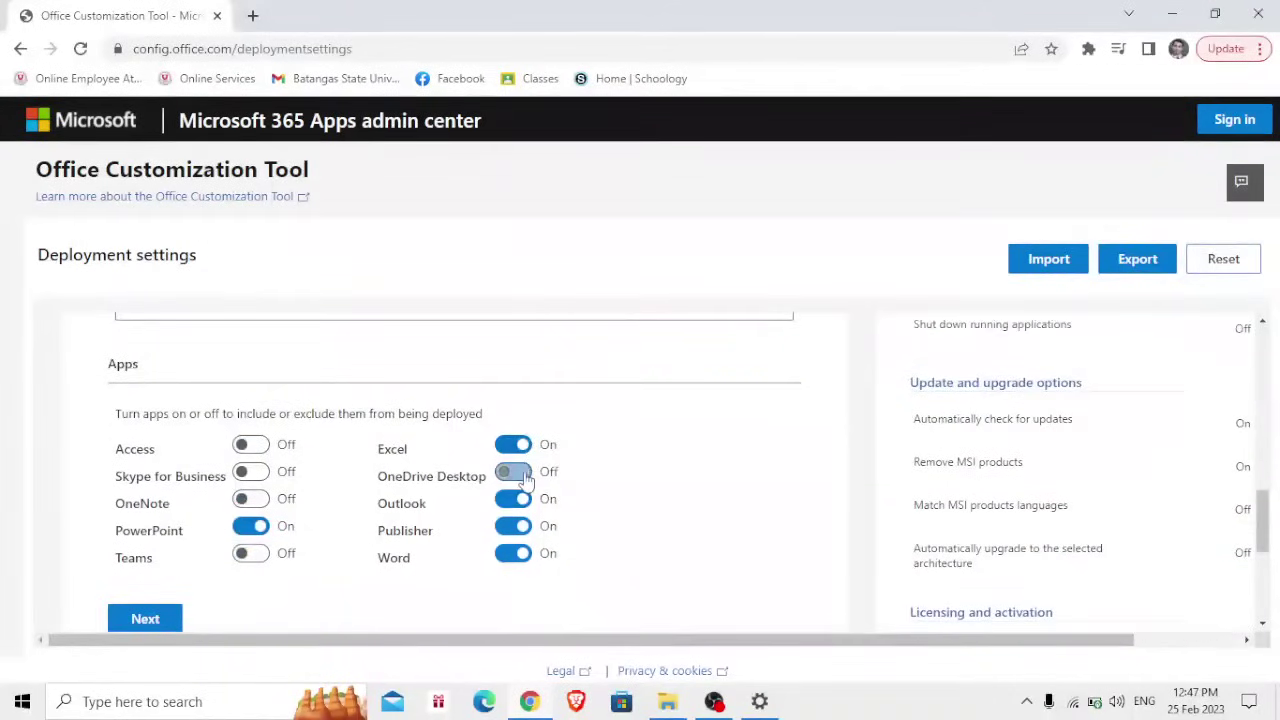
left_click(528, 500)
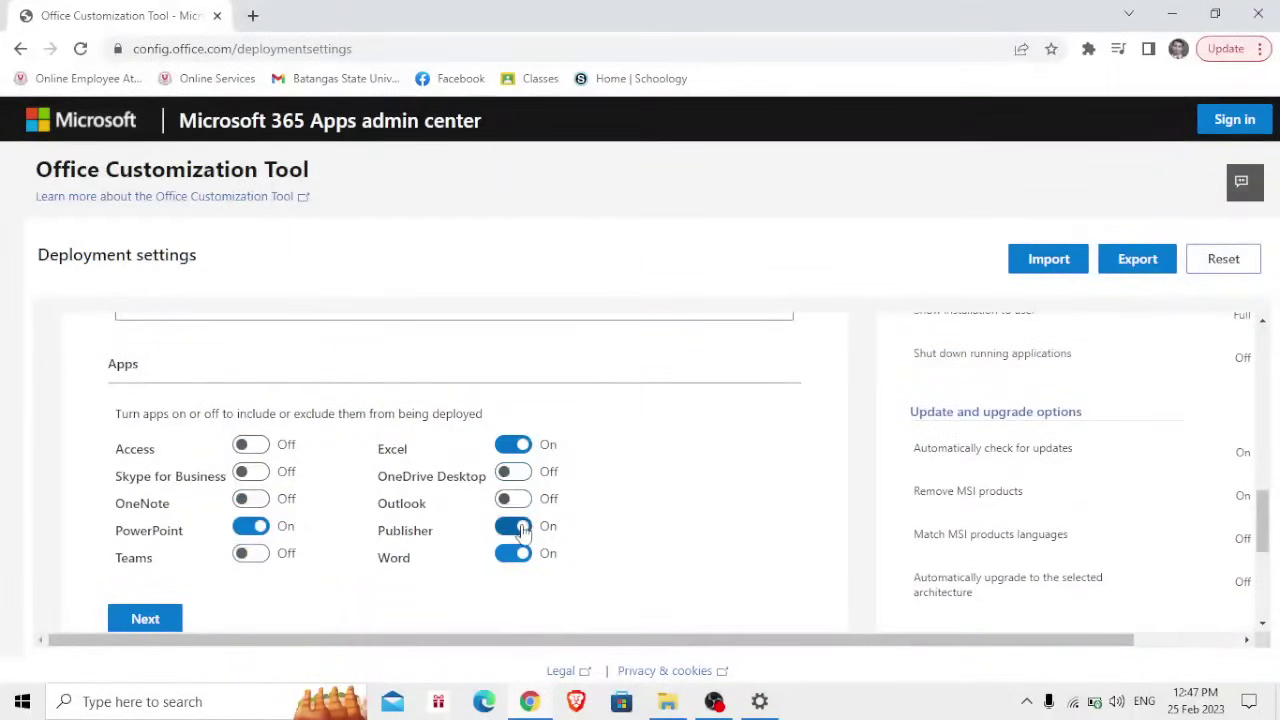
left_click(518, 528)
scroll(336, 536, "down", 1)
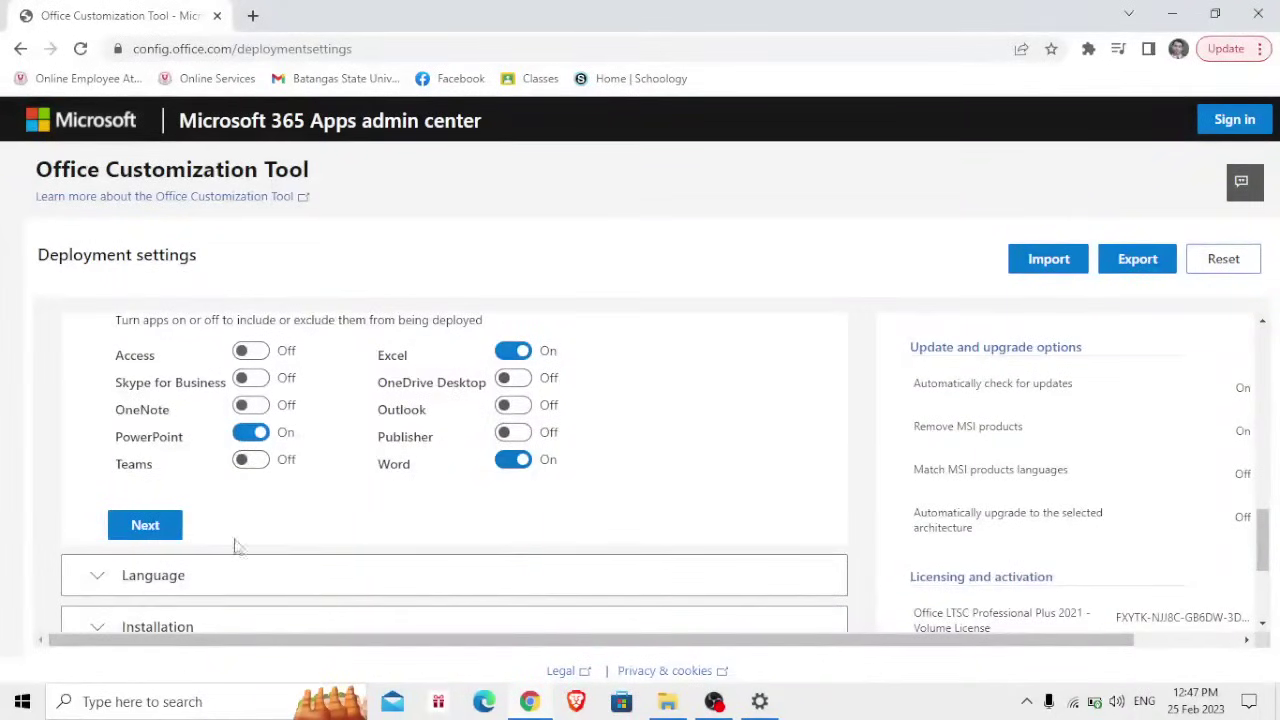
left_click(151, 524)
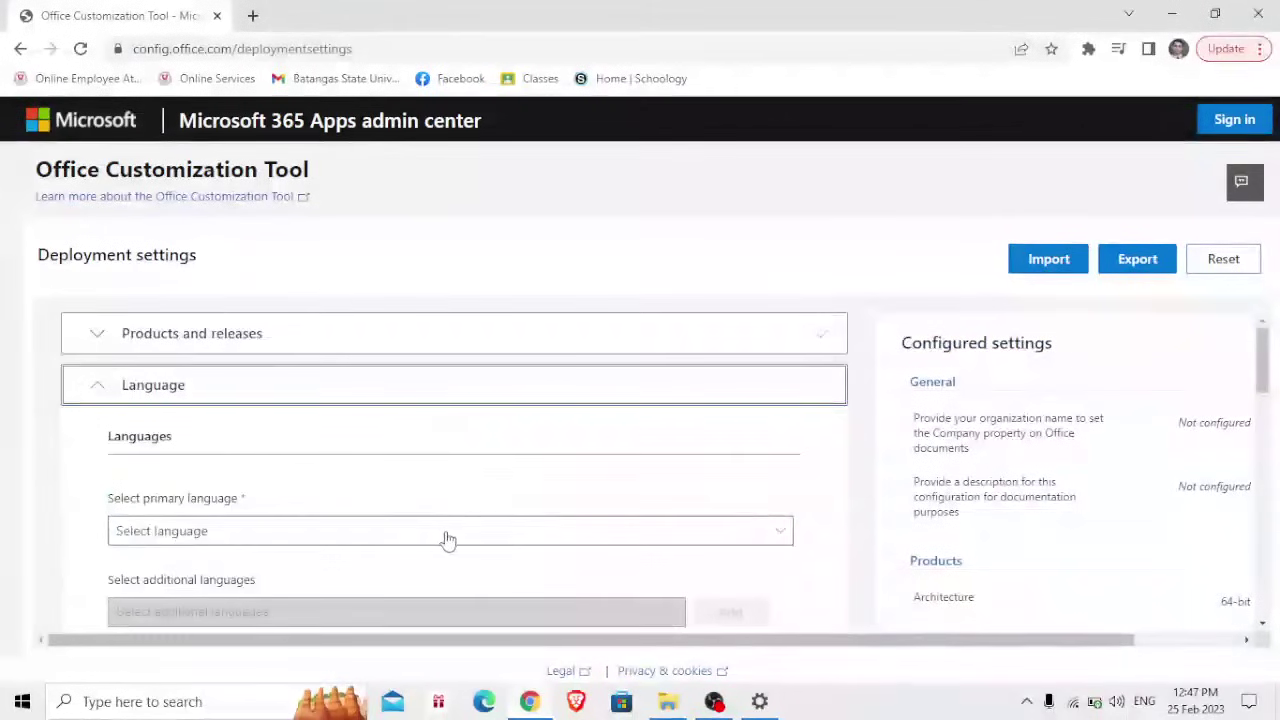
Step: Set the primary language to English (United Kingdom) and proceed to the installation settings
left_click(566, 532)
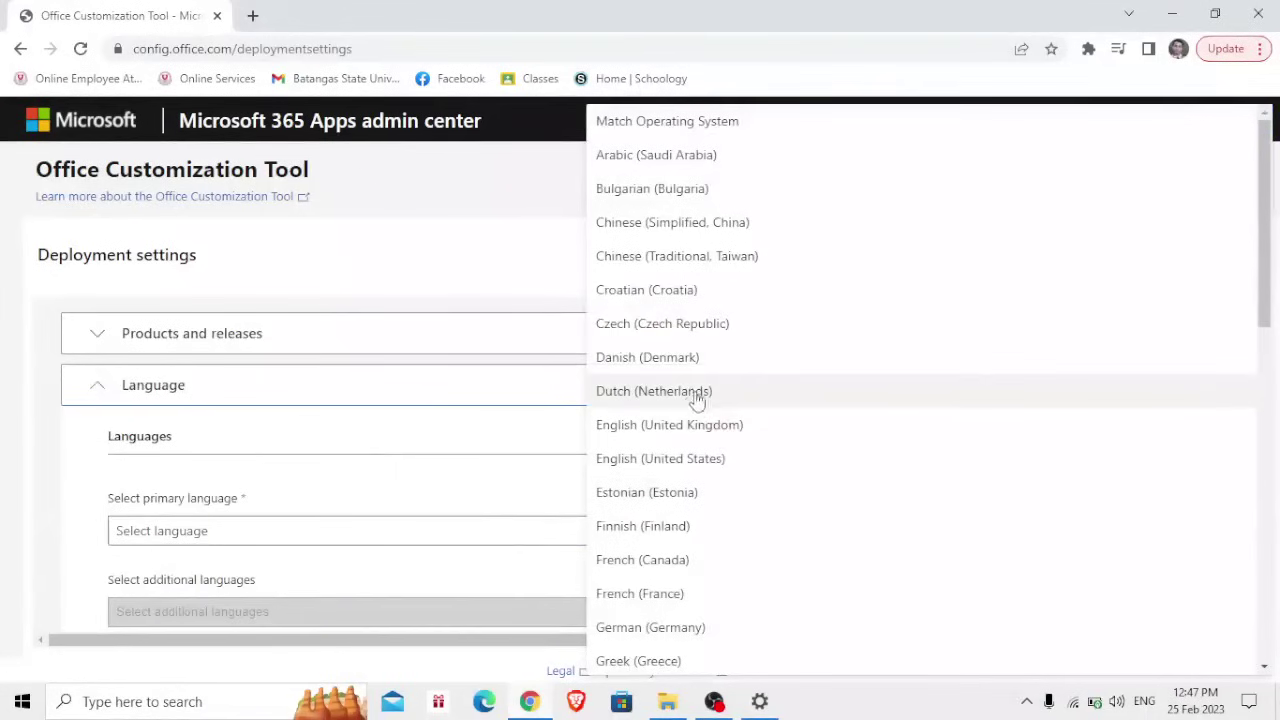
left_click(724, 441)
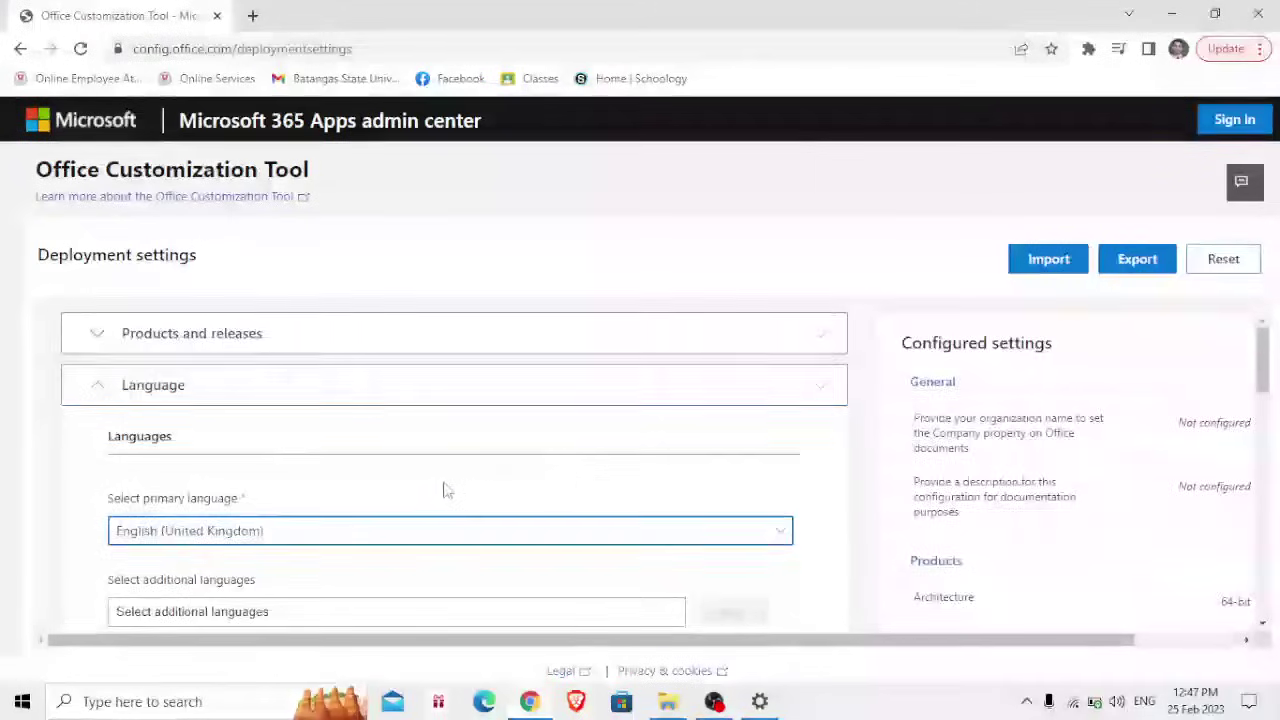
scroll(440, 495, "down", 3)
left_click(170, 515)
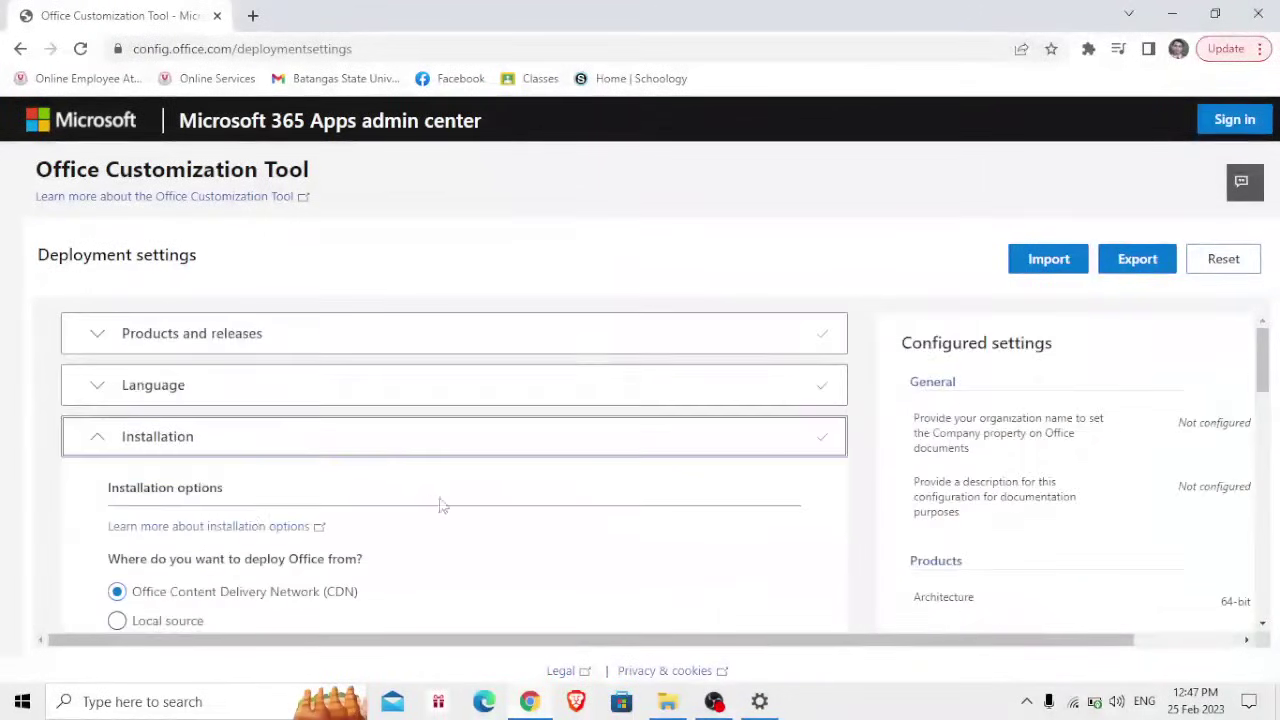
Step: Accept the default installation options, turn off uninstalling MSI versions of Office, including Visio and Project, and continue to licensing and activation
scroll(430, 515, "down", 3)
left_click(148, 536)
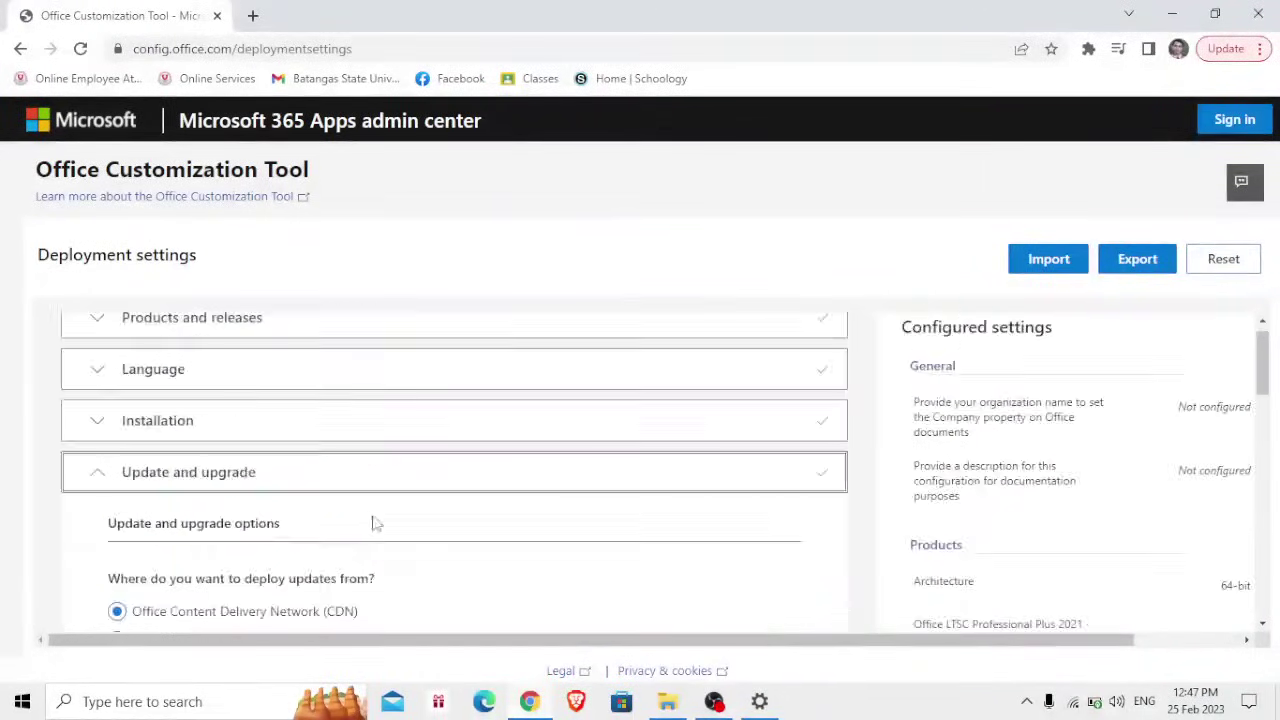
scroll(378, 524, "down", 3)
scroll(369, 510, "down", 2)
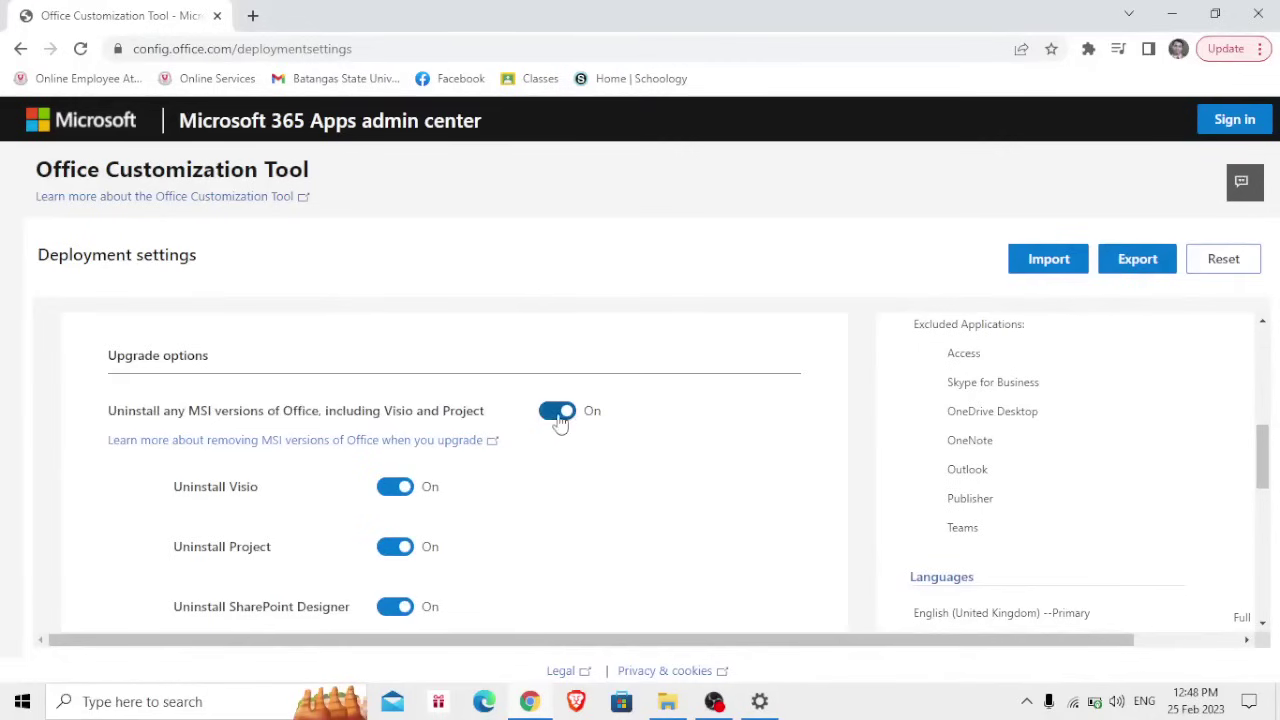
left_click(557, 411)
scroll(545, 470, "down", 3)
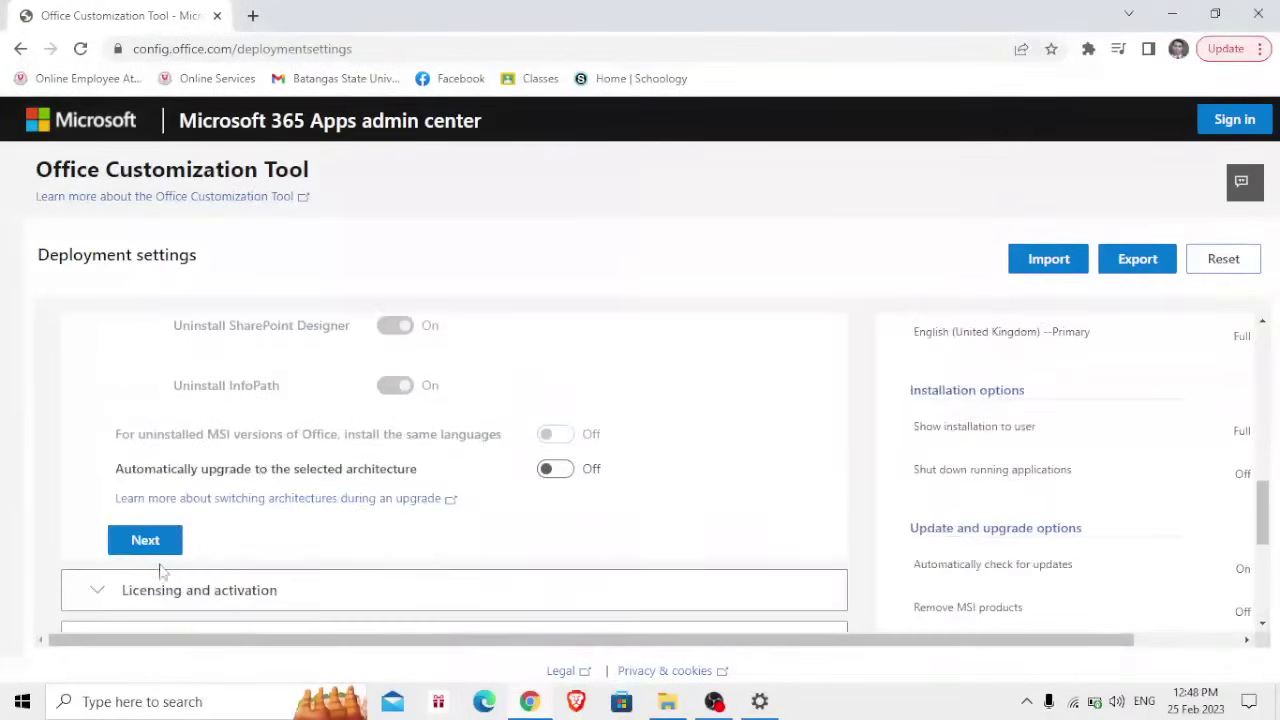
left_click(145, 540)
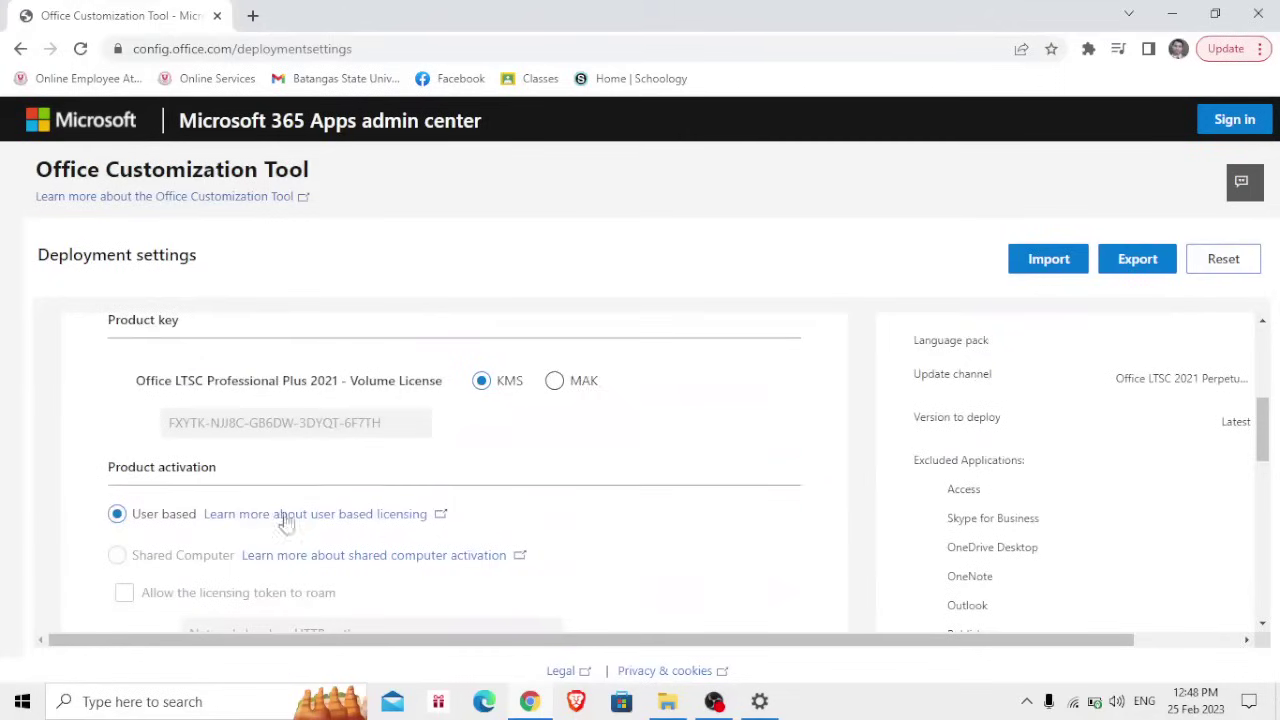
Step: Compare the MAK product key option, keep KMS with user-based activation, and proceed to the general settings
scroll(352, 479, "up", 1)
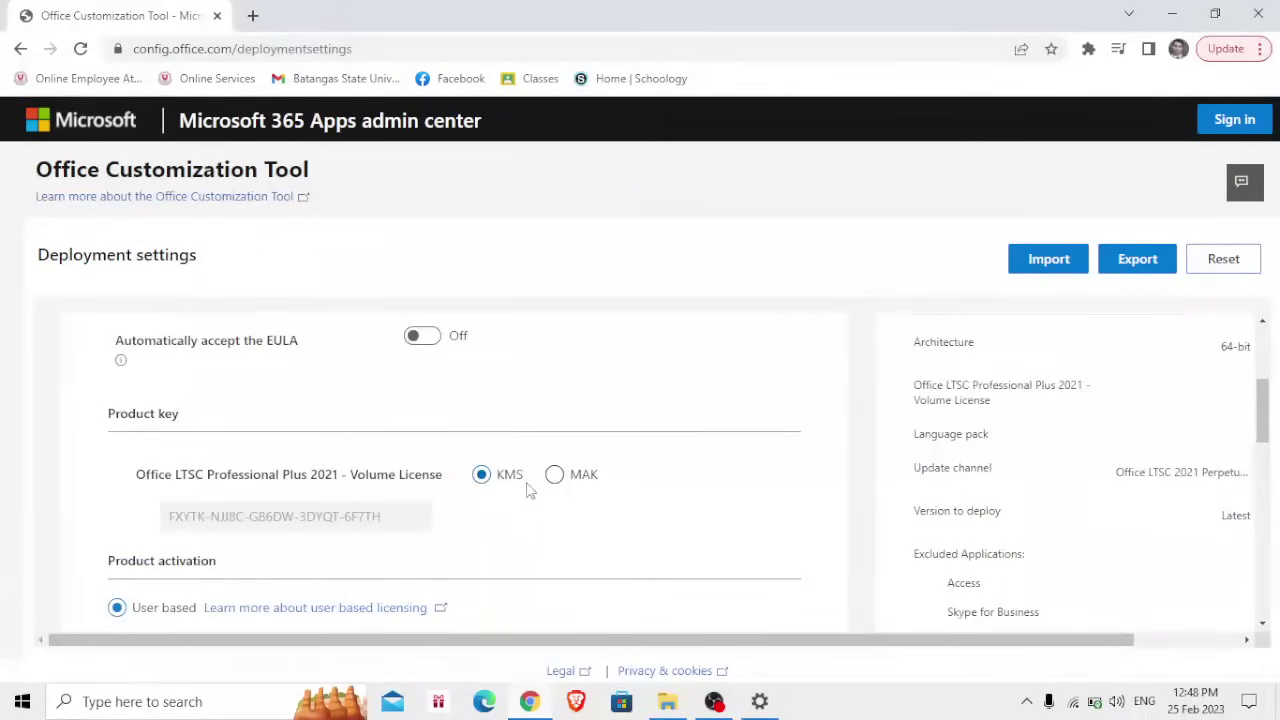
left_click(584, 484)
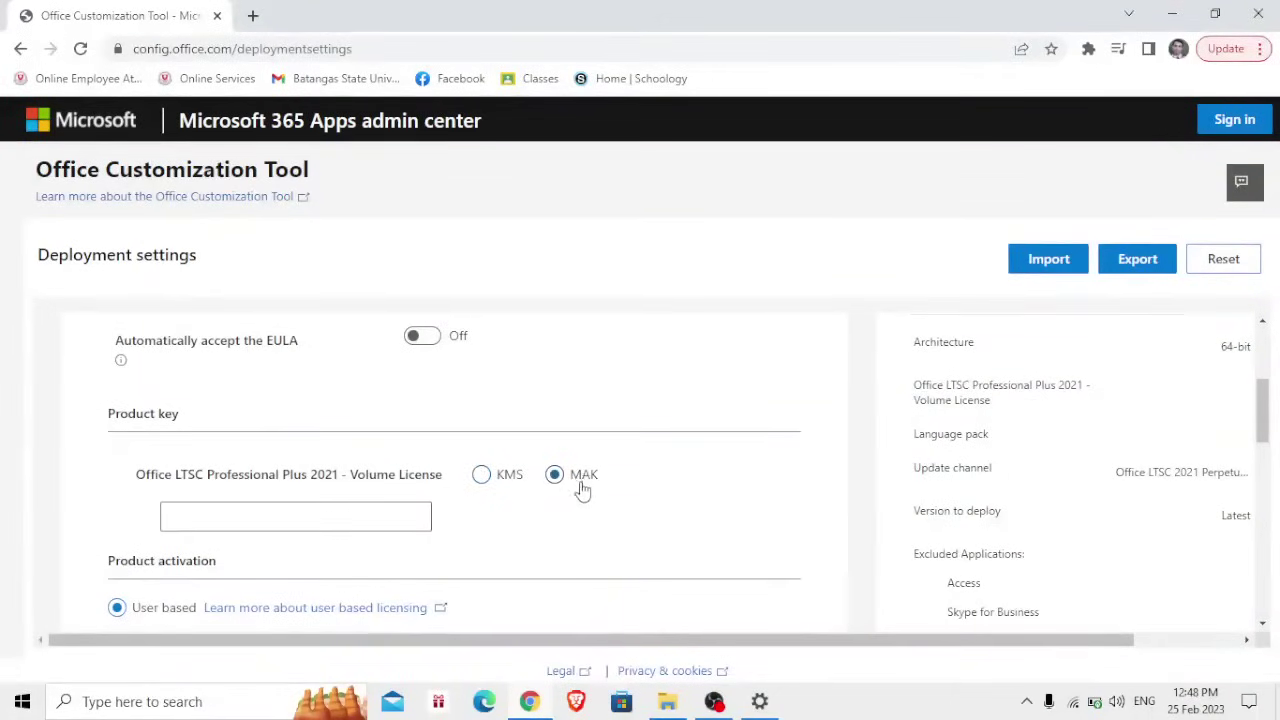
left_click(510, 488)
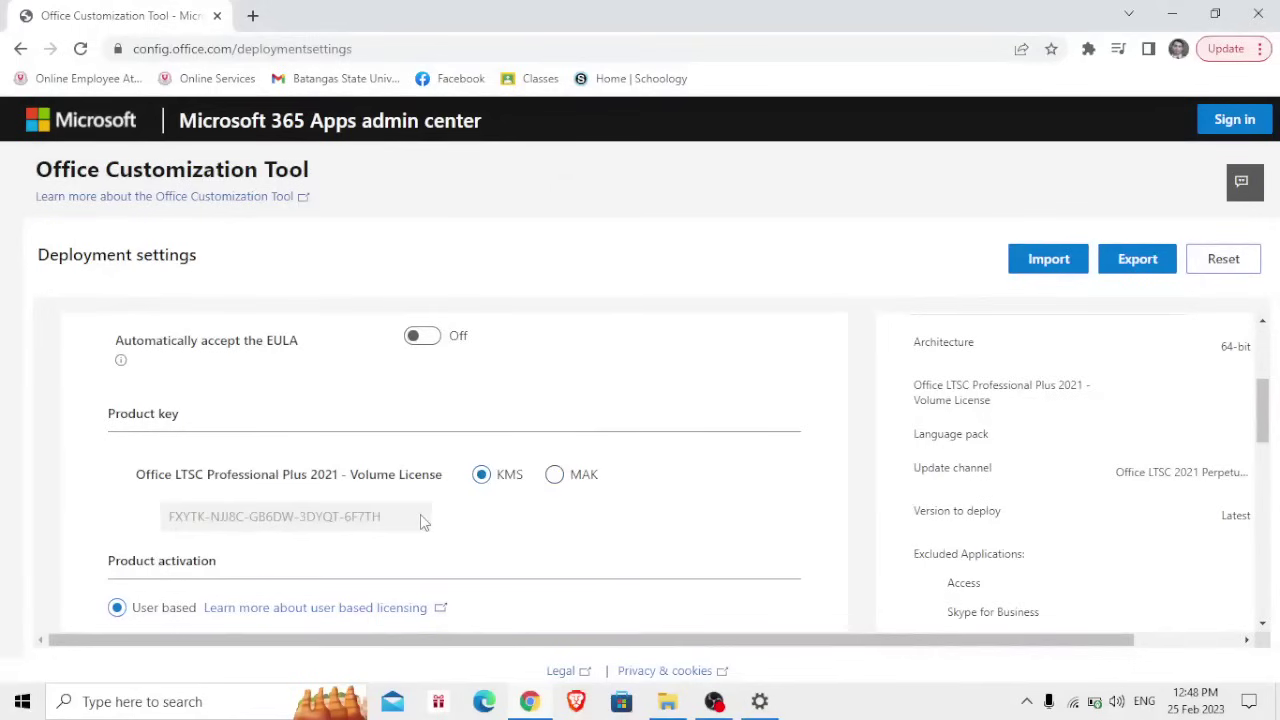
left_click_drag(420, 516, 168, 526)
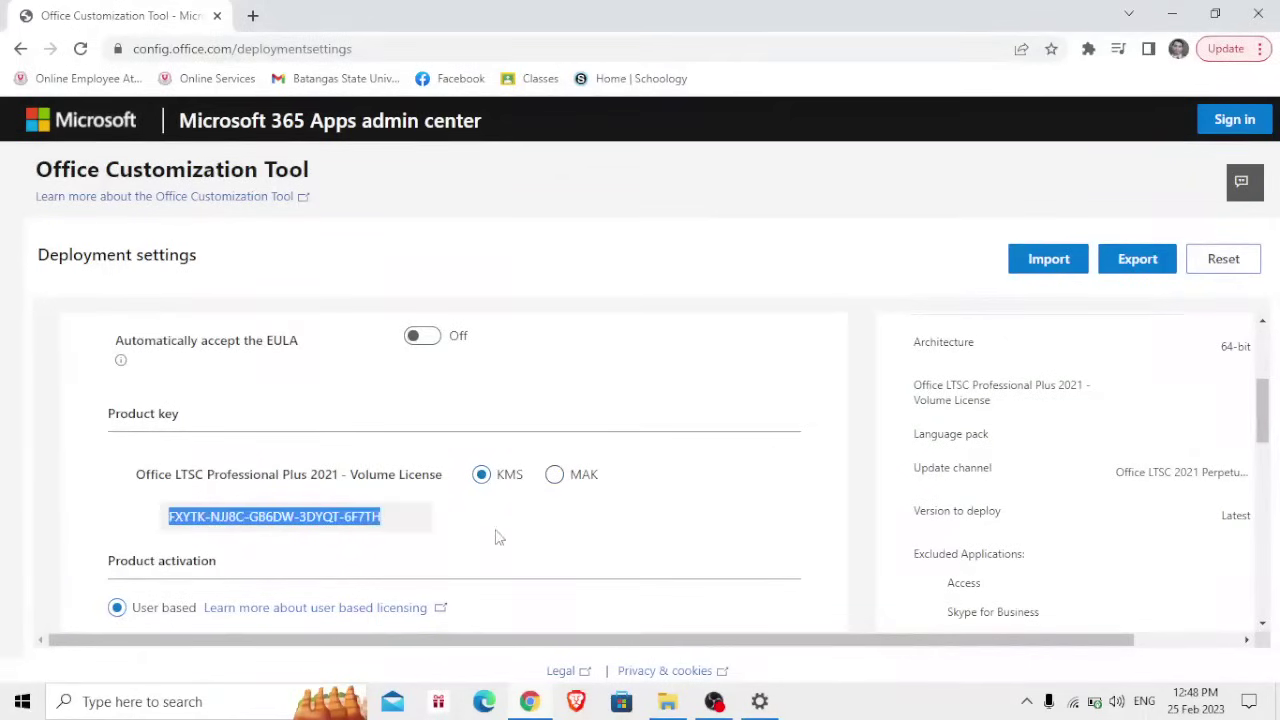
left_click(432, 537)
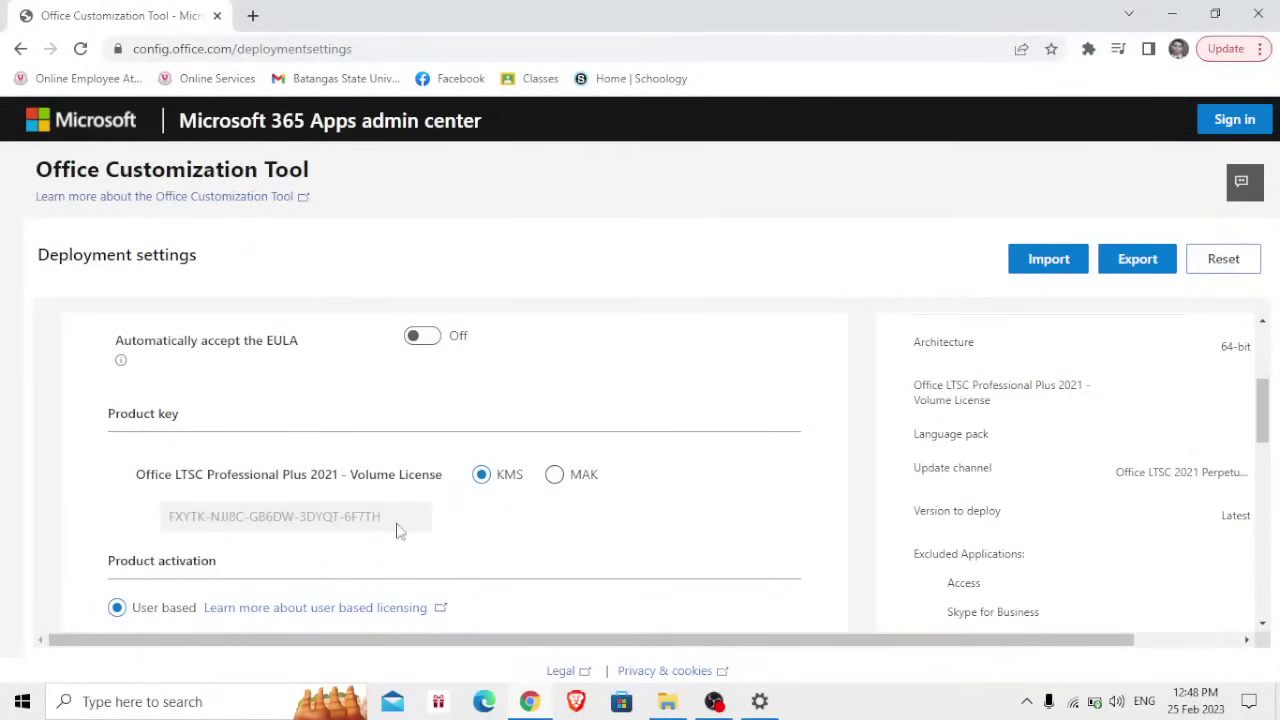
scroll(451, 552, "down", 1)
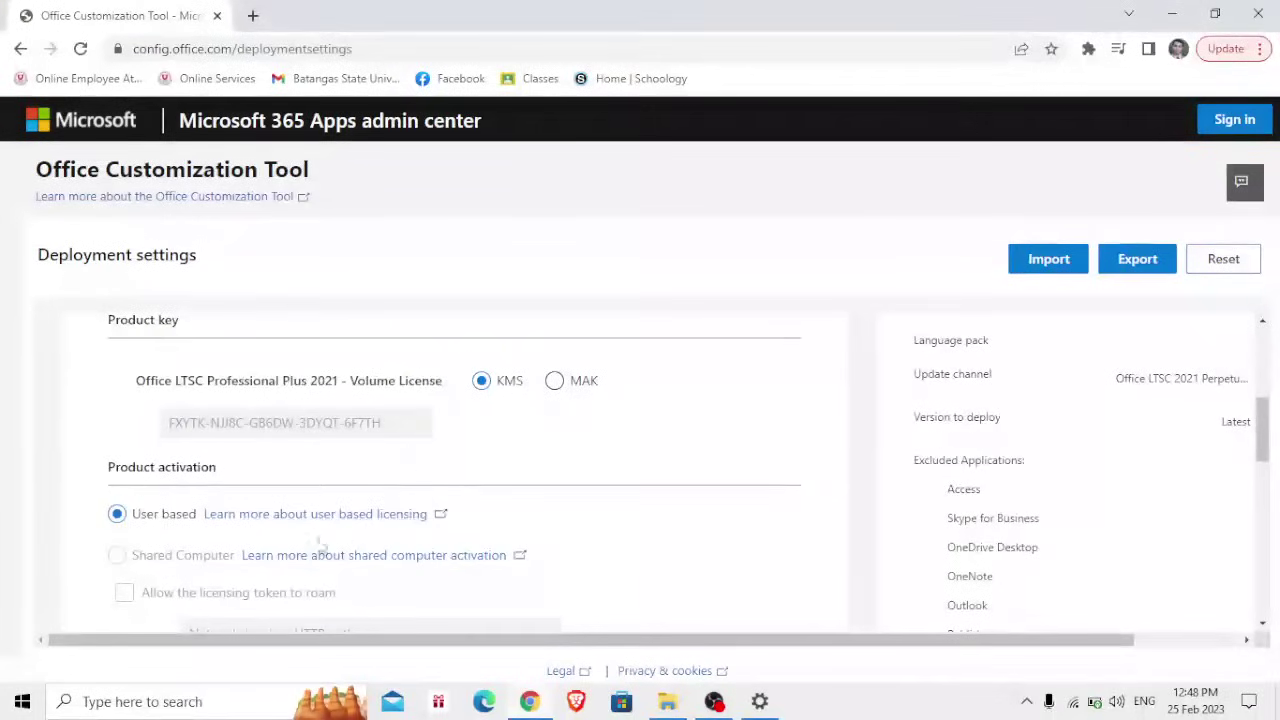
scroll(364, 568, "down", 3)
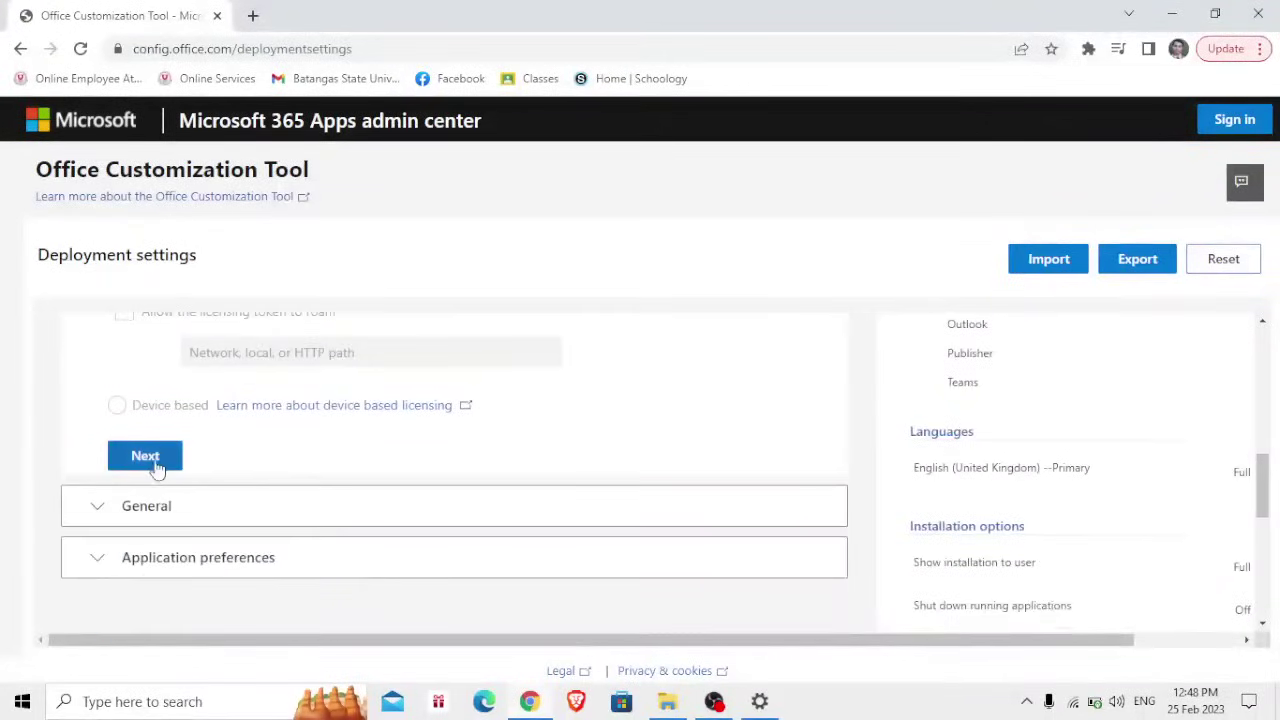
left_click(141, 455)
Step: Leave the general settings and application preferences at their defaults and finish the deployment configuration
scroll(389, 571, "down", 5)
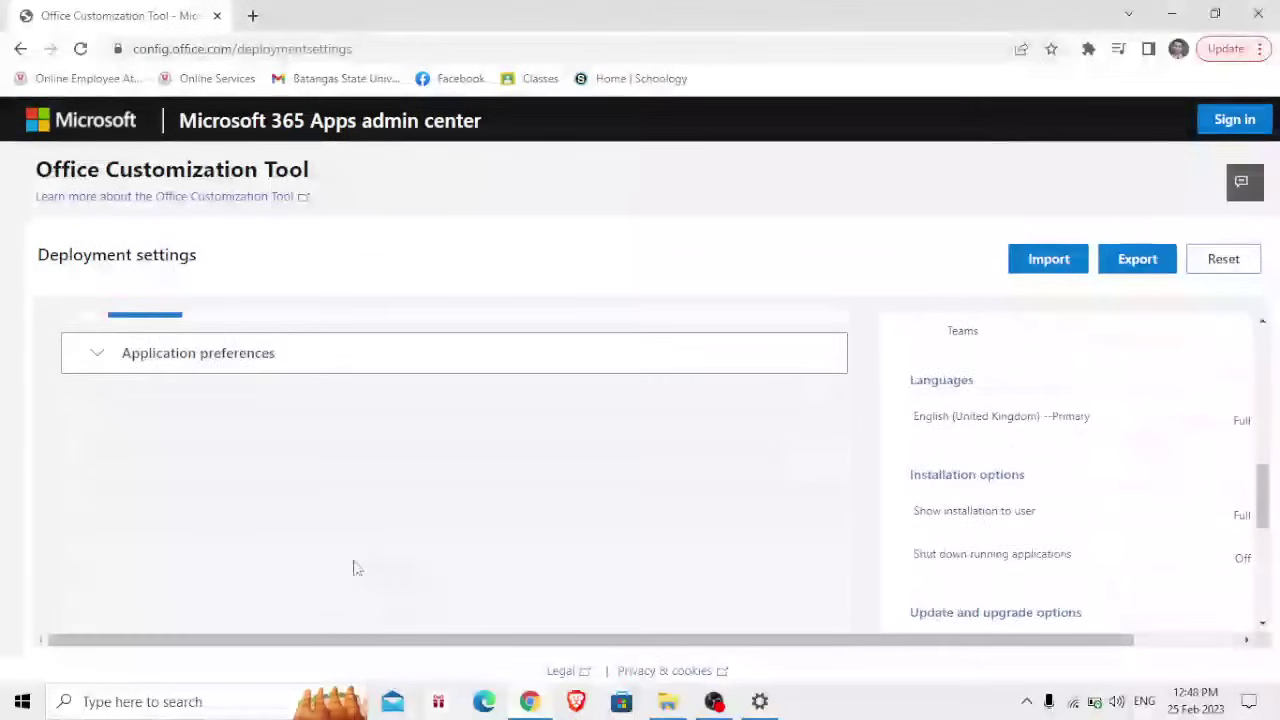
scroll(163, 432, "up", 1)
left_click(160, 402)
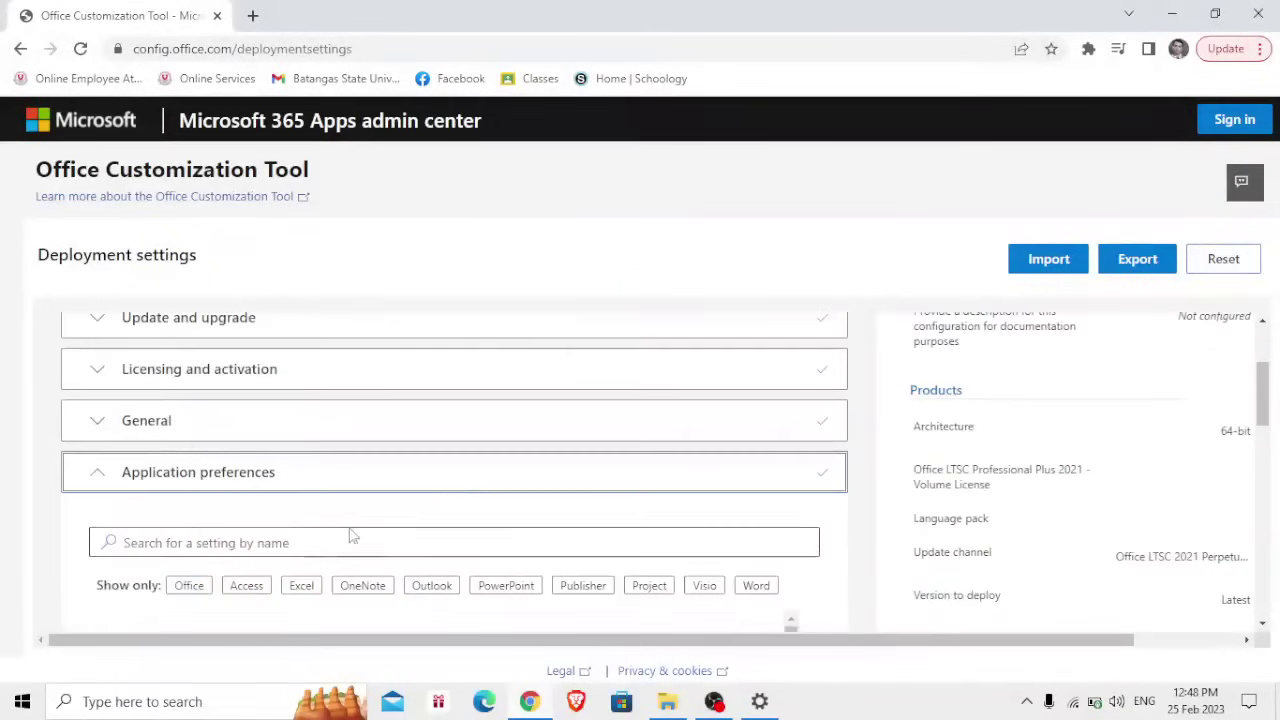
scroll(360, 515, "down", 10)
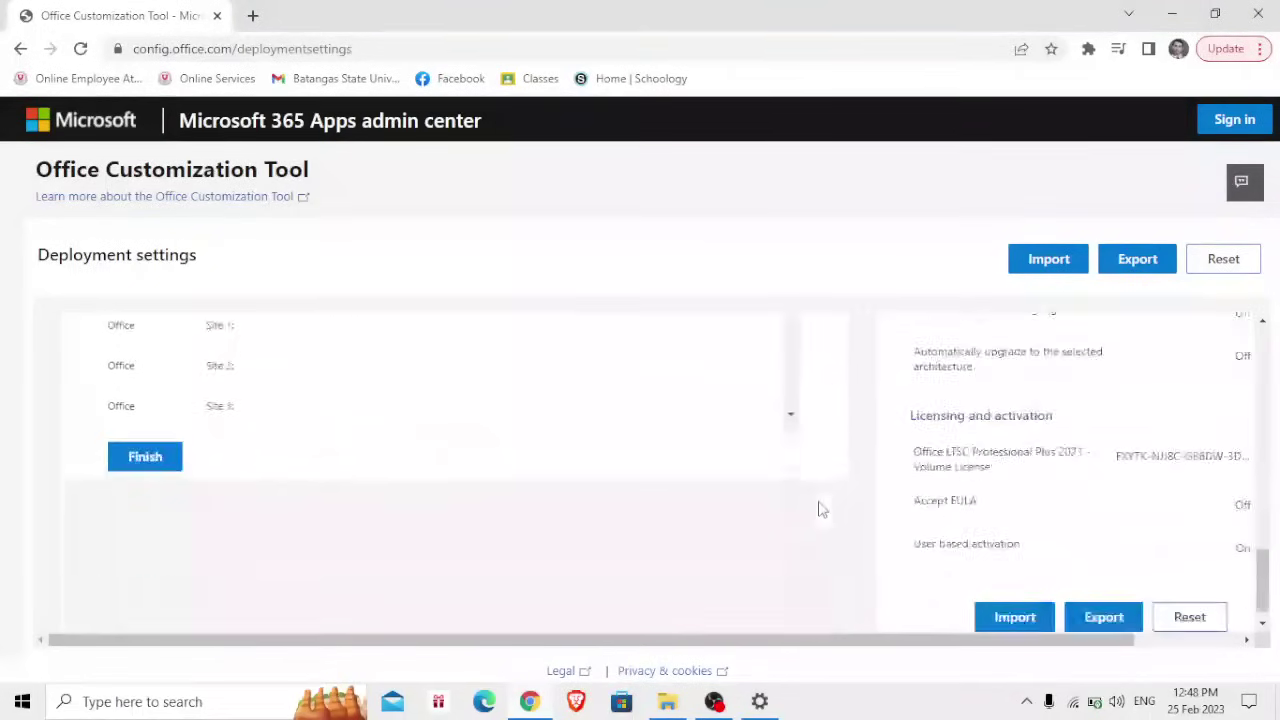
left_click(155, 628)
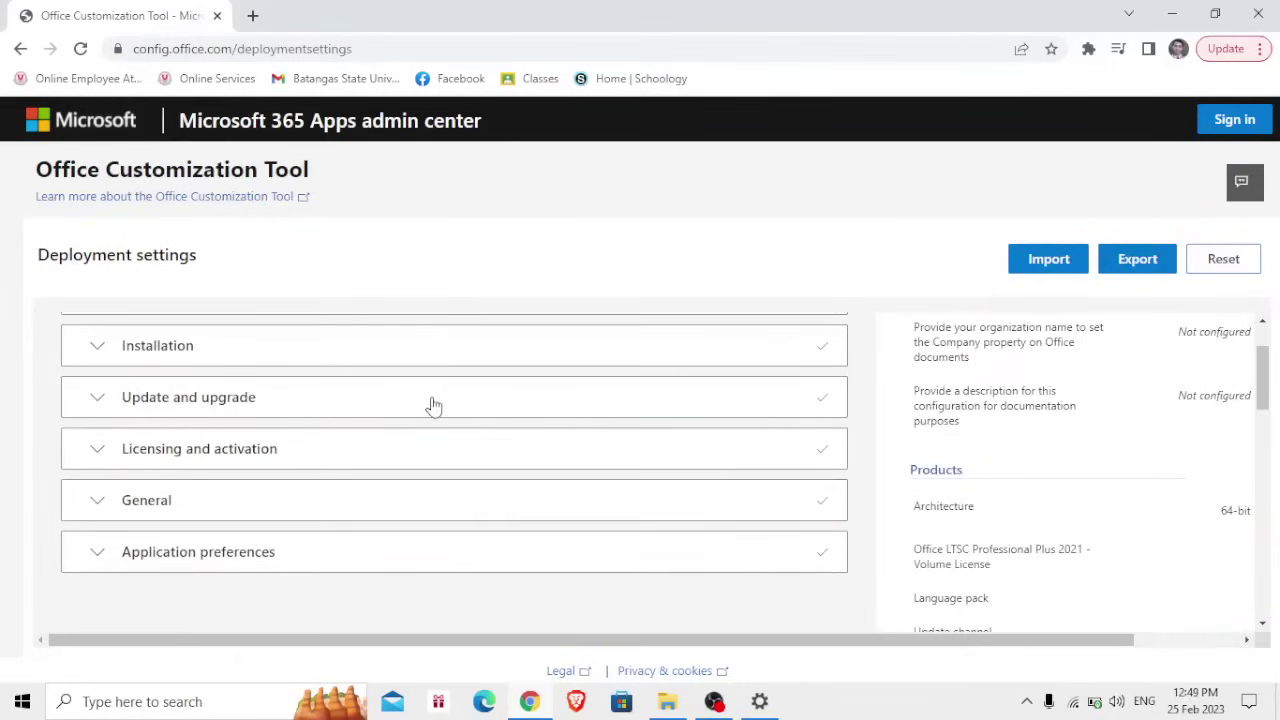
Step: Start exporting the configuration with Office Open XML formats as the default file format
scroll(428, 403, "up", 1)
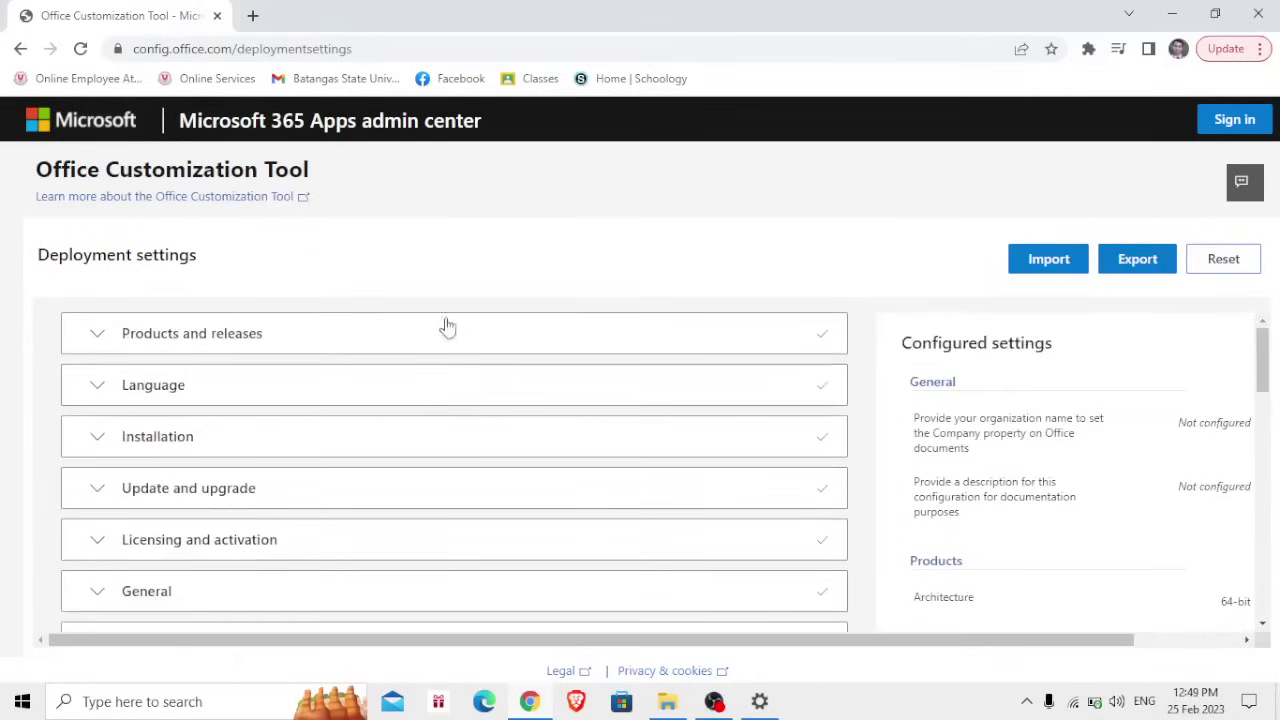
left_click(1150, 268)
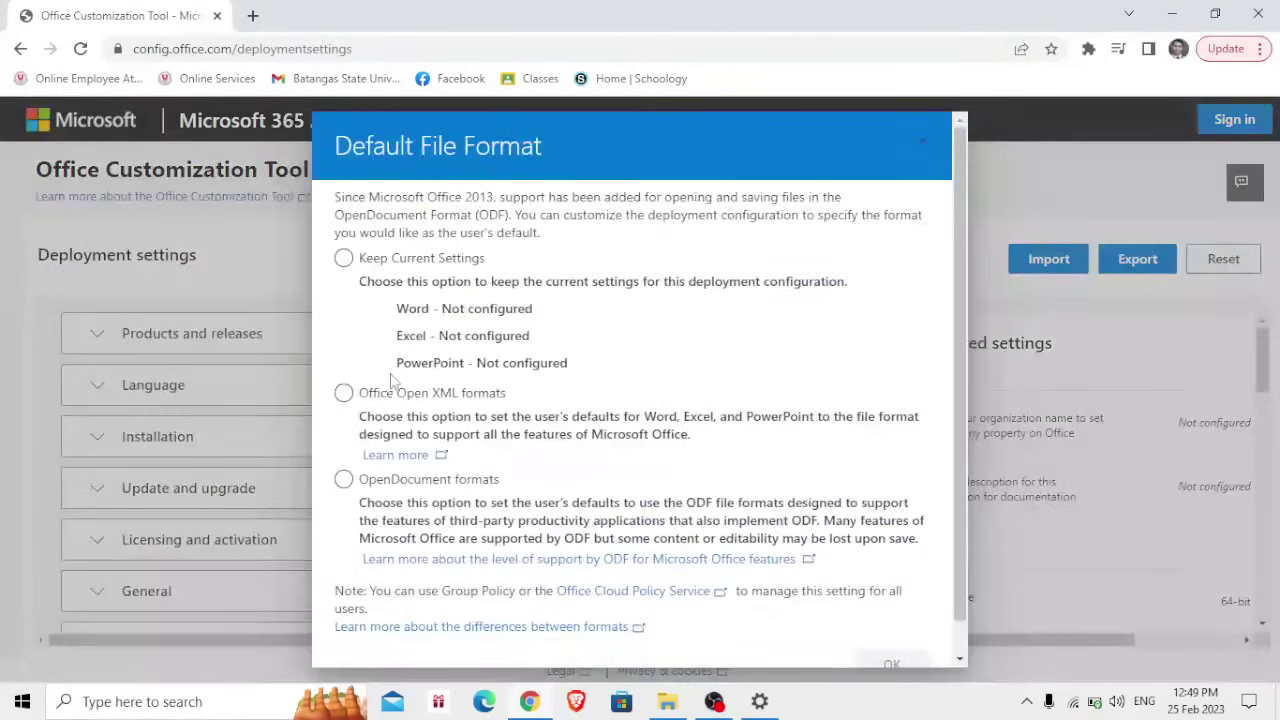
left_click(441, 393)
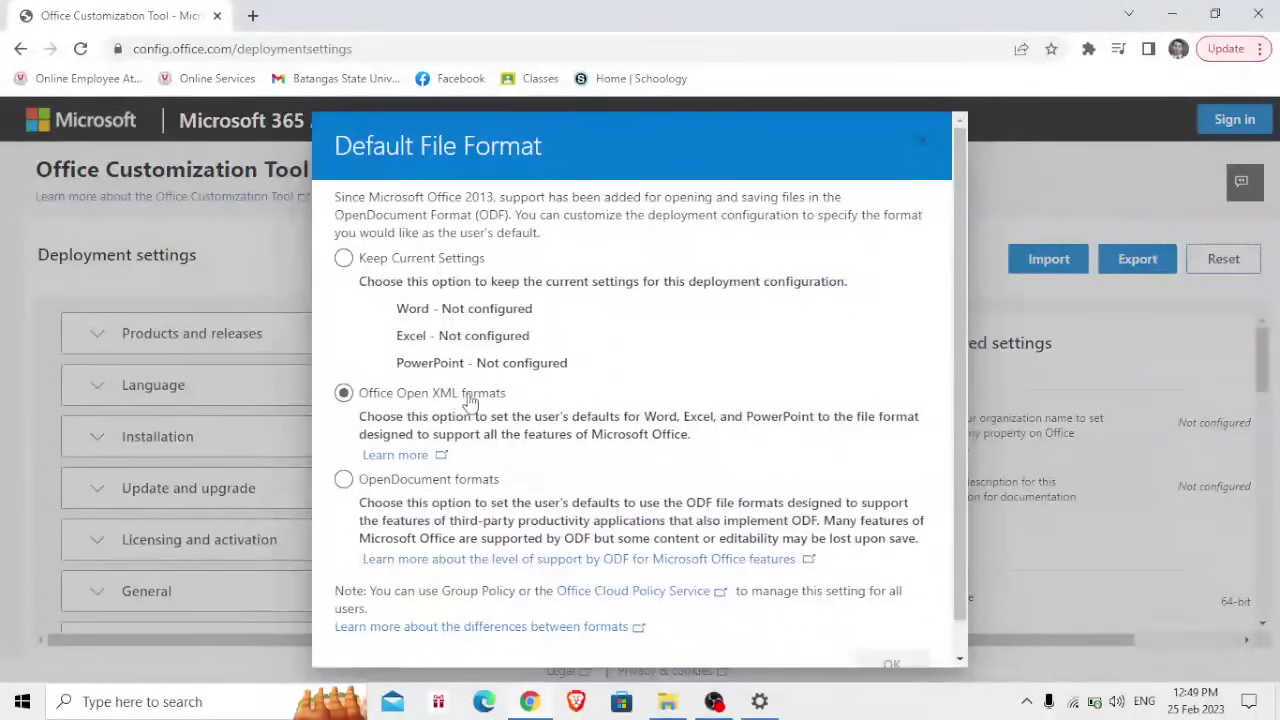
scroll(837, 550, "down", 1)
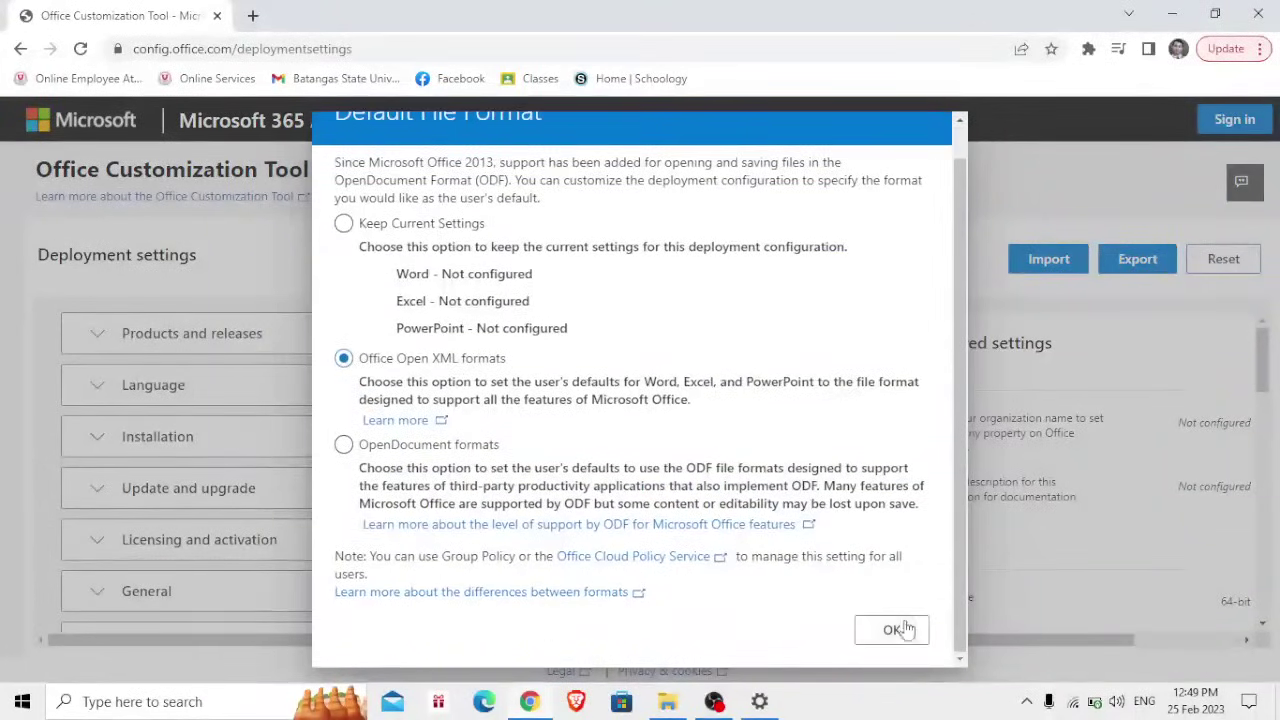
left_click(896, 628)
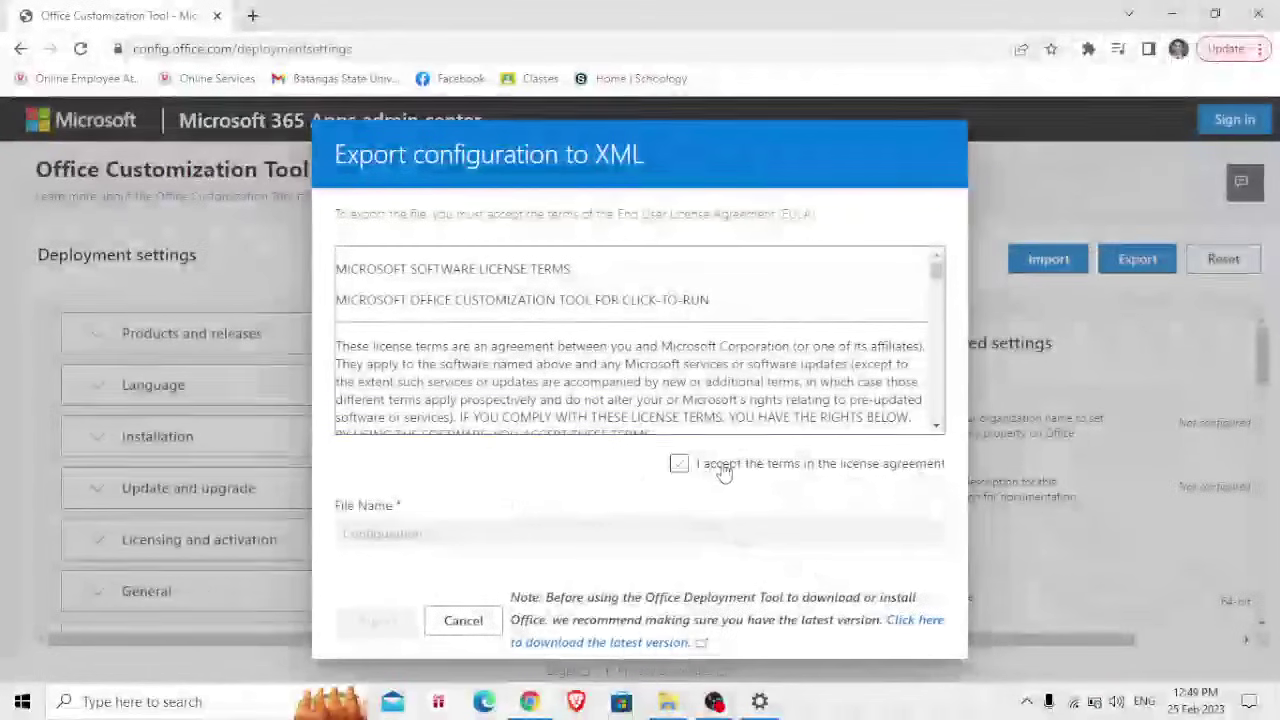
Step: Accept the license agreement terms and export the configuration to XML under the file name Configuration
left_click(787, 470)
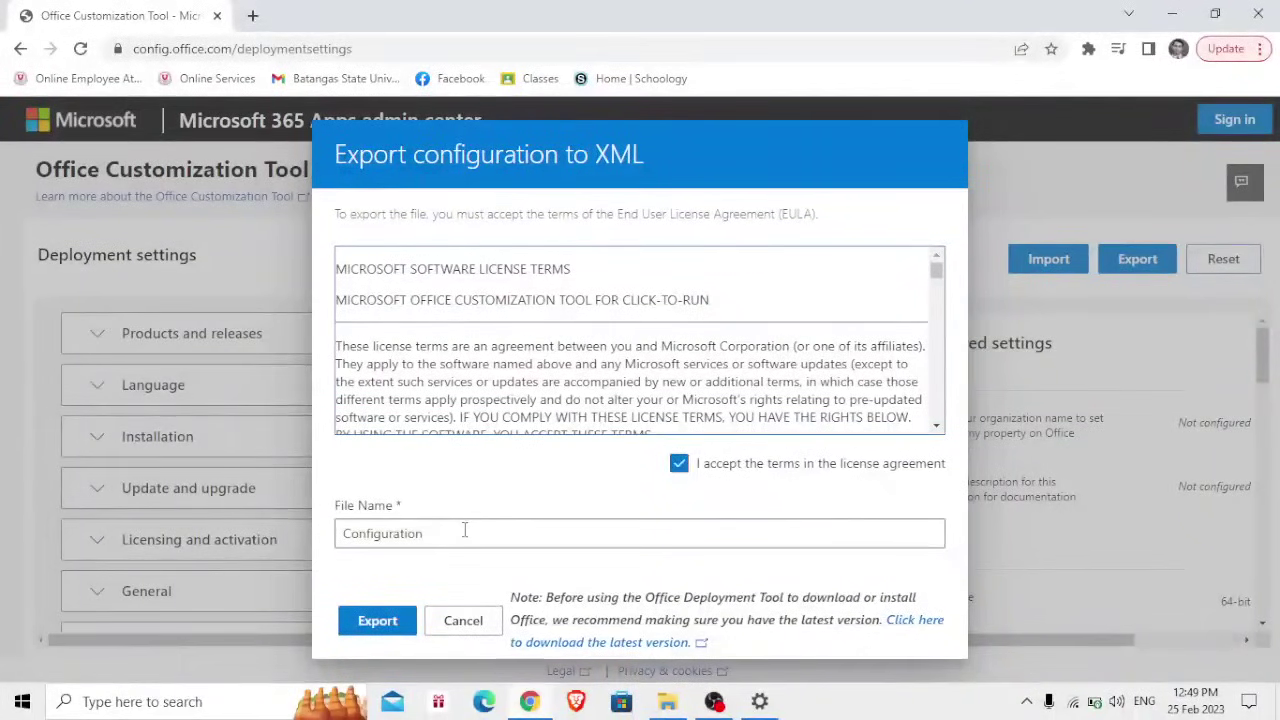
left_click(465, 530)
double_click(465, 530)
left_click(503, 503)
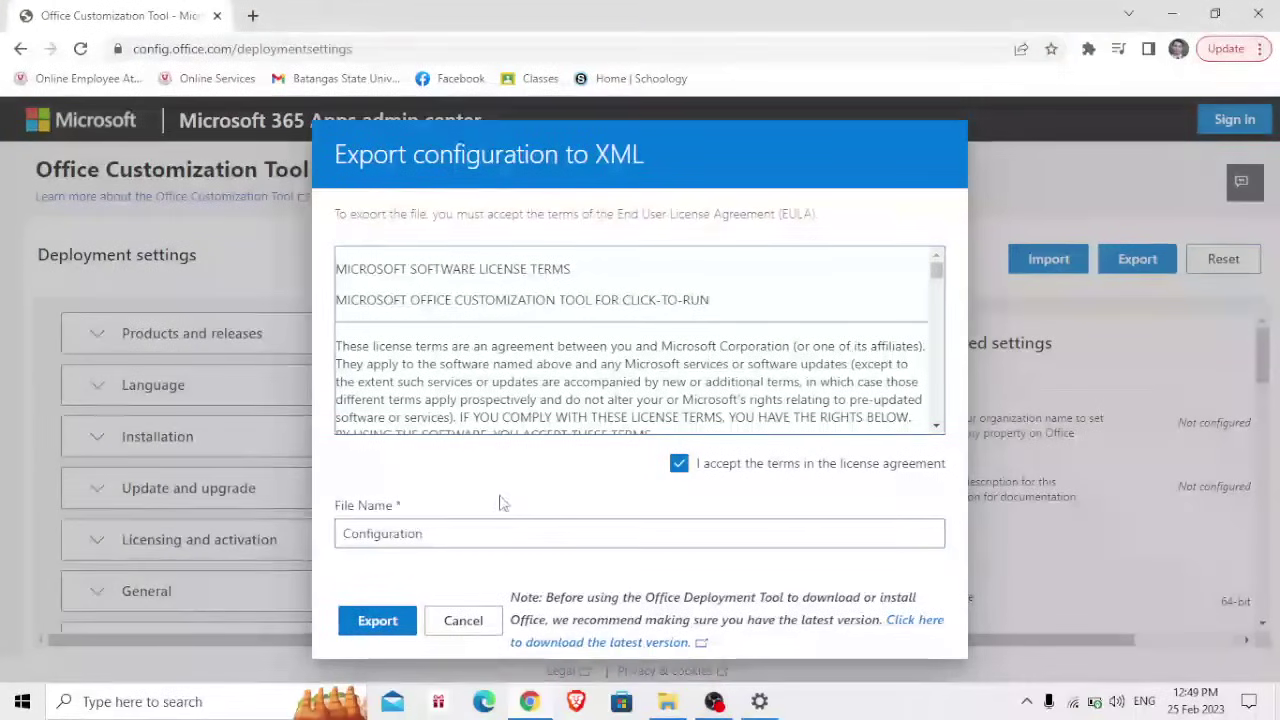
left_click(384, 628)
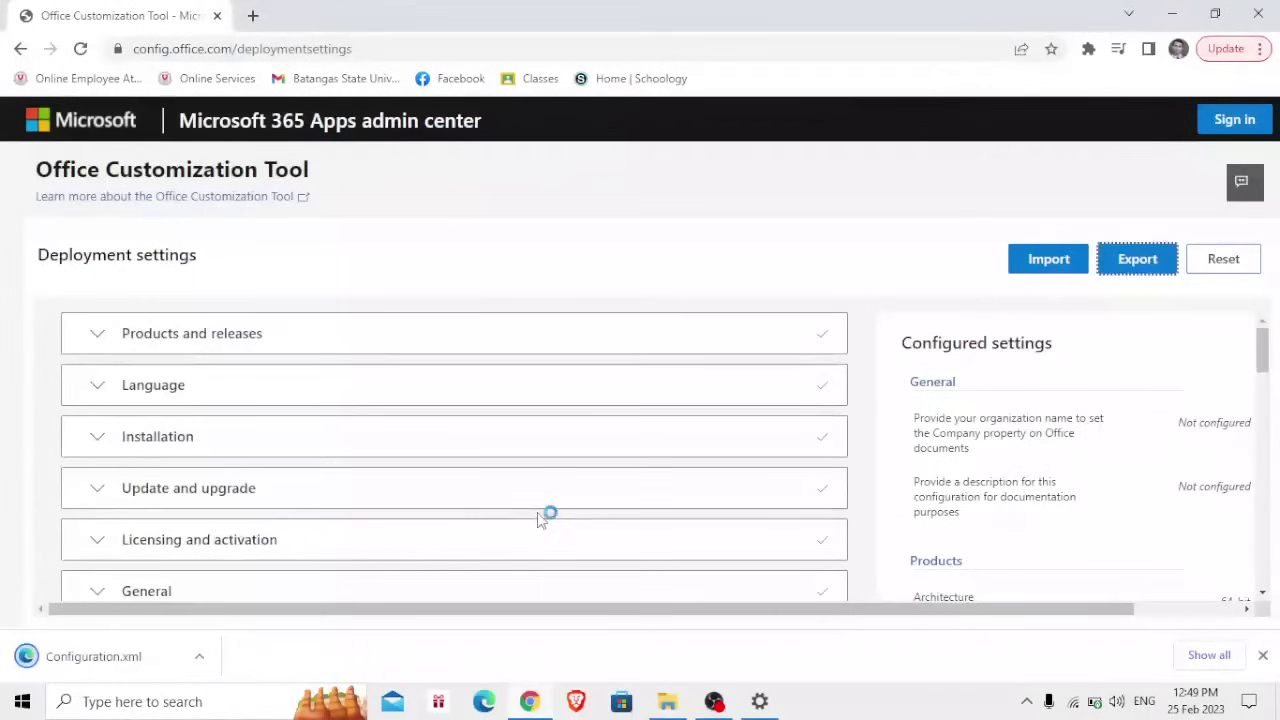
Step: Show the downloaded Configuration.xml in its folder in File Explorer
left_click(199, 656)
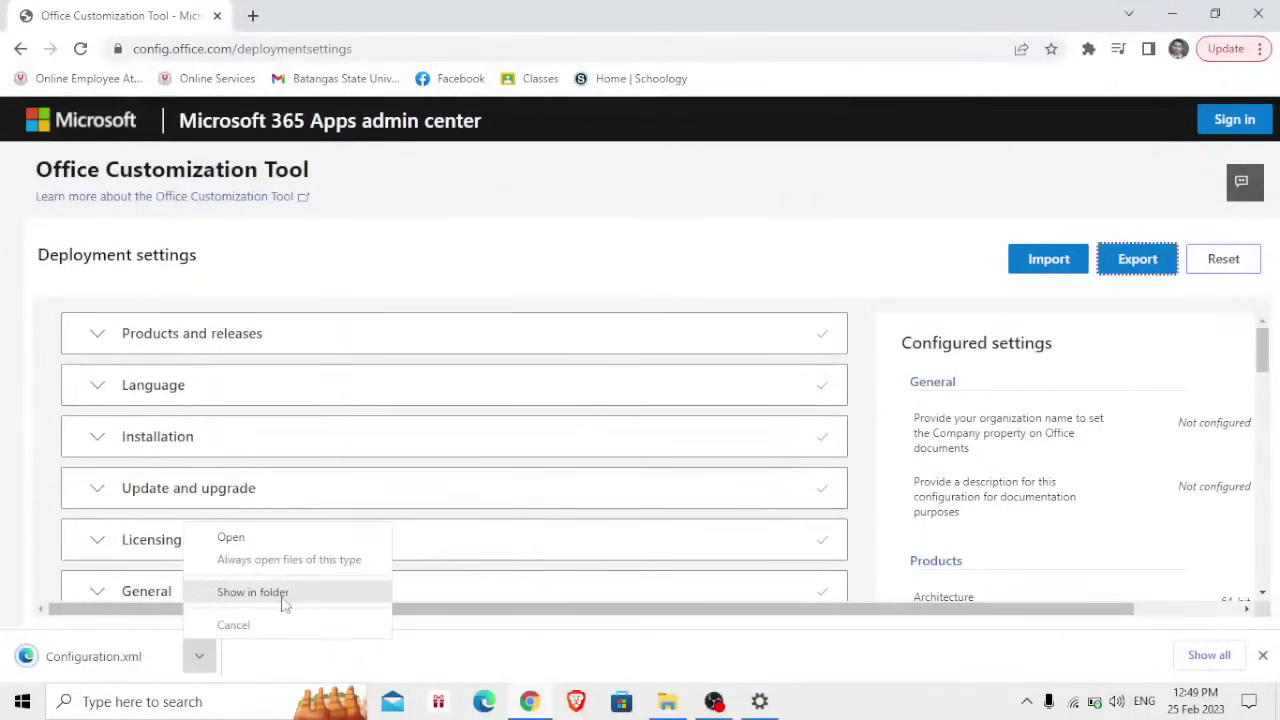
left_click(253, 592)
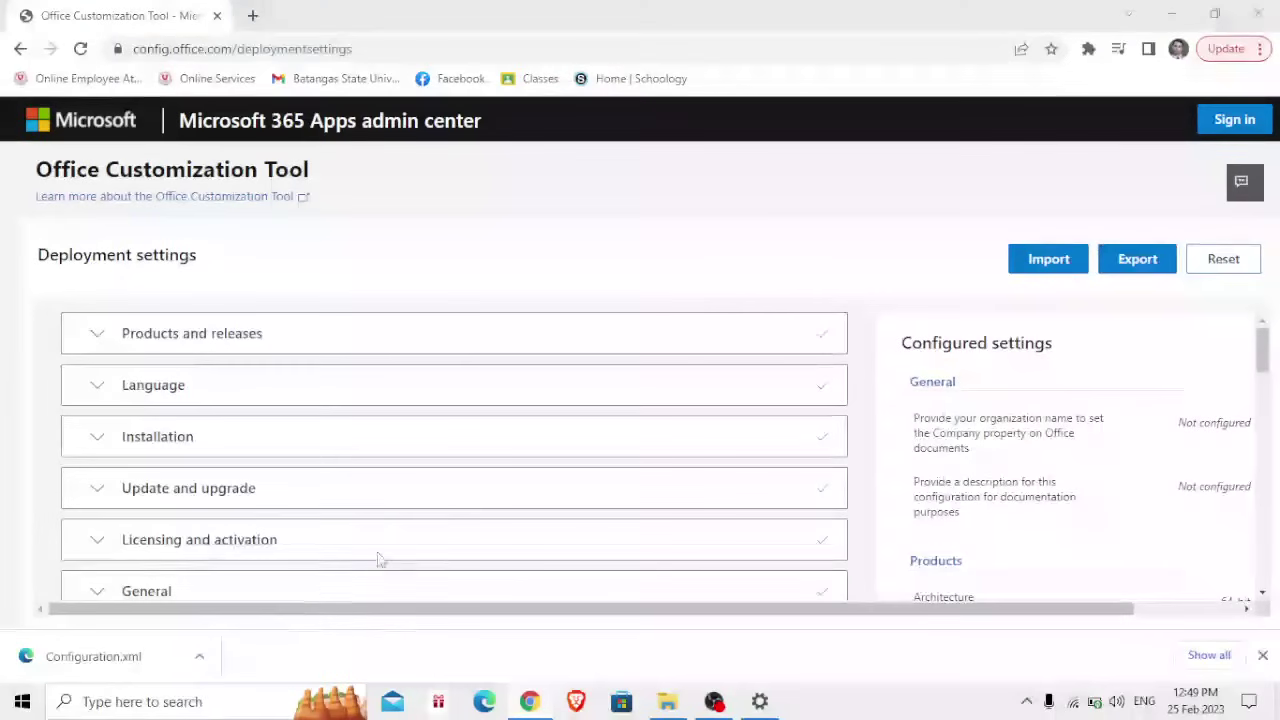
left_click(531, 343)
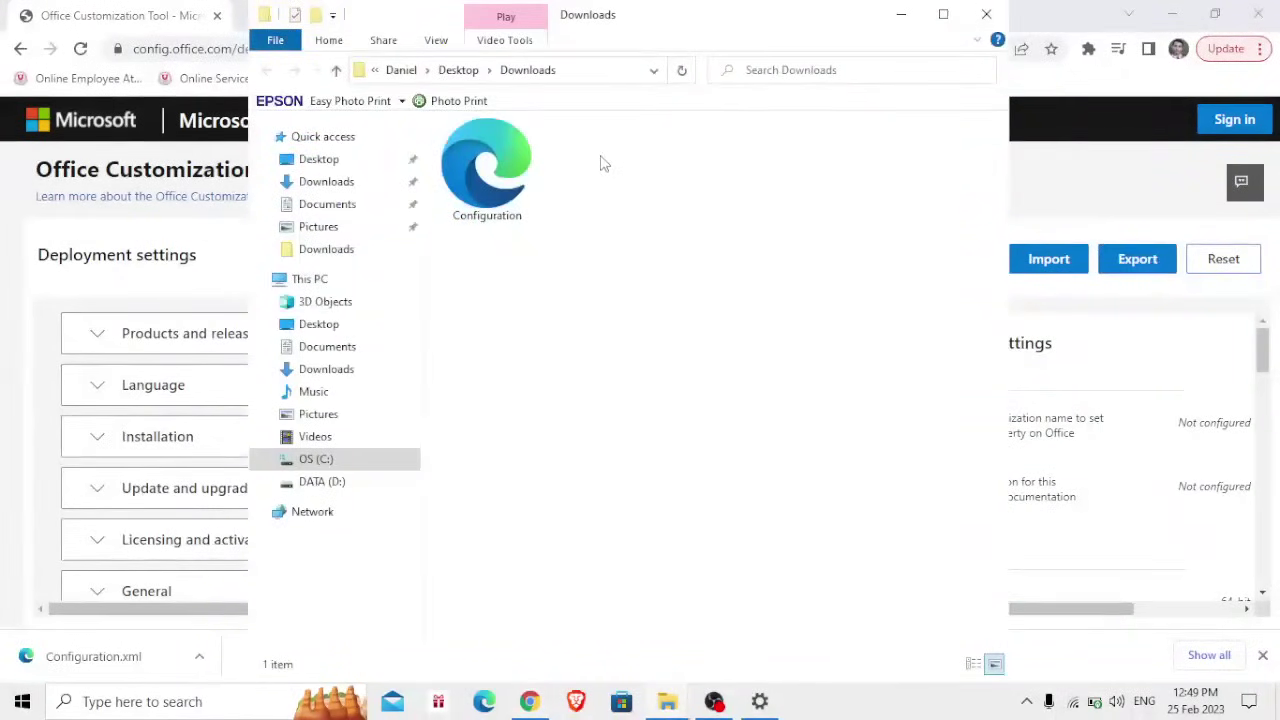
Step: Create a folder named Microsoft Office in Downloads and move the Configuration file into it
right_click(618, 217)
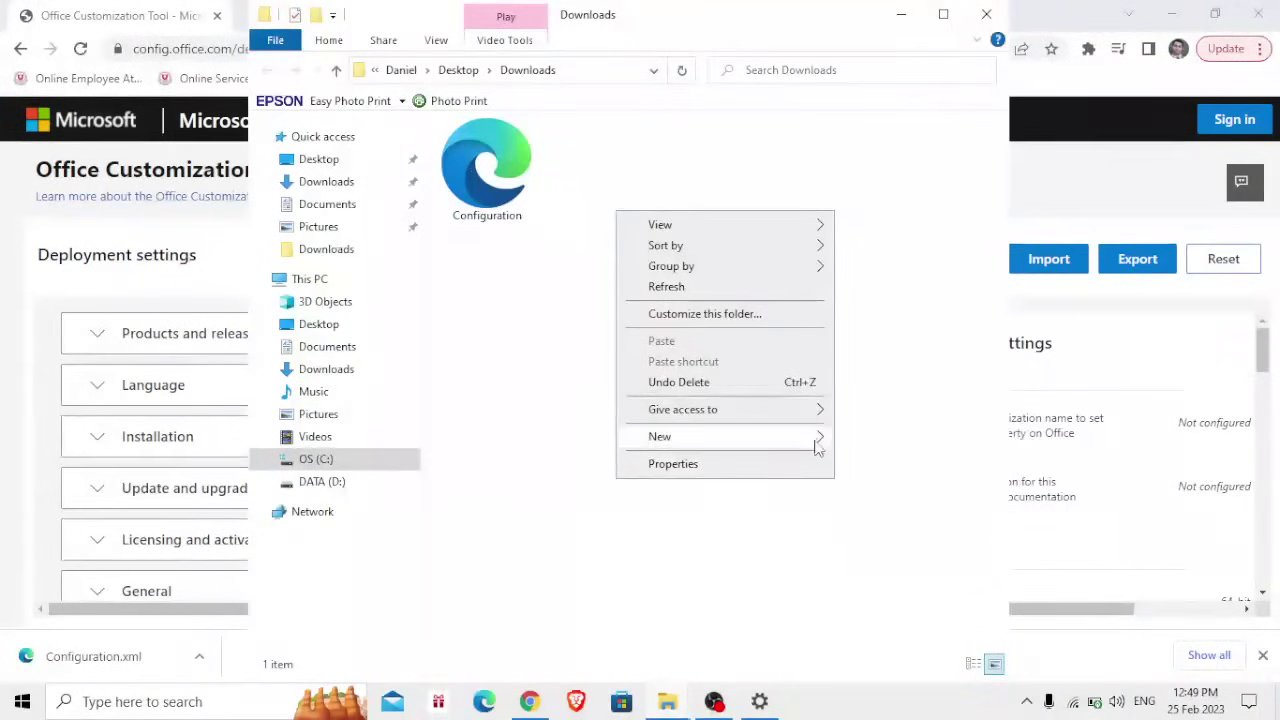
mouse_move(818, 440)
left_click(886, 442)
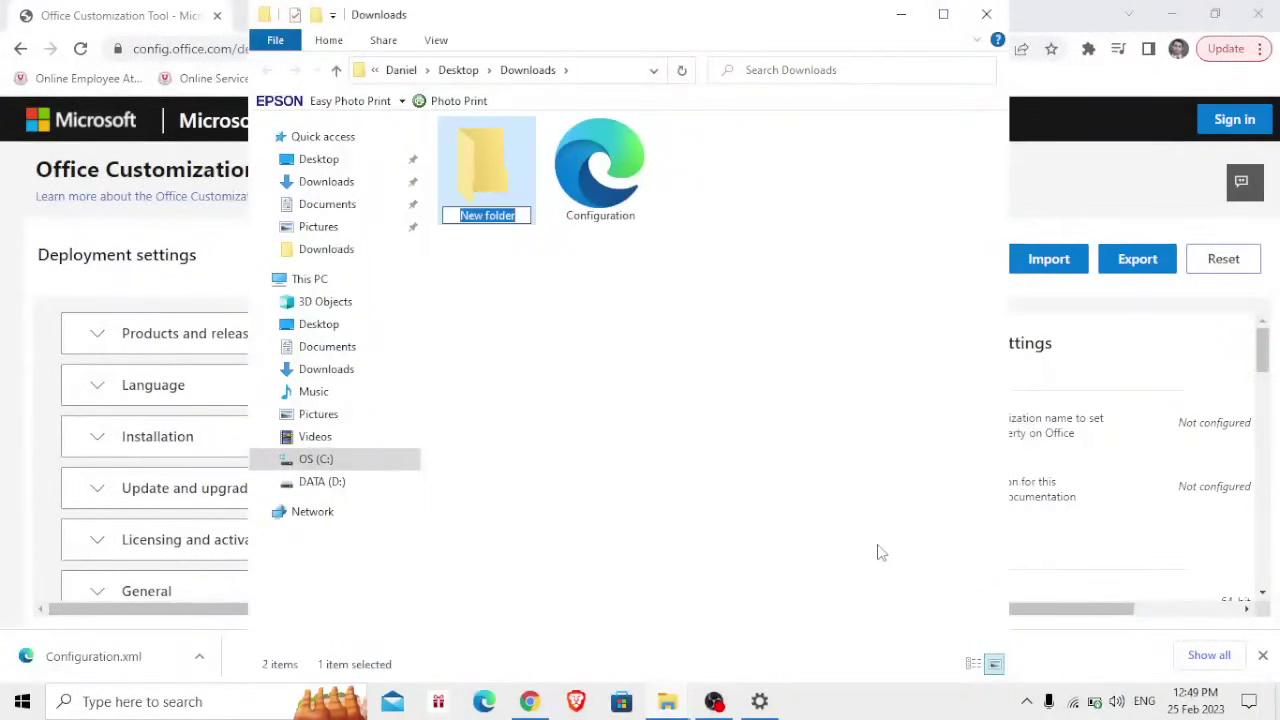
type("Micro")
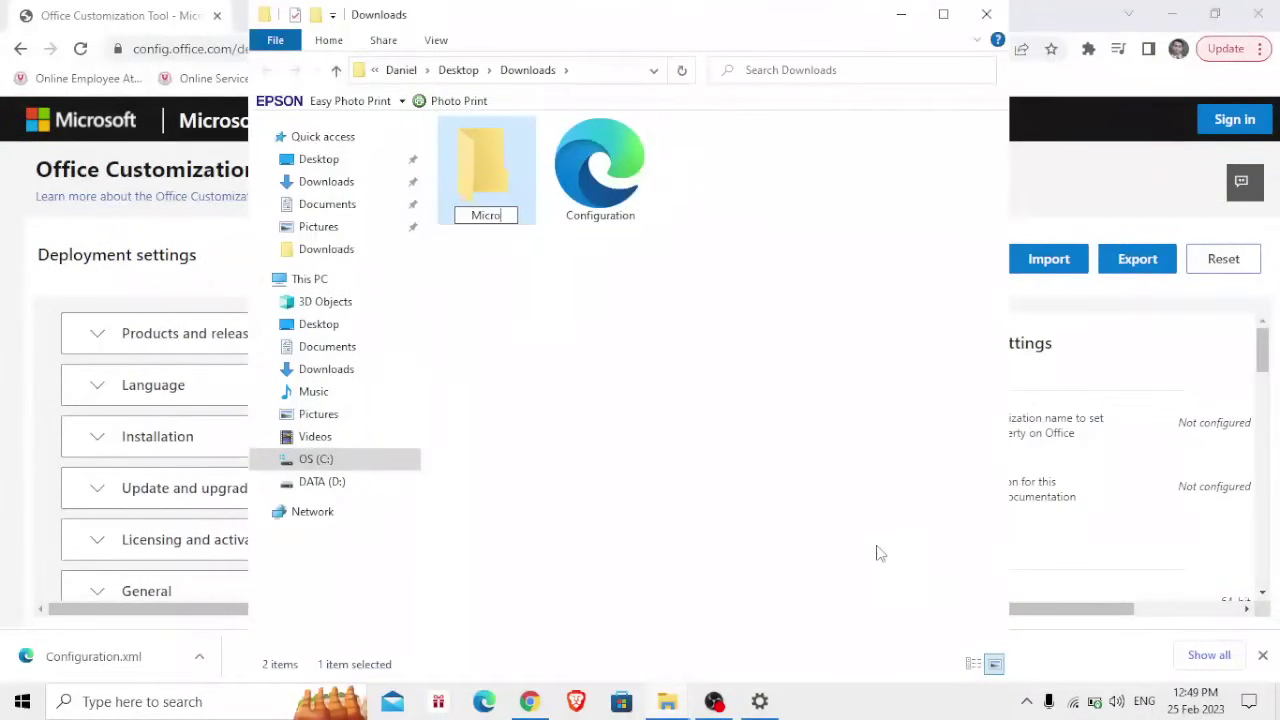
type("soft Office")
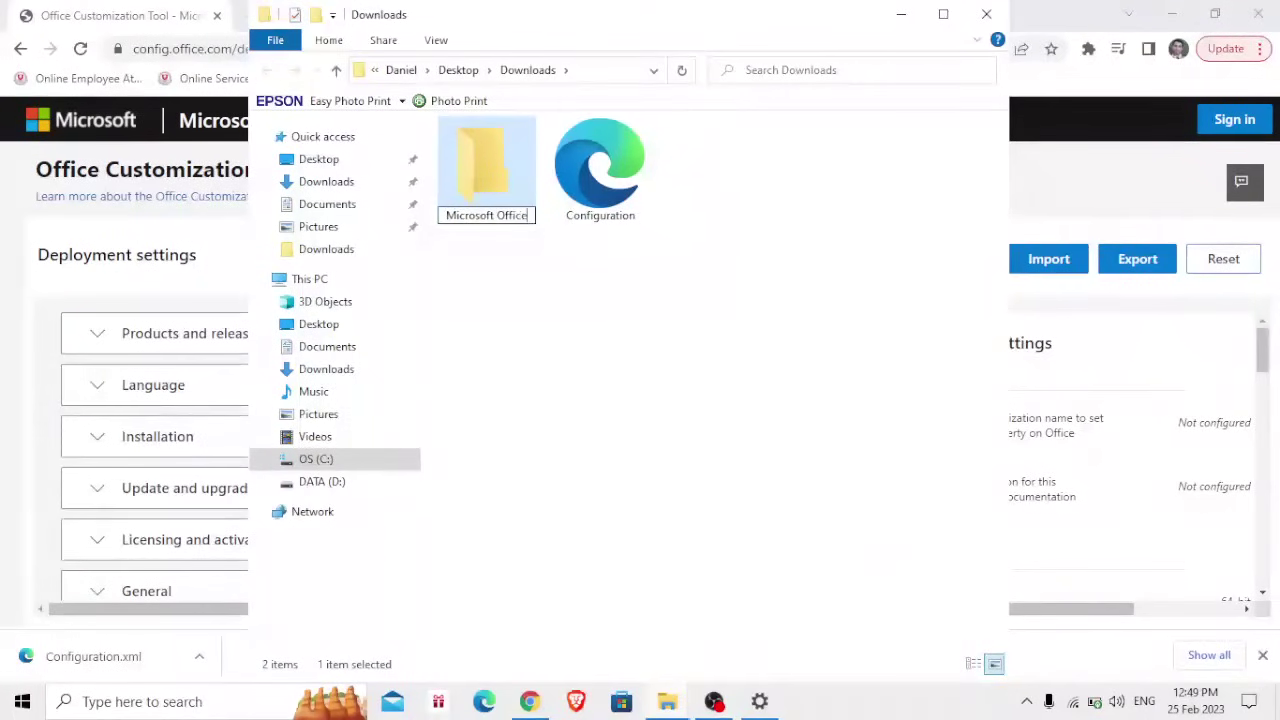
key("Return")
left_click(820, 286)
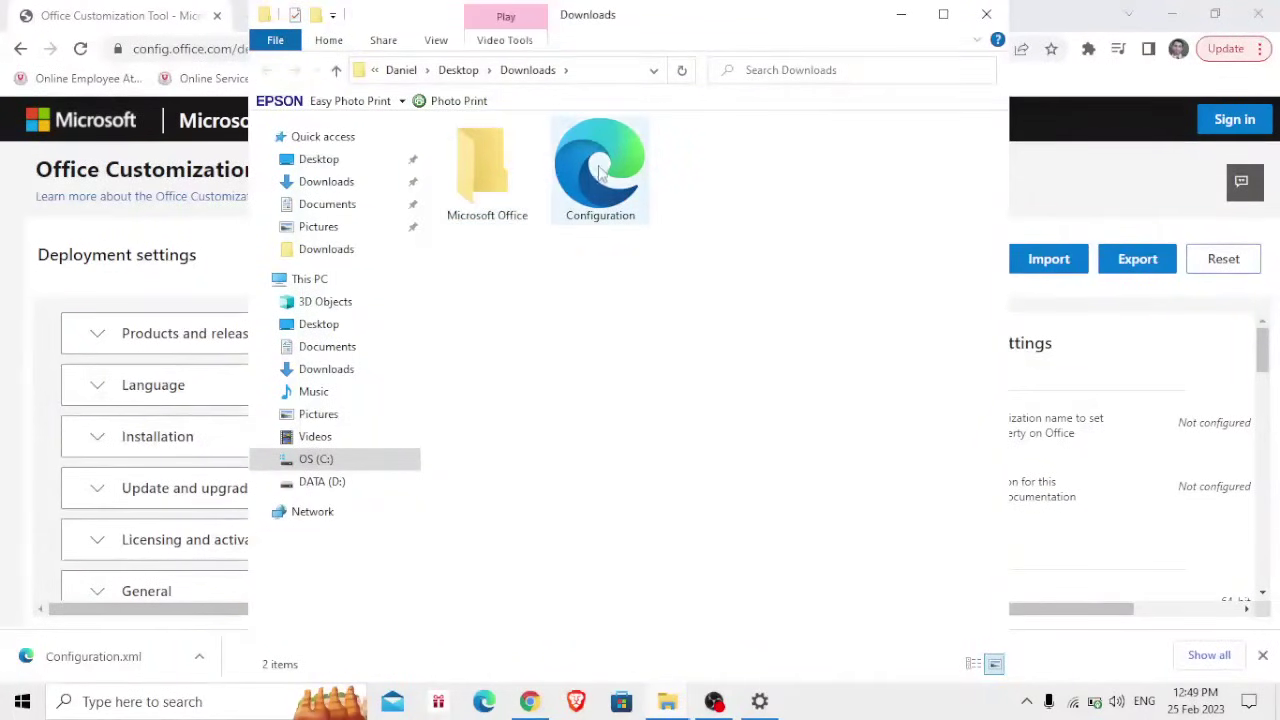
left_click_drag(607, 172, 500, 185)
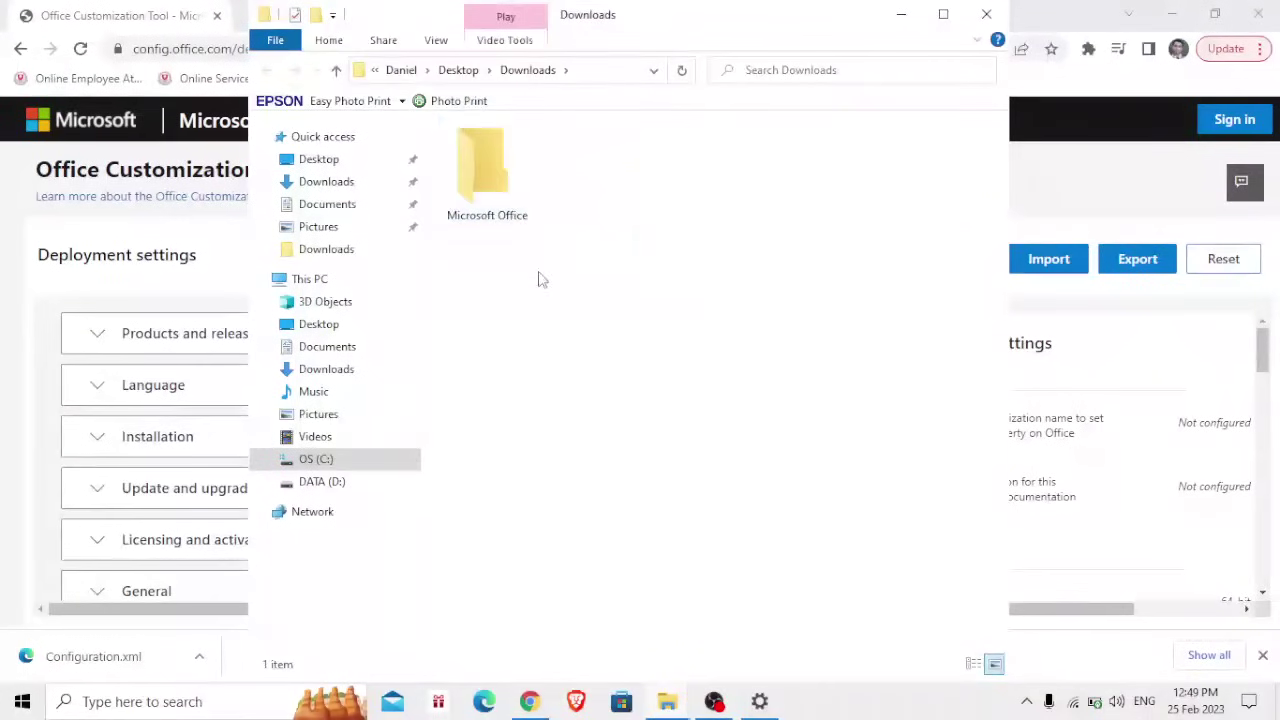
double_click(478, 200)
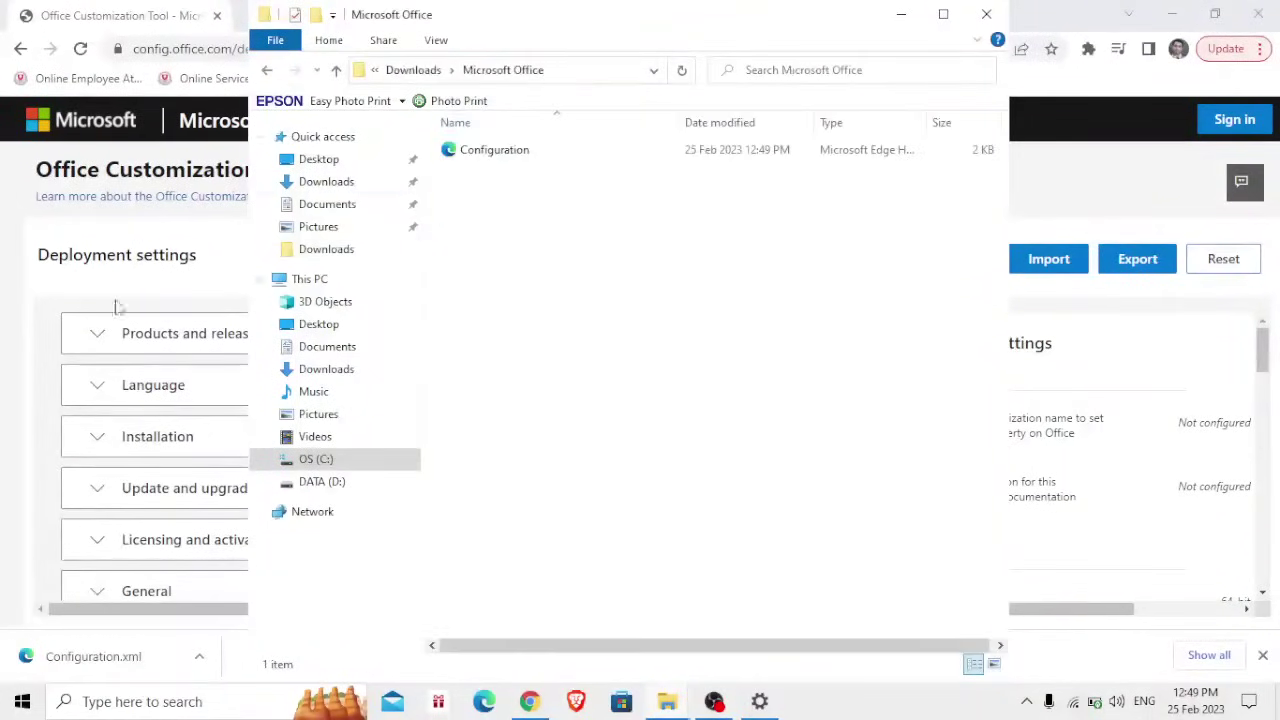
Step: Return to the browser, search Google for "office deployment tool" and open Microsoft's Office Deployment Tool download page
left_click(6, 318)
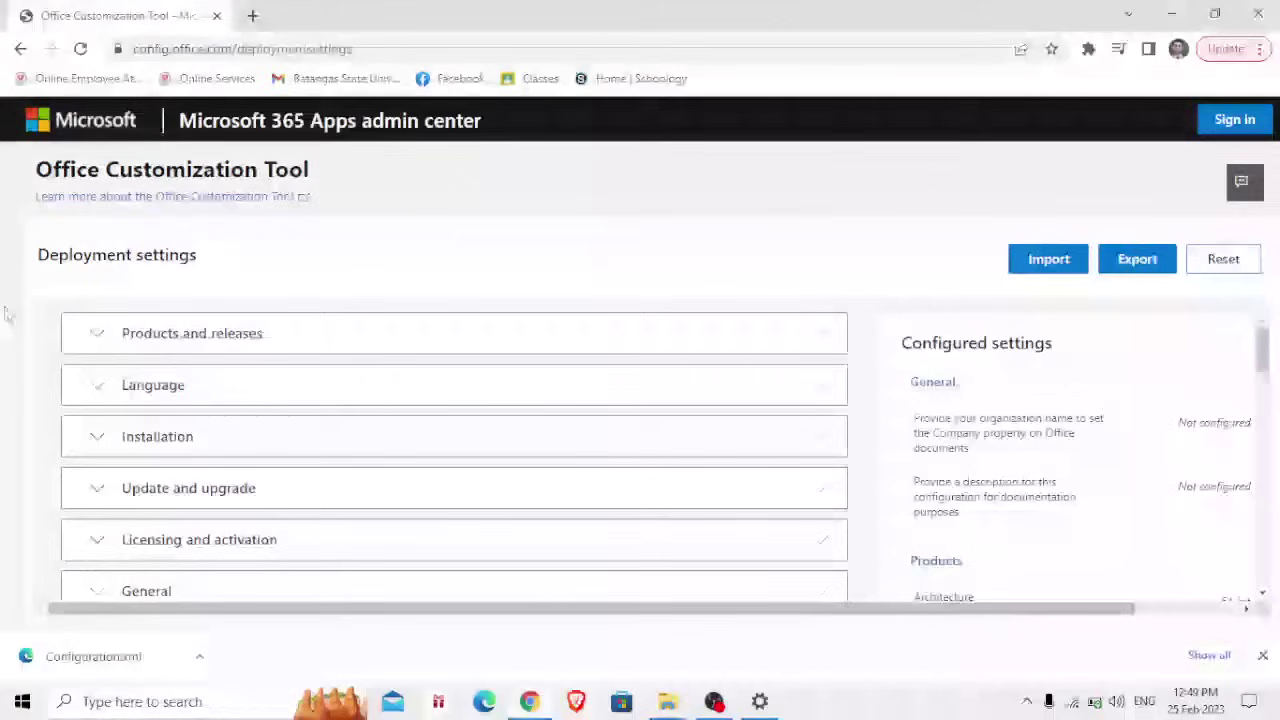
left_click(20, 48)
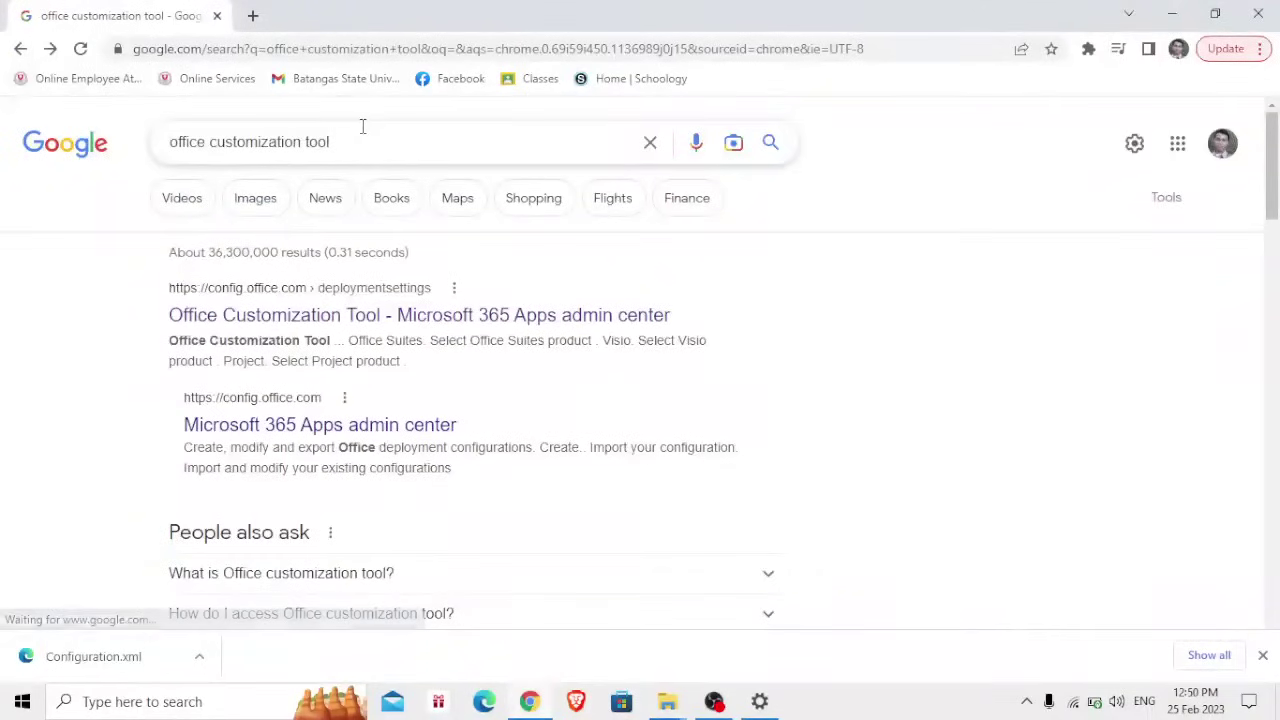
left_click_drag(333, 141, 210, 141)
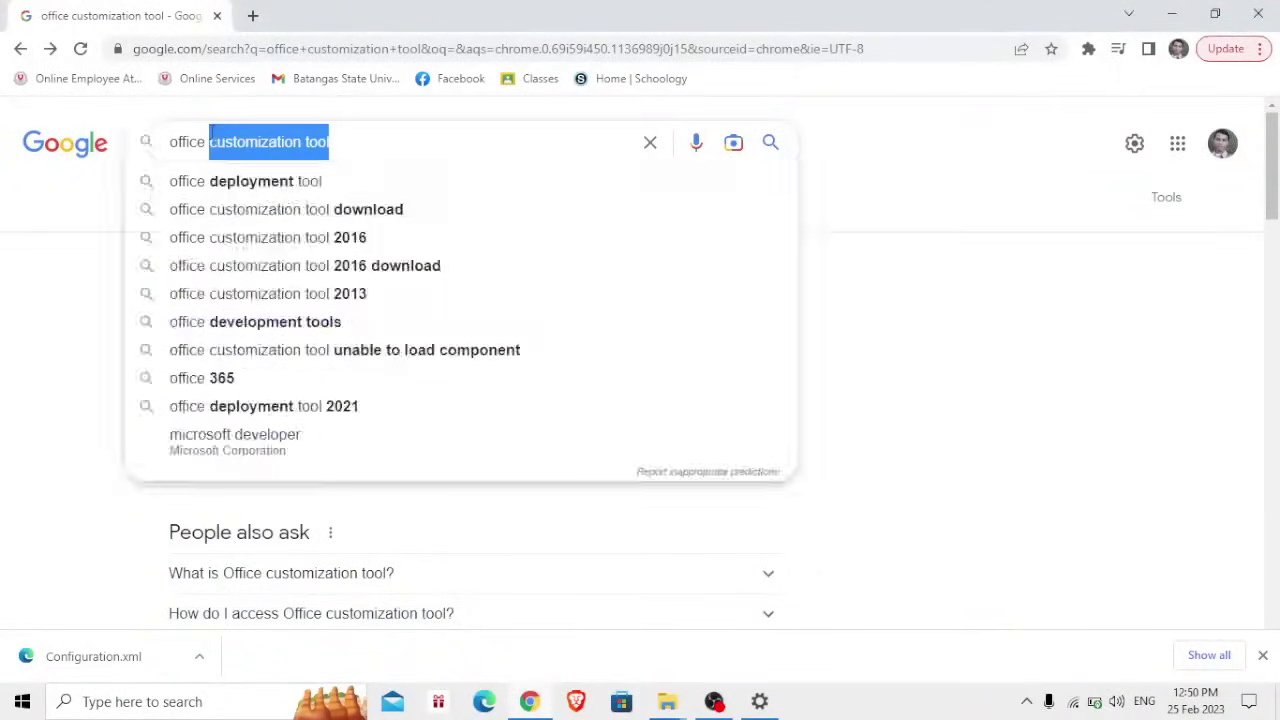
type("deployment tool")
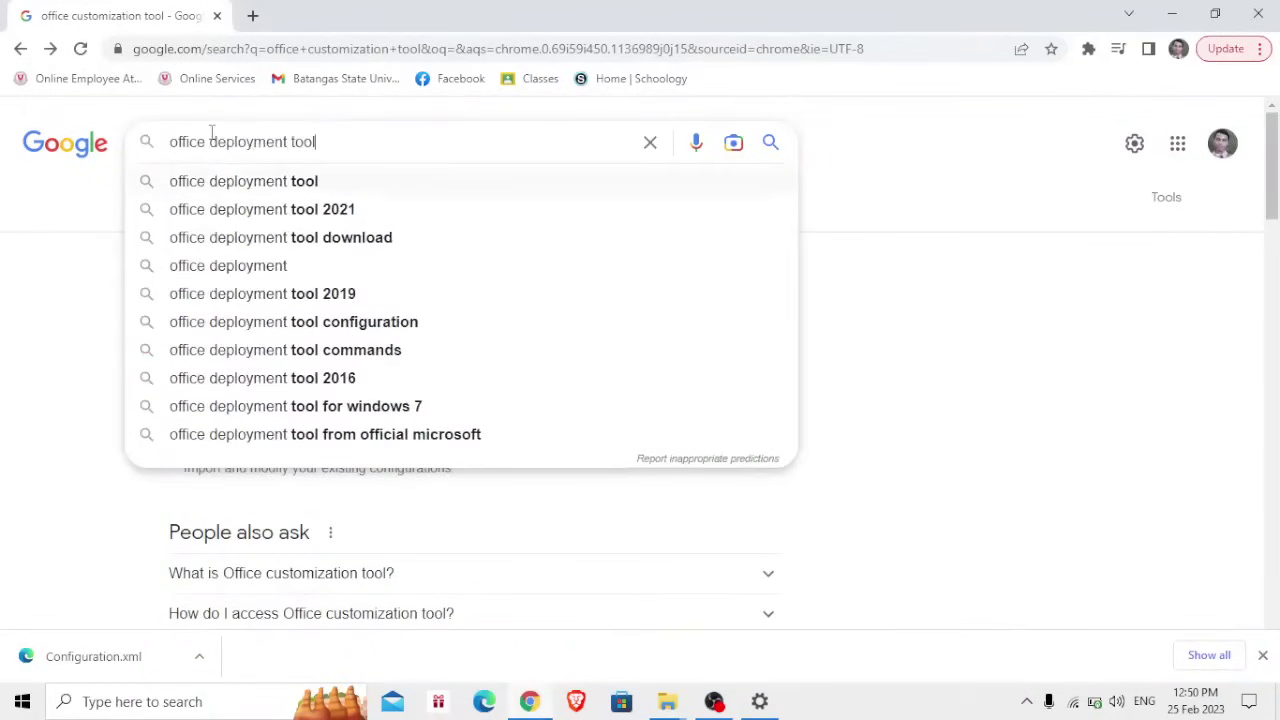
key("Return")
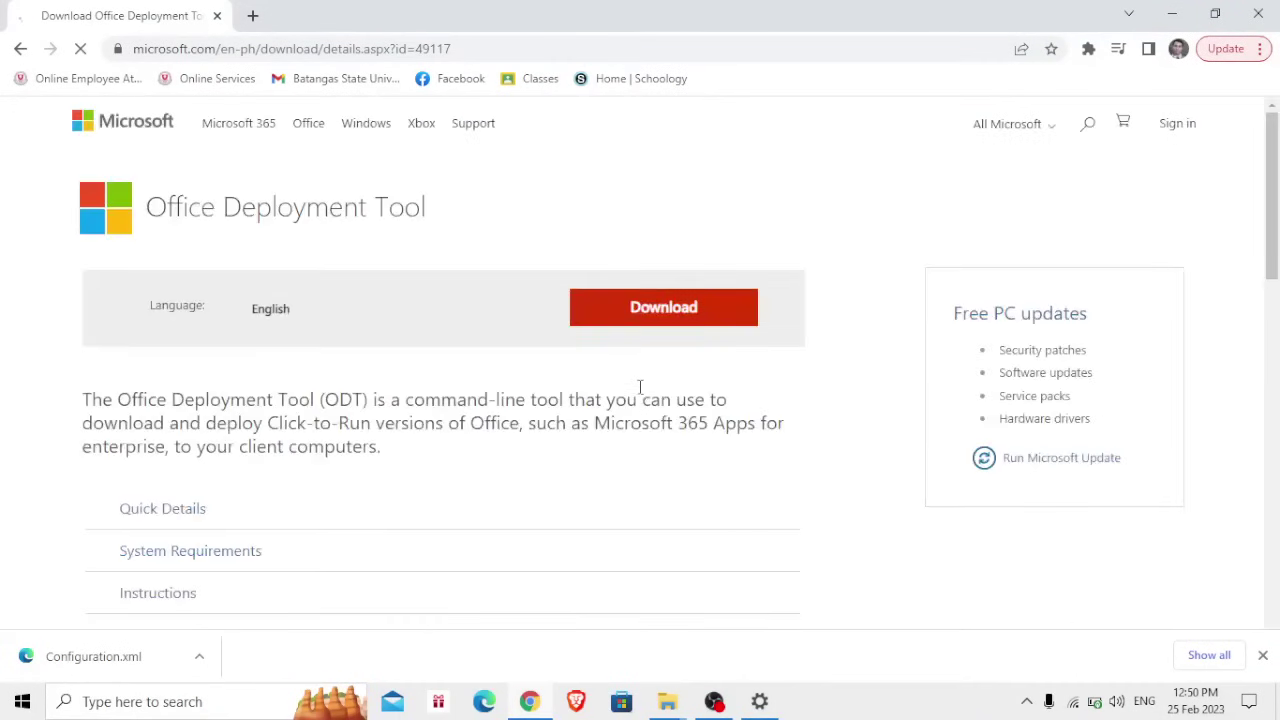
left_click(605, 413)
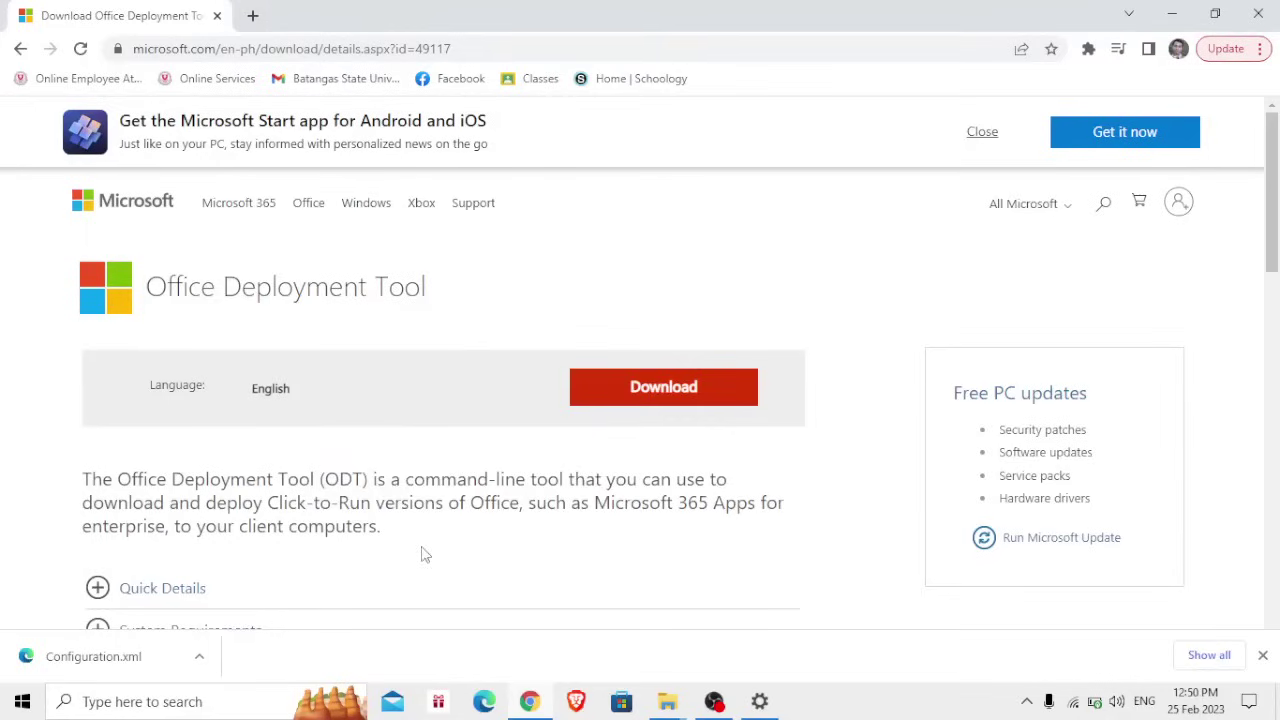
Step: Download the Office Deployment Tool in English and show the downloaded file in its folder in File Explorer
left_click(645, 396)
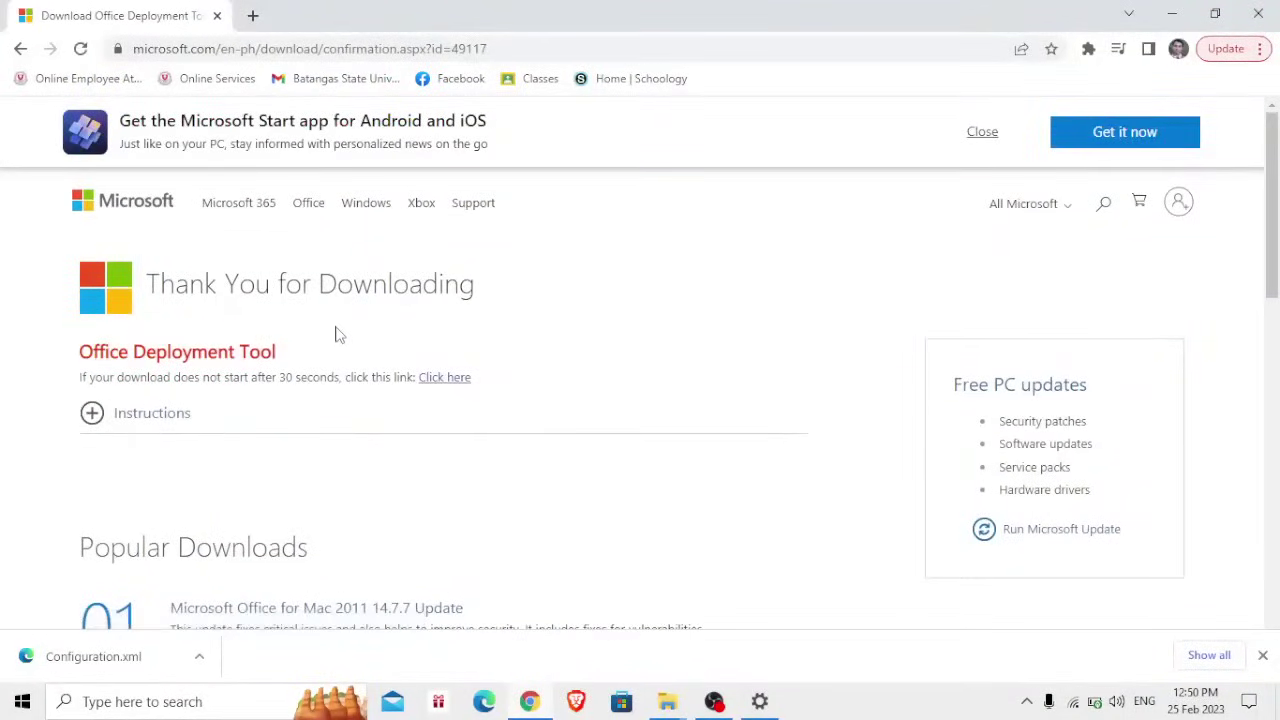
left_click(440, 381)
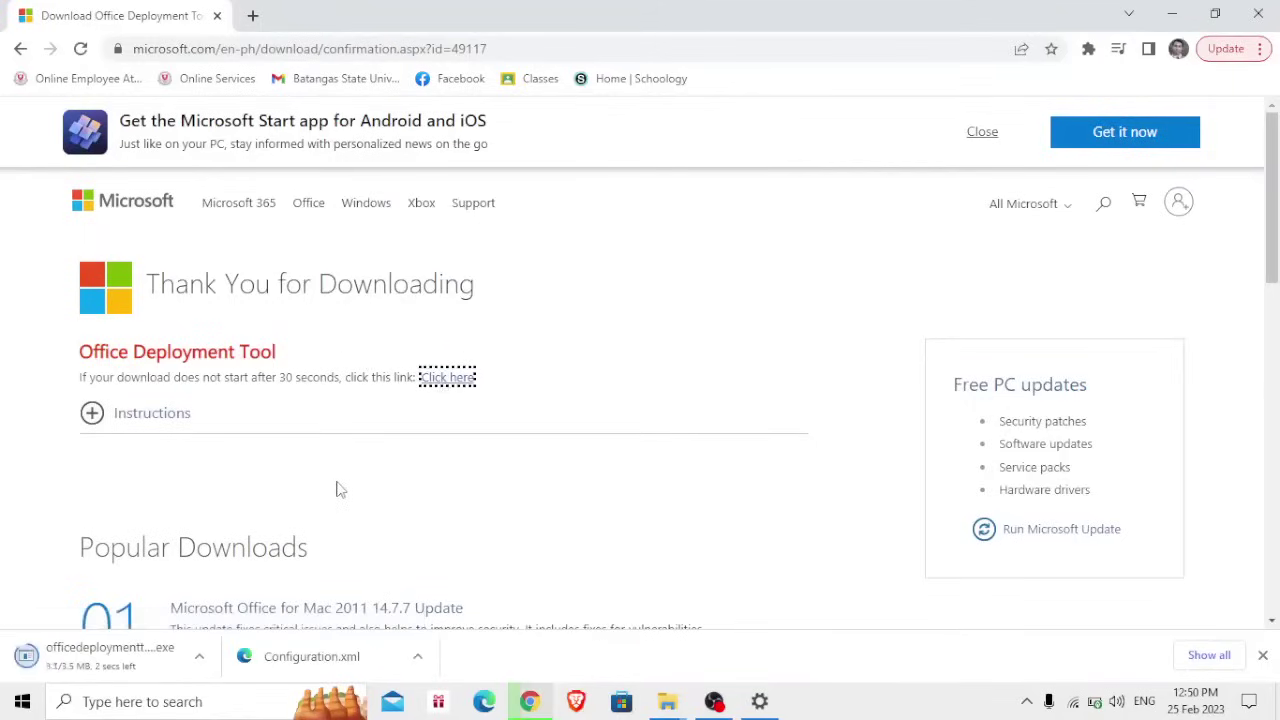
left_click(199, 656)
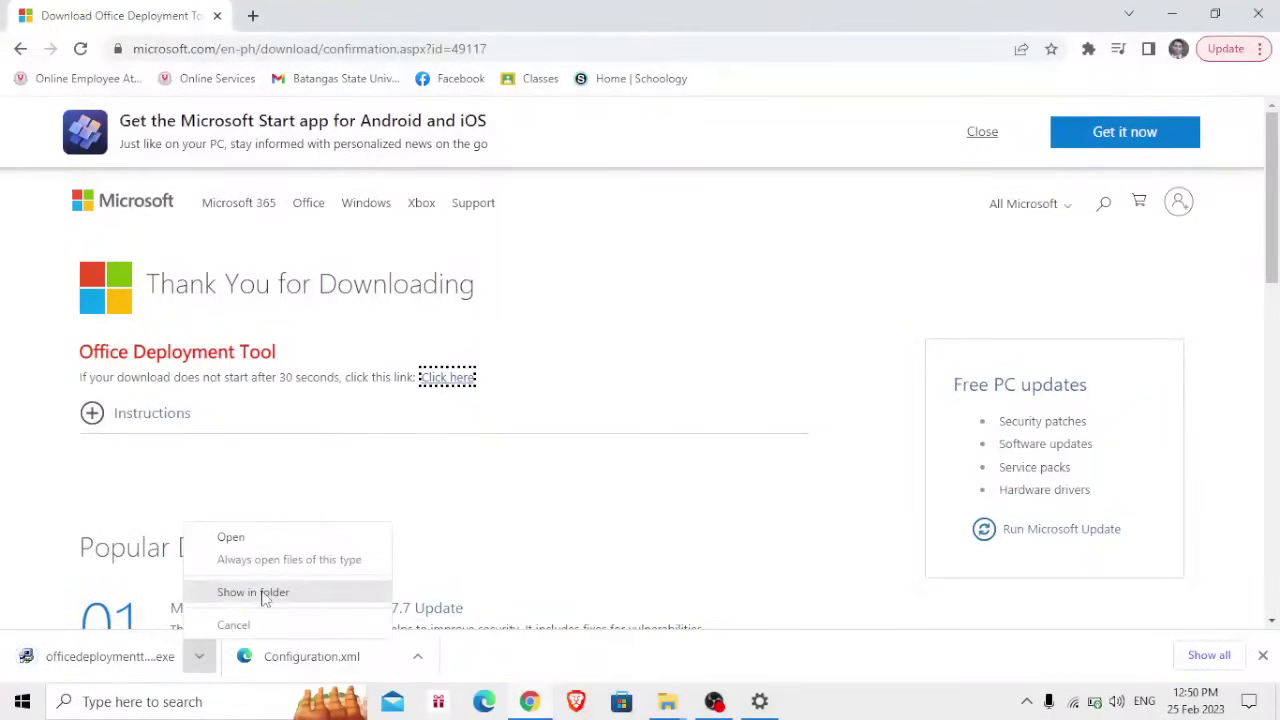
left_click(258, 594)
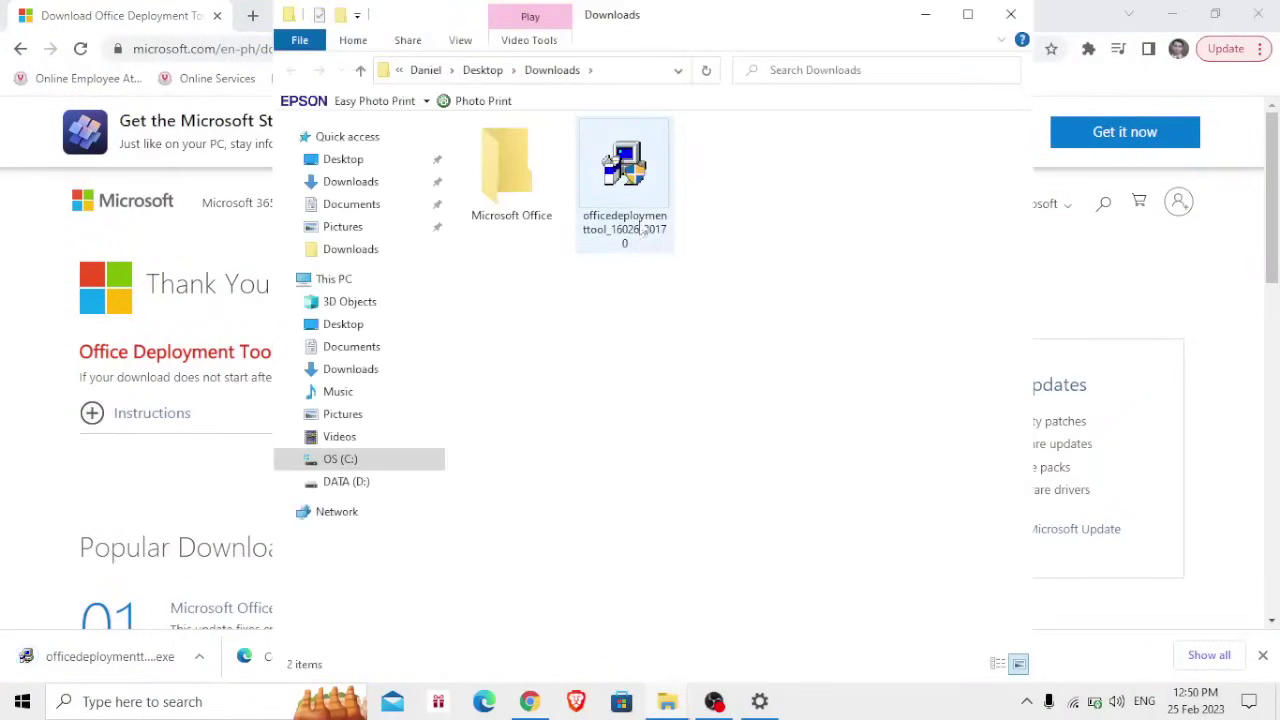
Step: Run the downloaded Office Deployment Tool file and accept the Microsoft Software License Terms to continue
double_click(626, 200)
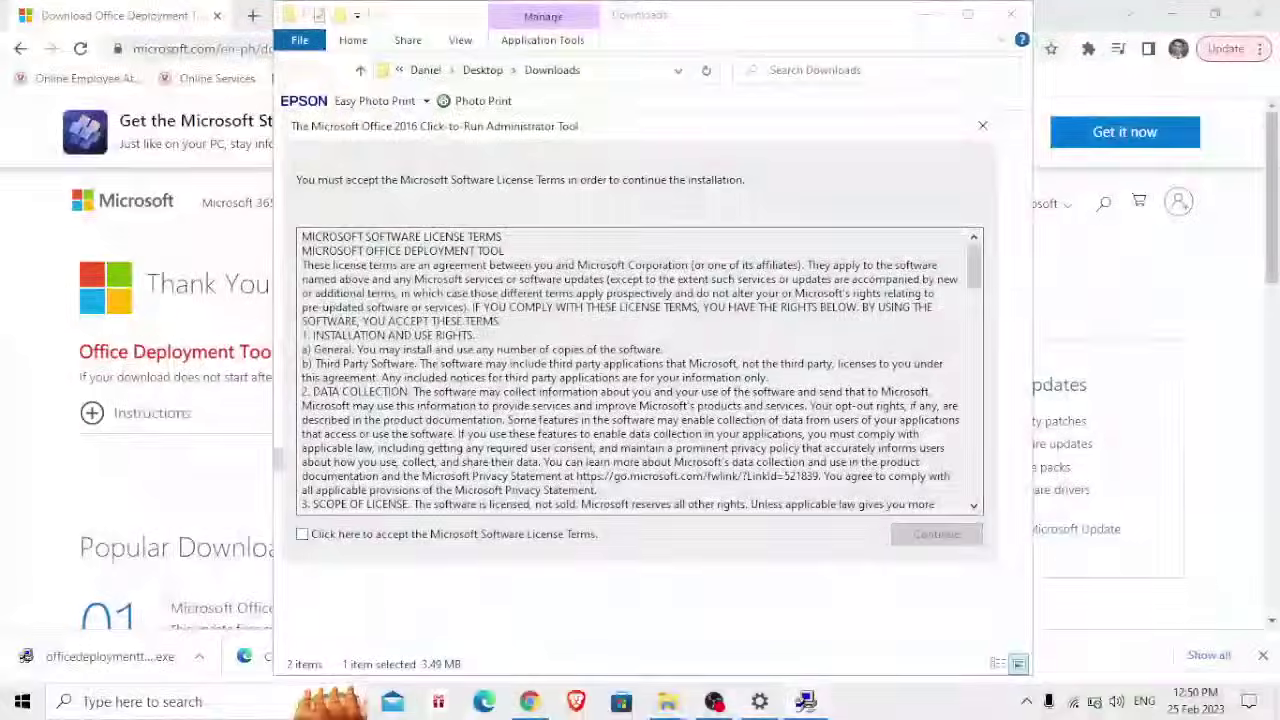
left_click(302, 534)
left_click(950, 536)
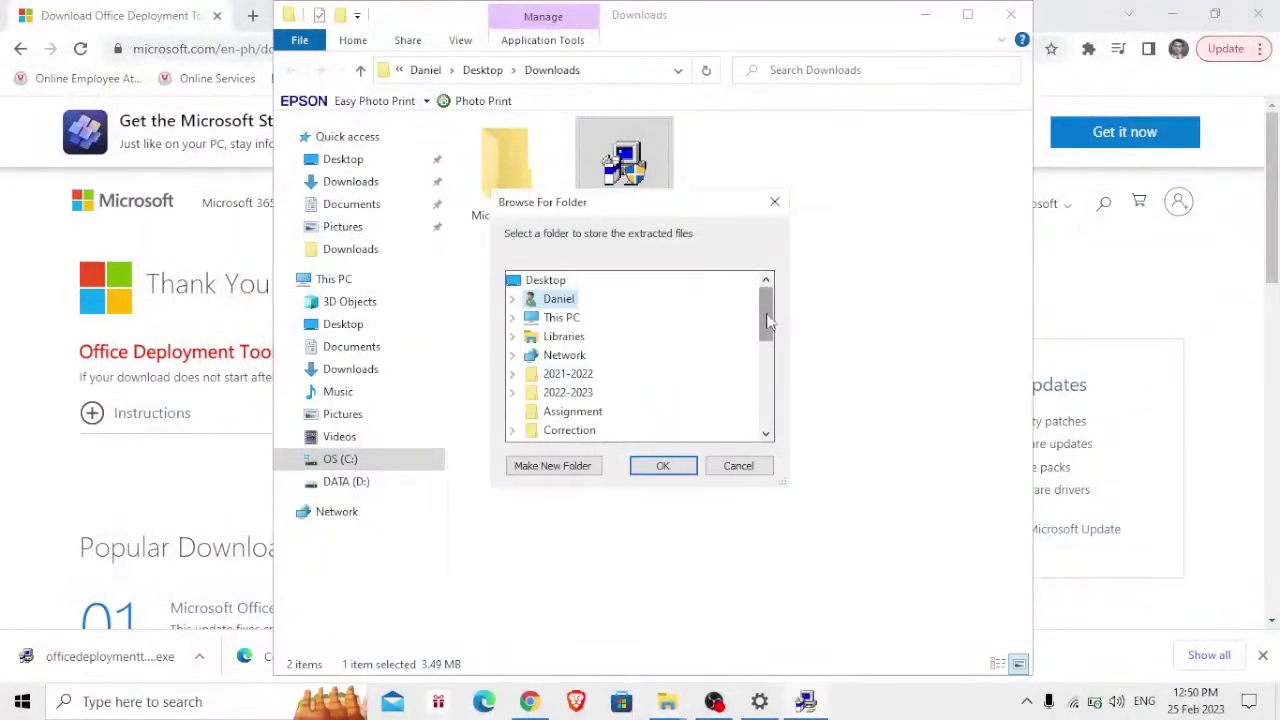
Step: Extract the deployment tool's files into the Microsoft Office folder inside Downloads and close the completion message
left_click_drag(768, 320, 768, 326)
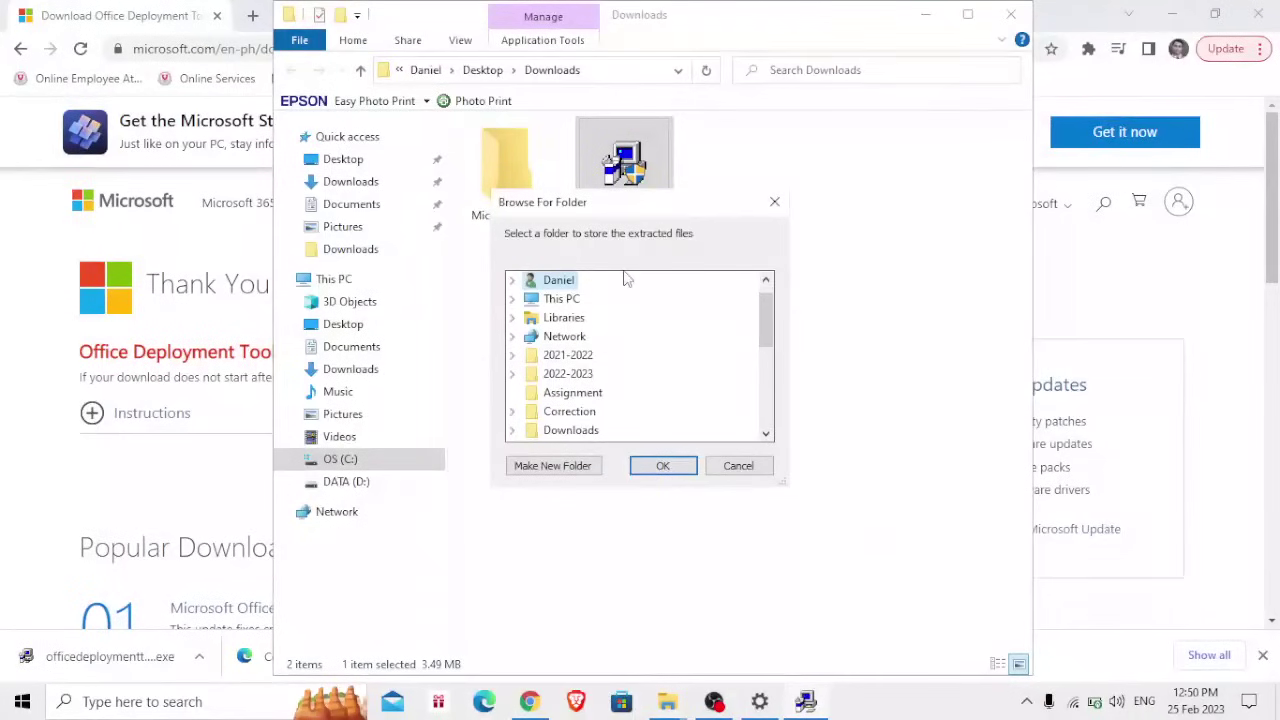
left_click_drag(628, 212, 740, 228)
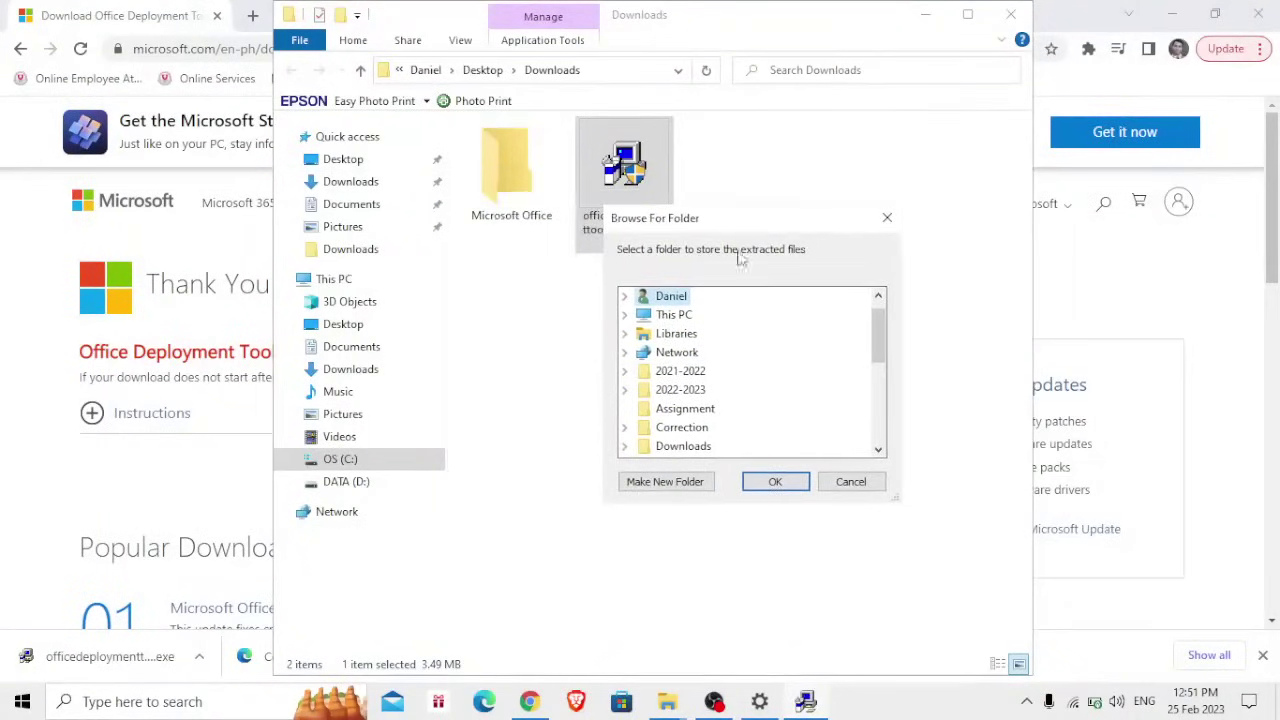
left_click(683, 446)
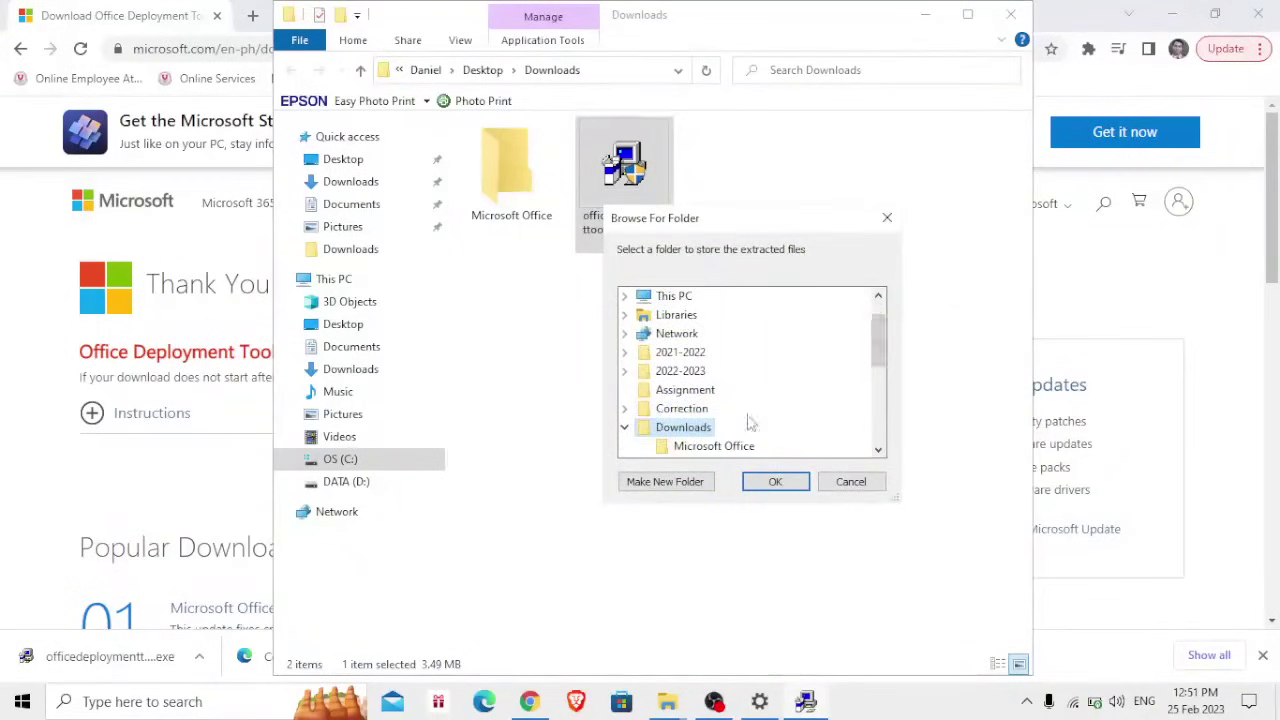
left_click(728, 446)
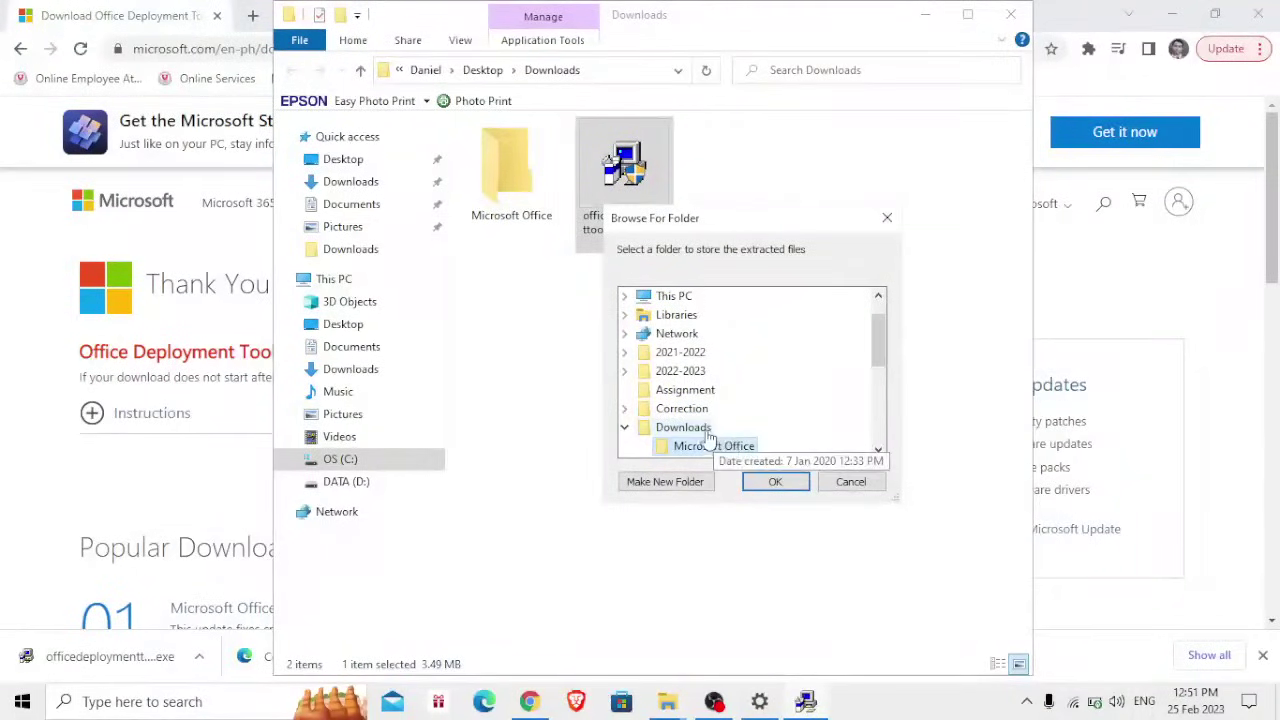
left_click(769, 484)
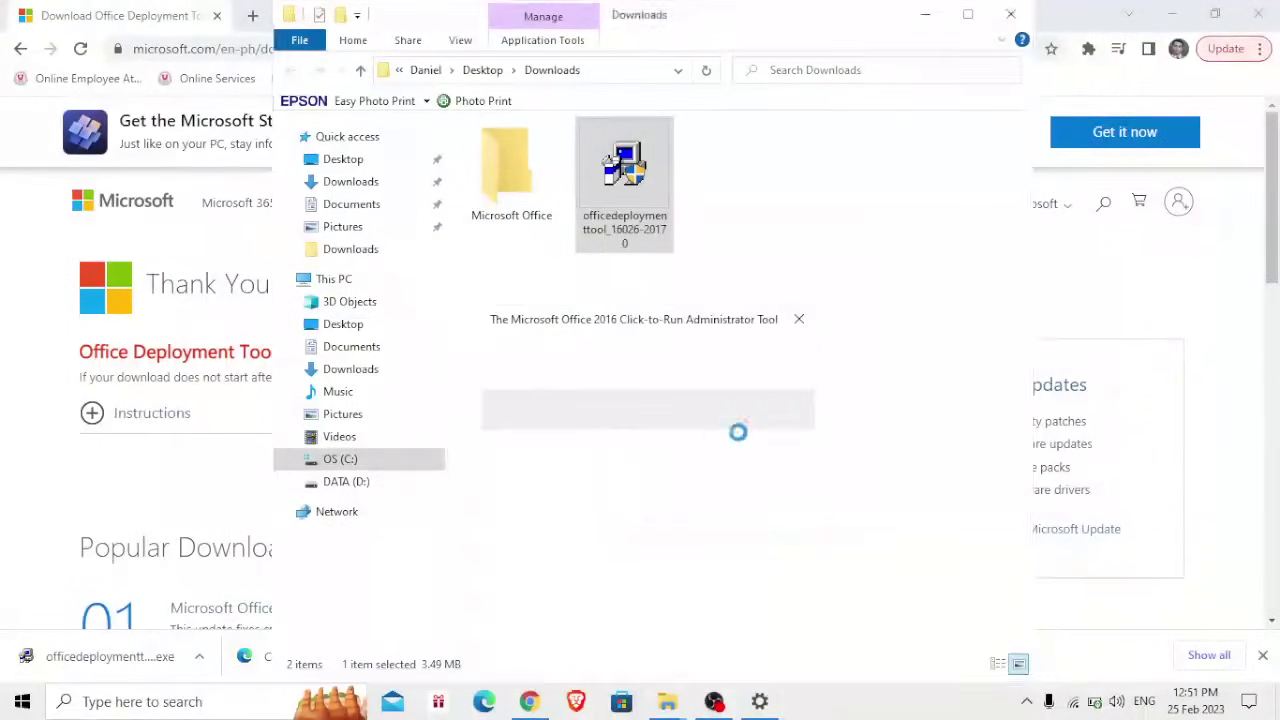
left_click(764, 412)
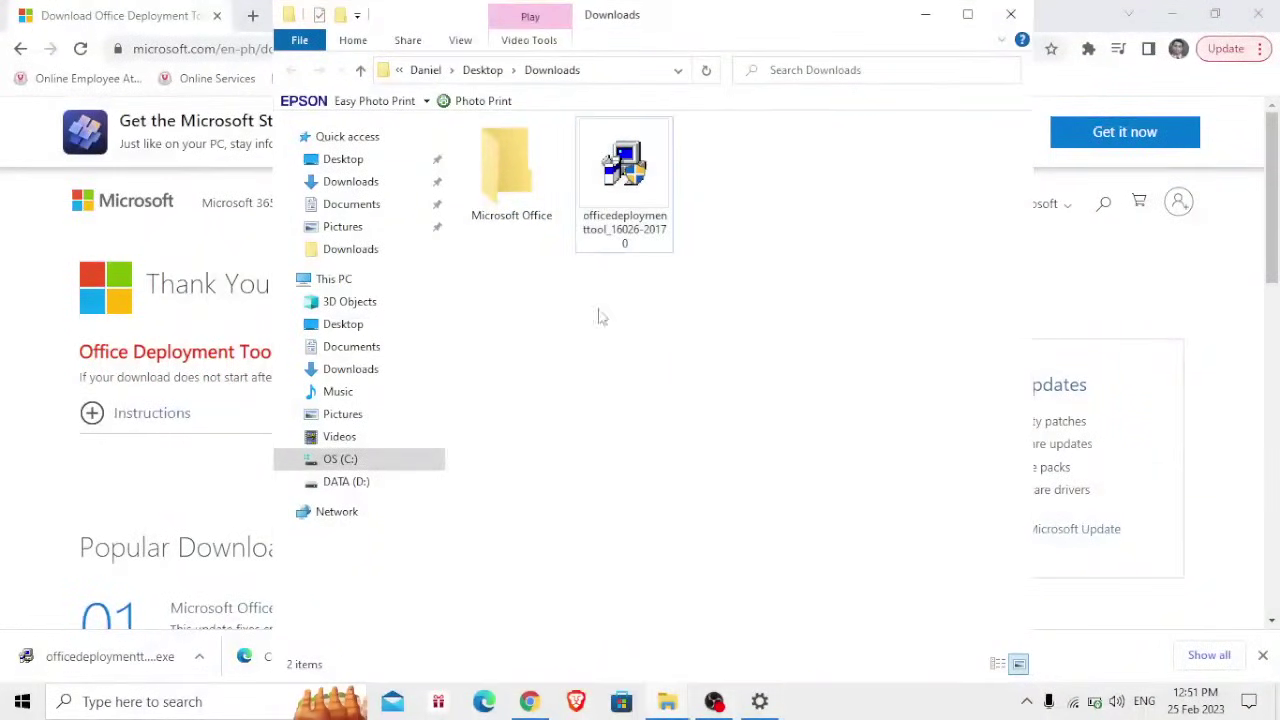
Step: Open the Microsoft Office folder and look over the files extracted alongside the Configuration file
double_click(531, 205)
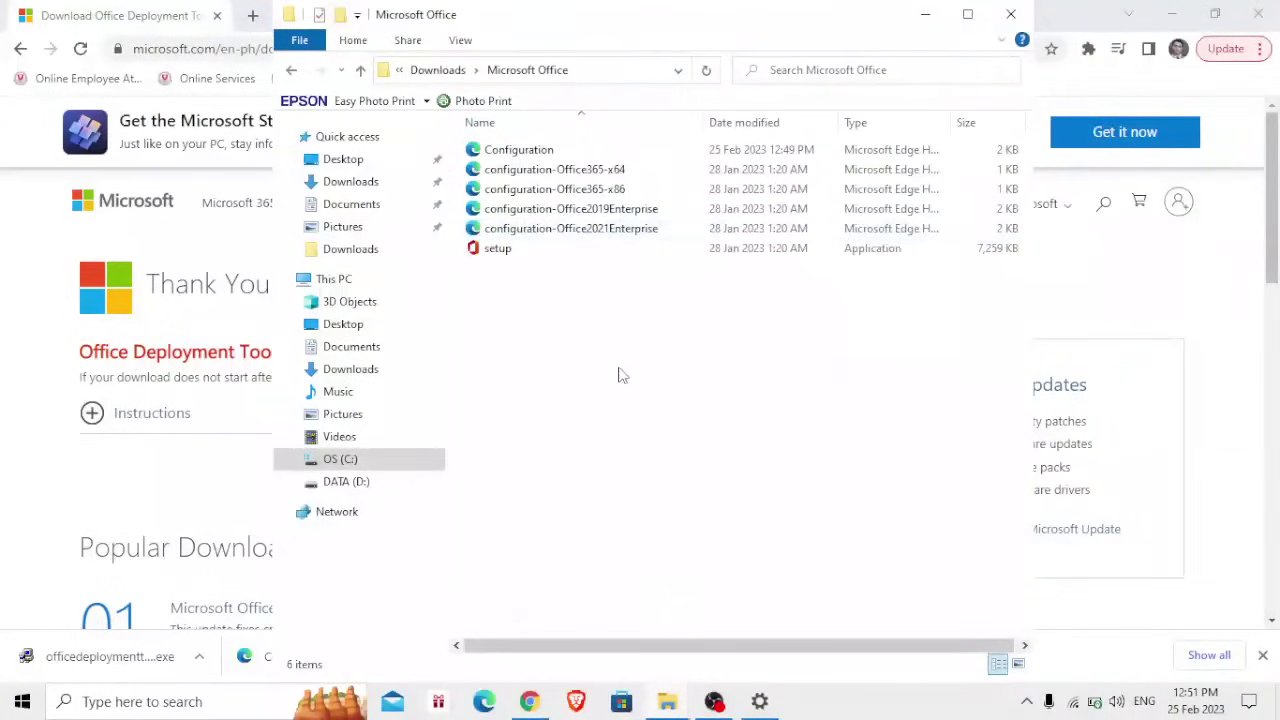
left_click_drag(618, 372, 614, 172)
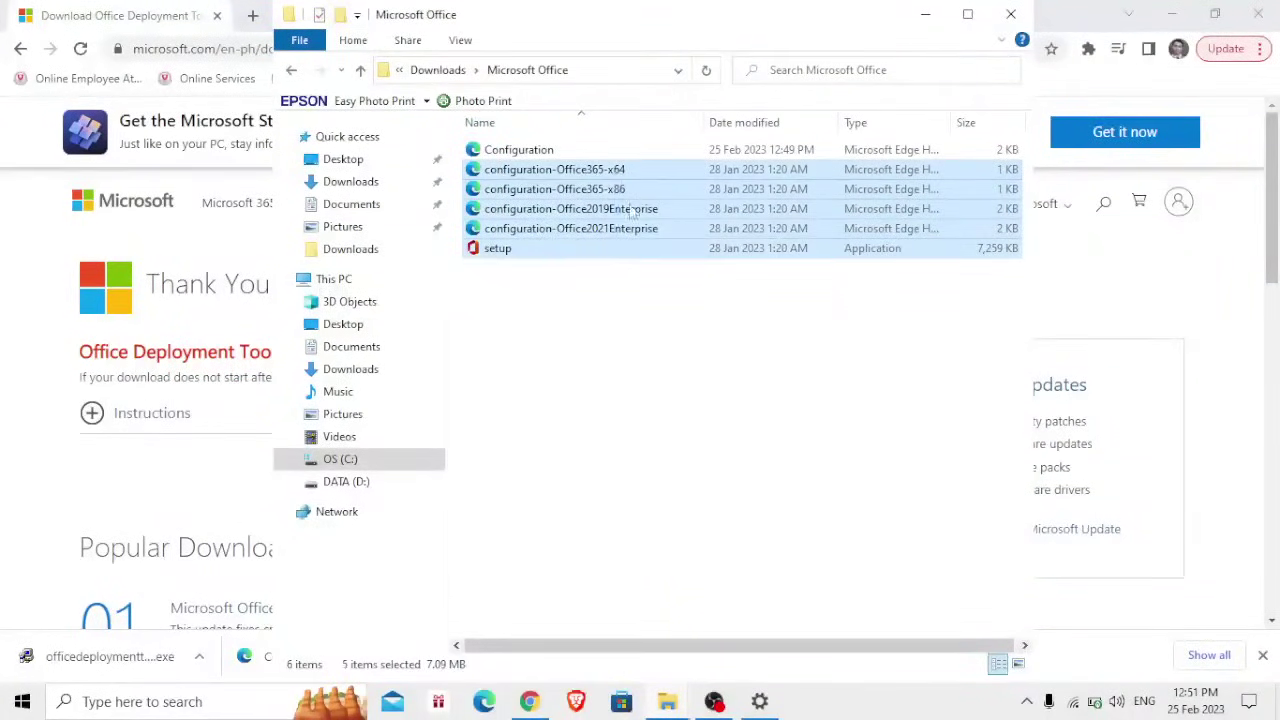
left_click(643, 381)
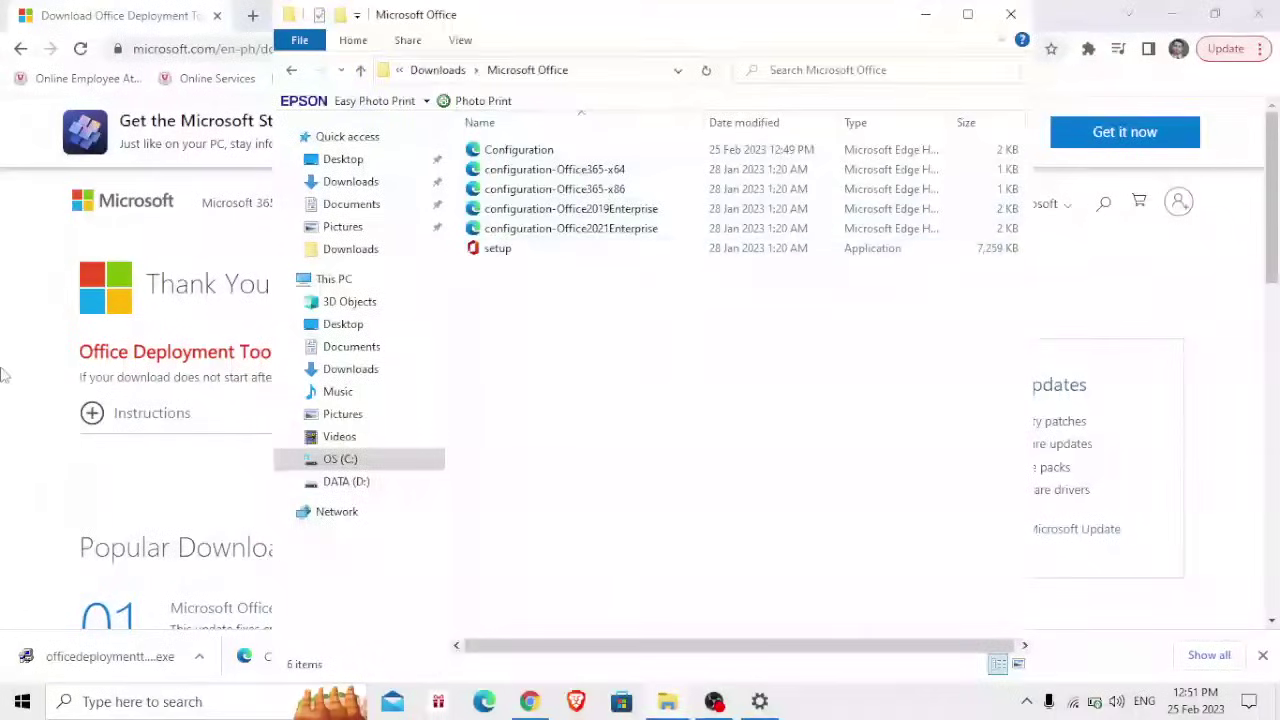
Step: Return to the browser's Google results and search for "office deployment tool 2021"
left_click(20, 48)
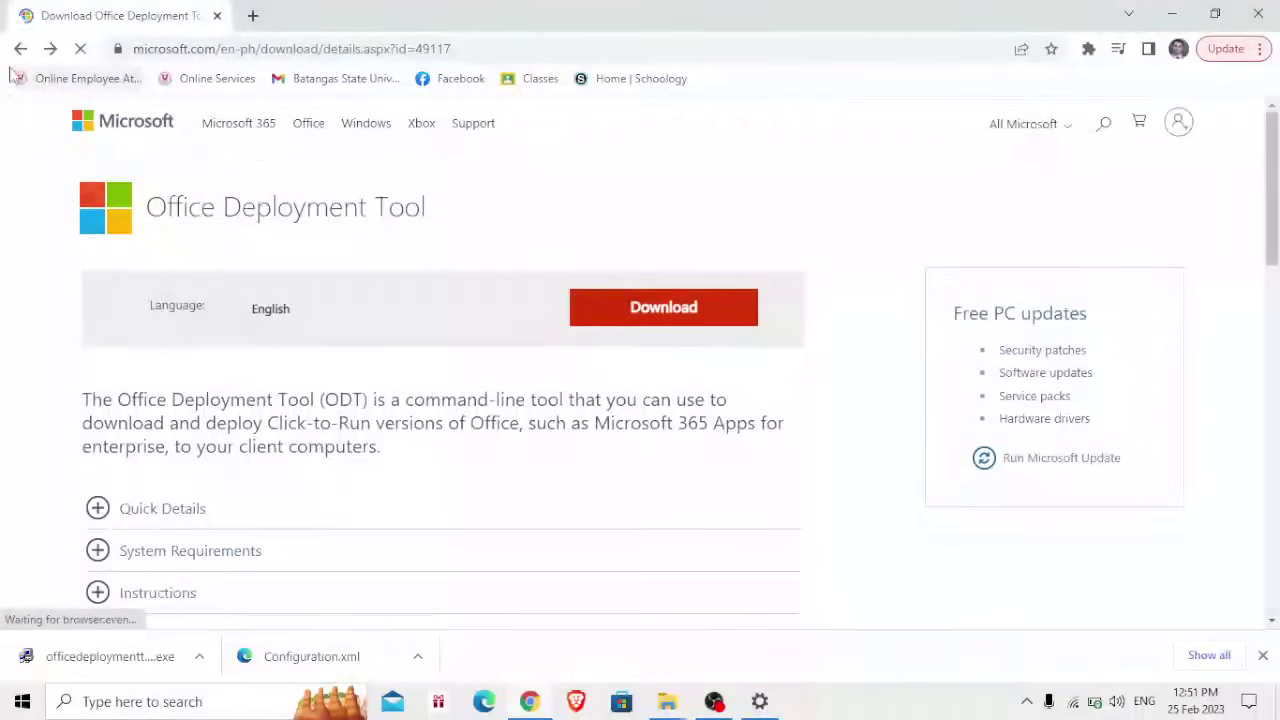
left_click(20, 48)
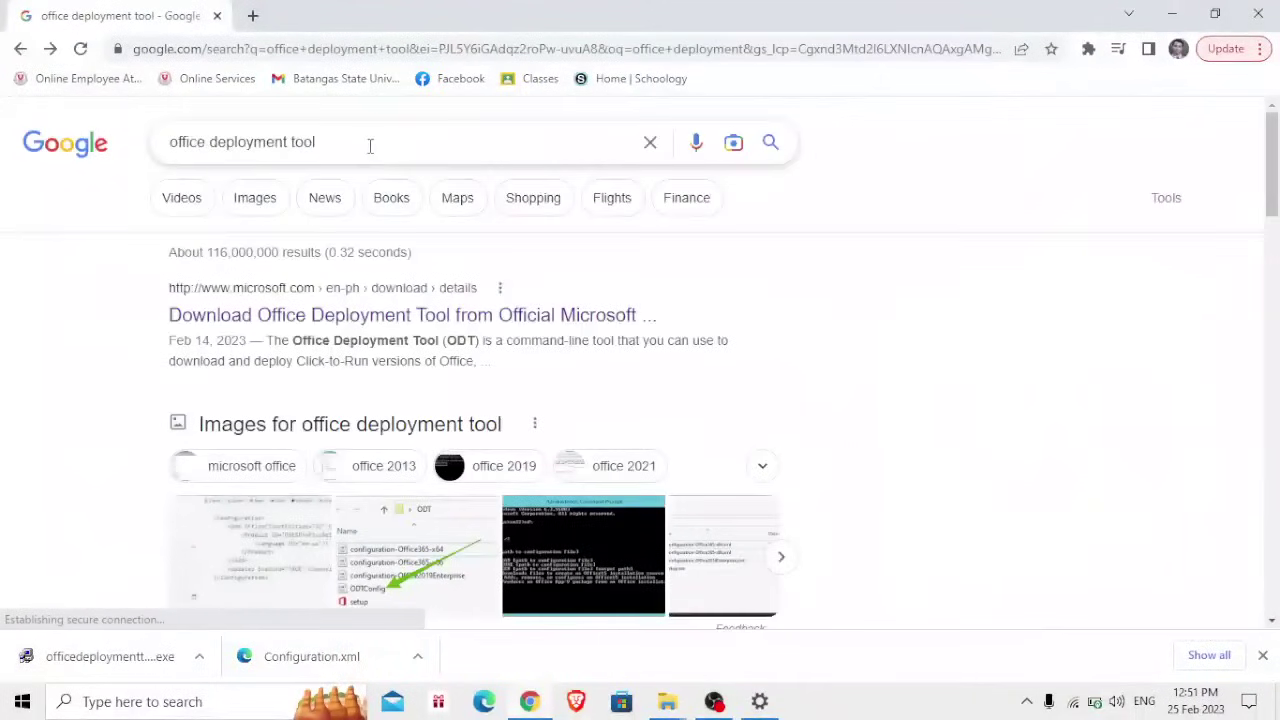
left_click(362, 145)
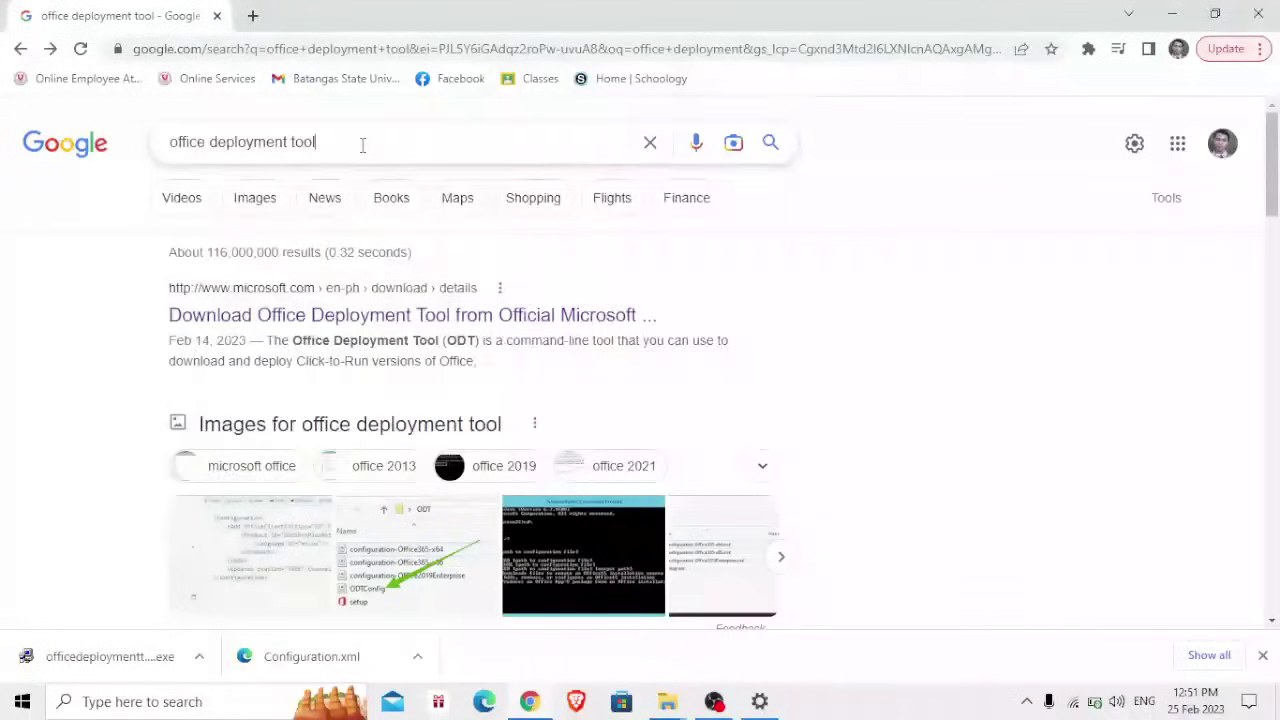
left_click(356, 147)
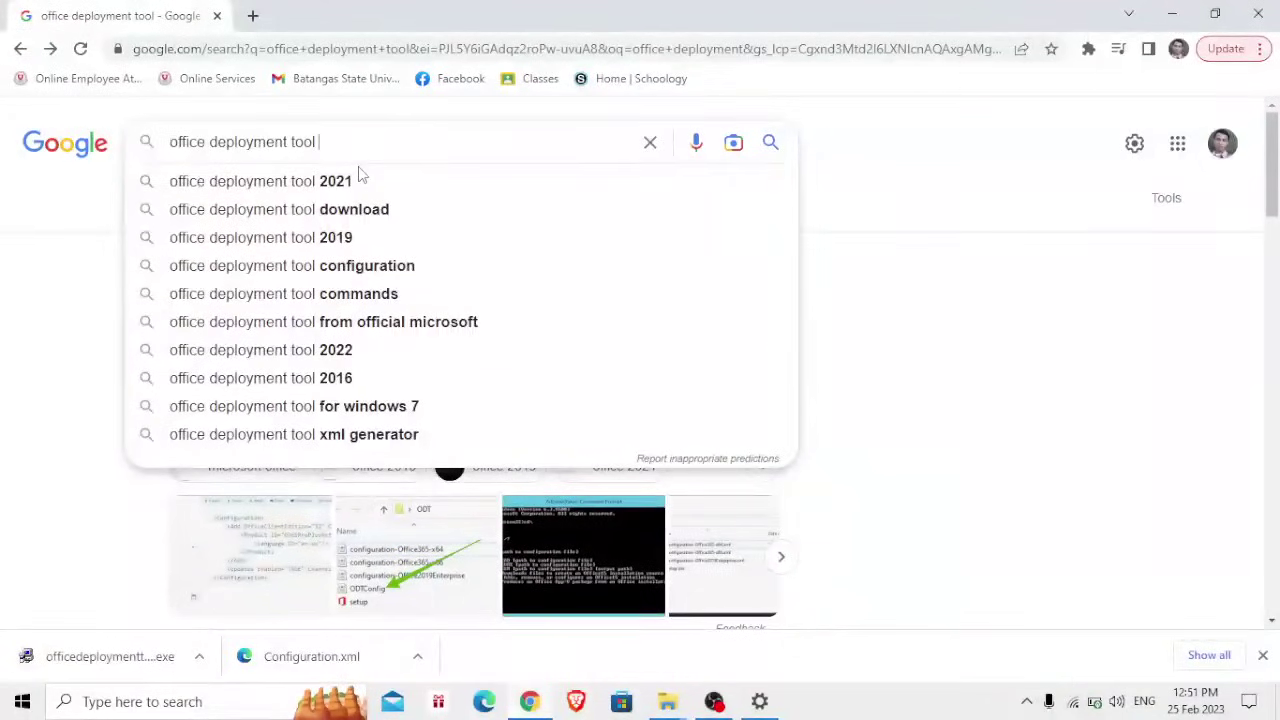
type("2021")
key("Return")
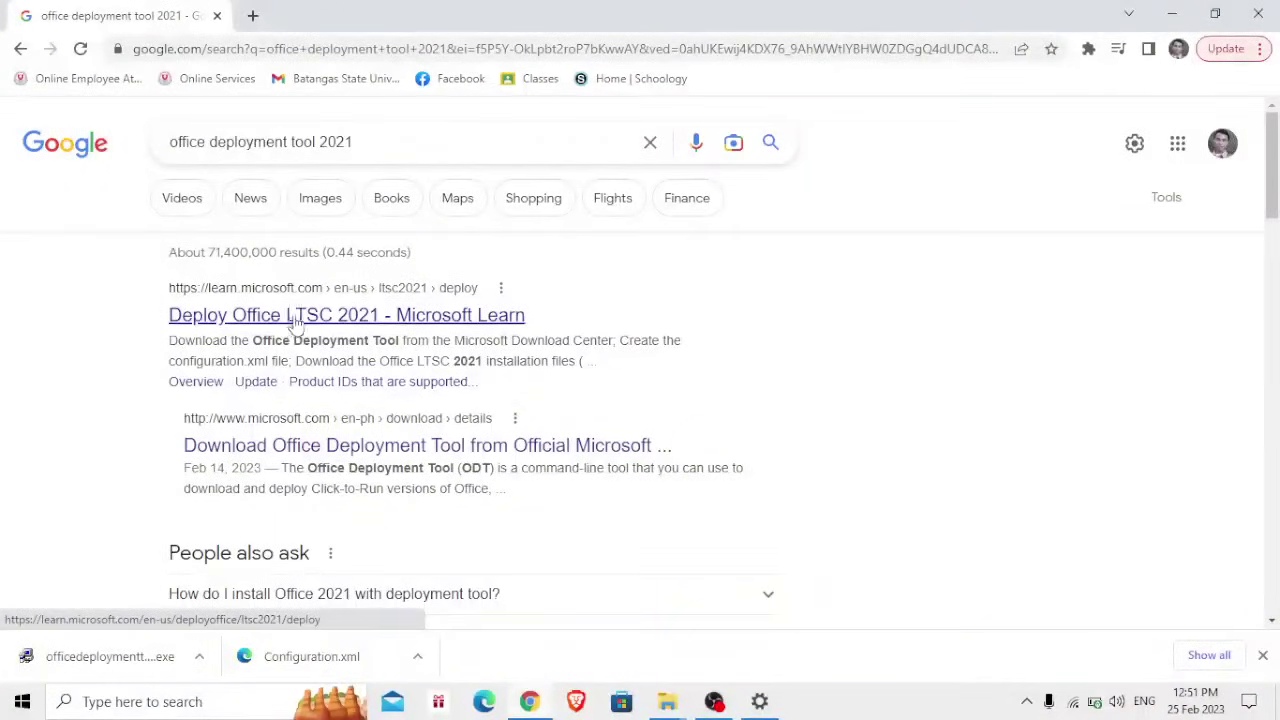
Step: Open the Deploy Office LTSC 2021 page on Microsoft Learn and copy the "setup /configure configuration.xml" command from its install section
left_click(292, 324)
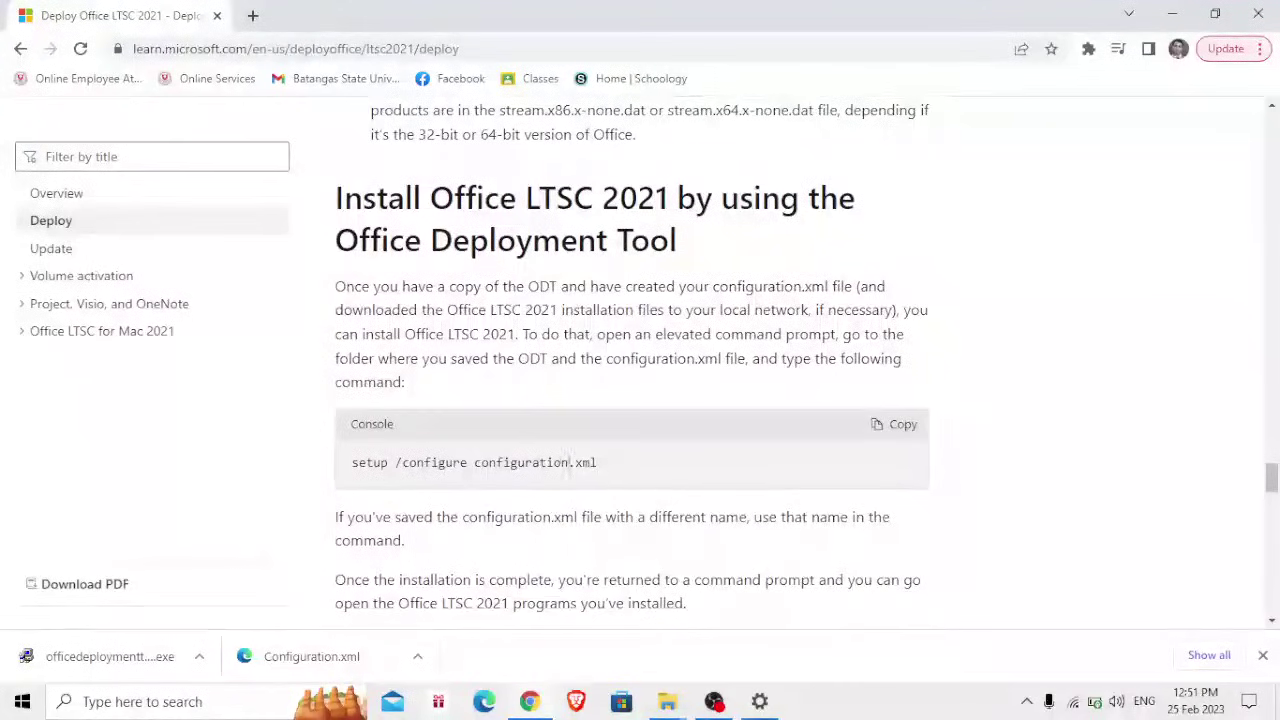
left_click_drag(597, 462, 354, 460)
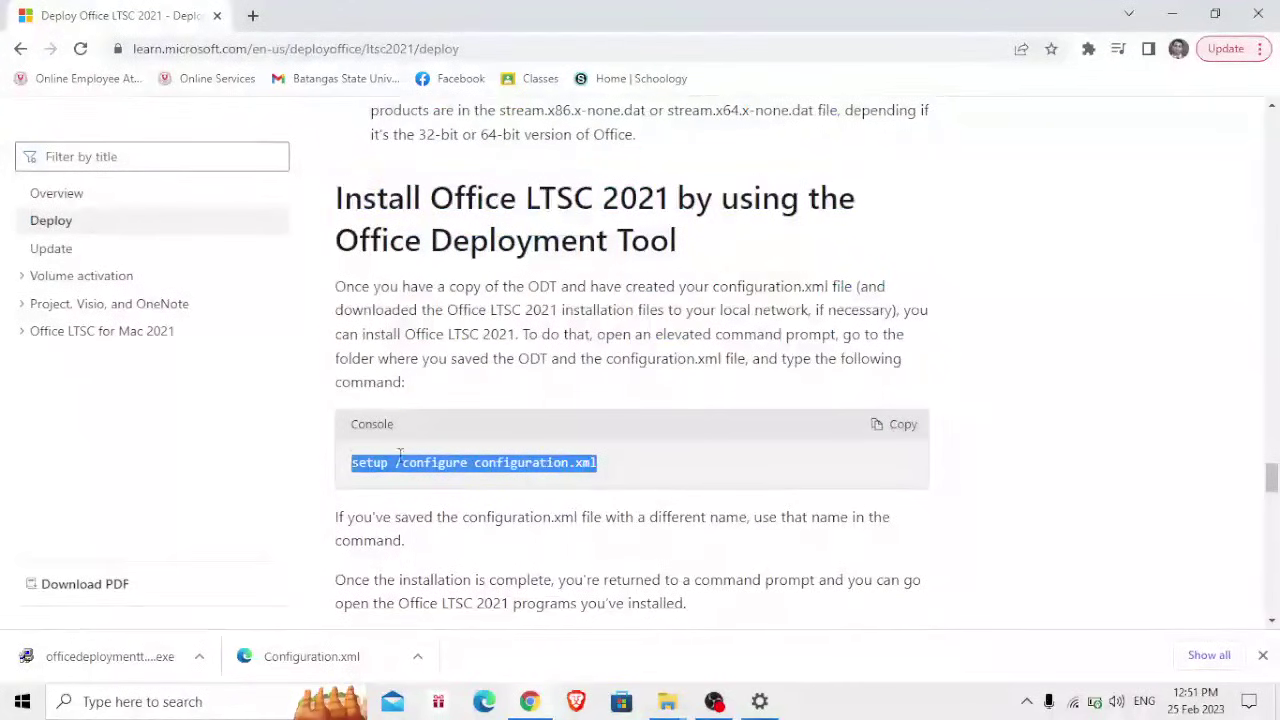
left_click(905, 425)
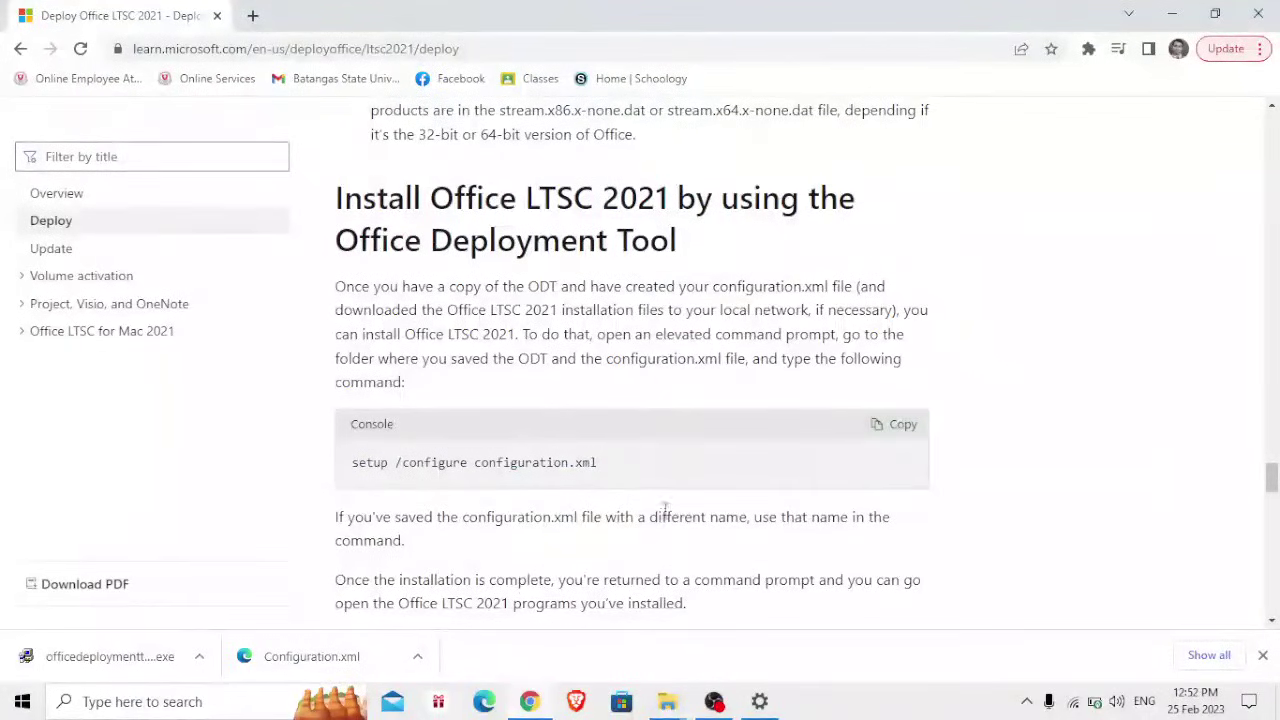
Step: Search Windows for cmd and open the Command Prompt as administrator
key("super")
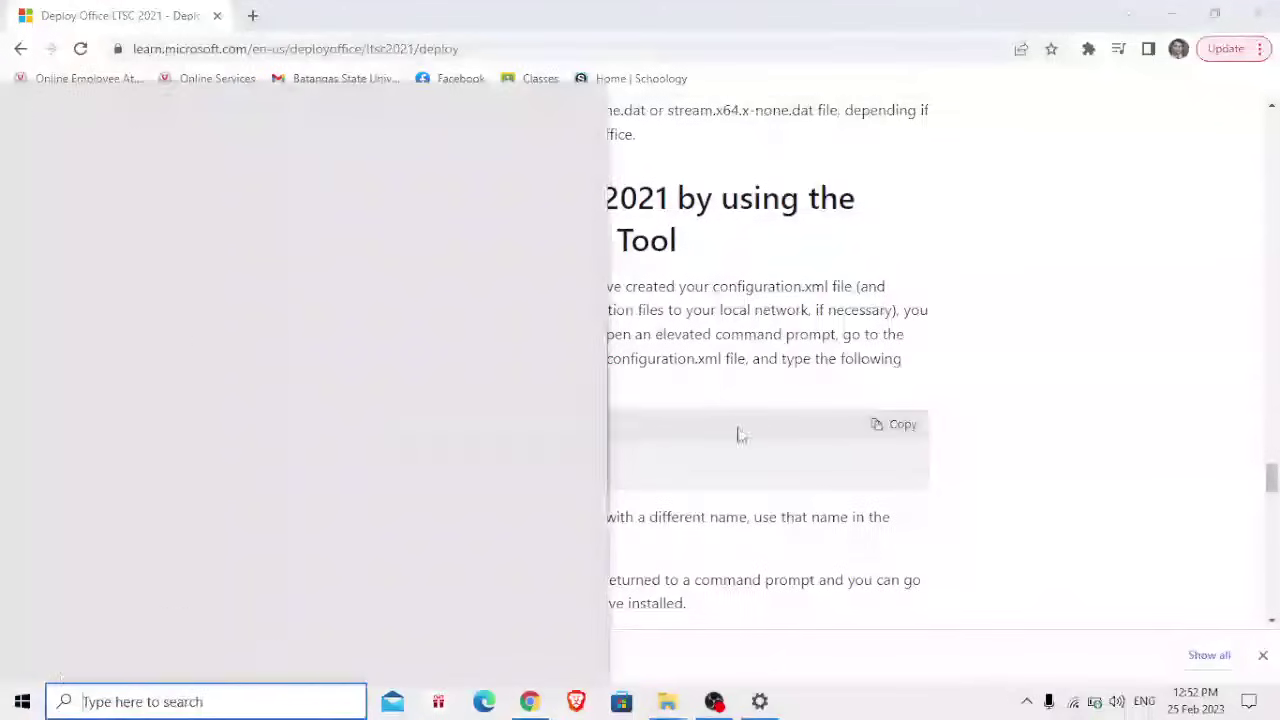
type("c")
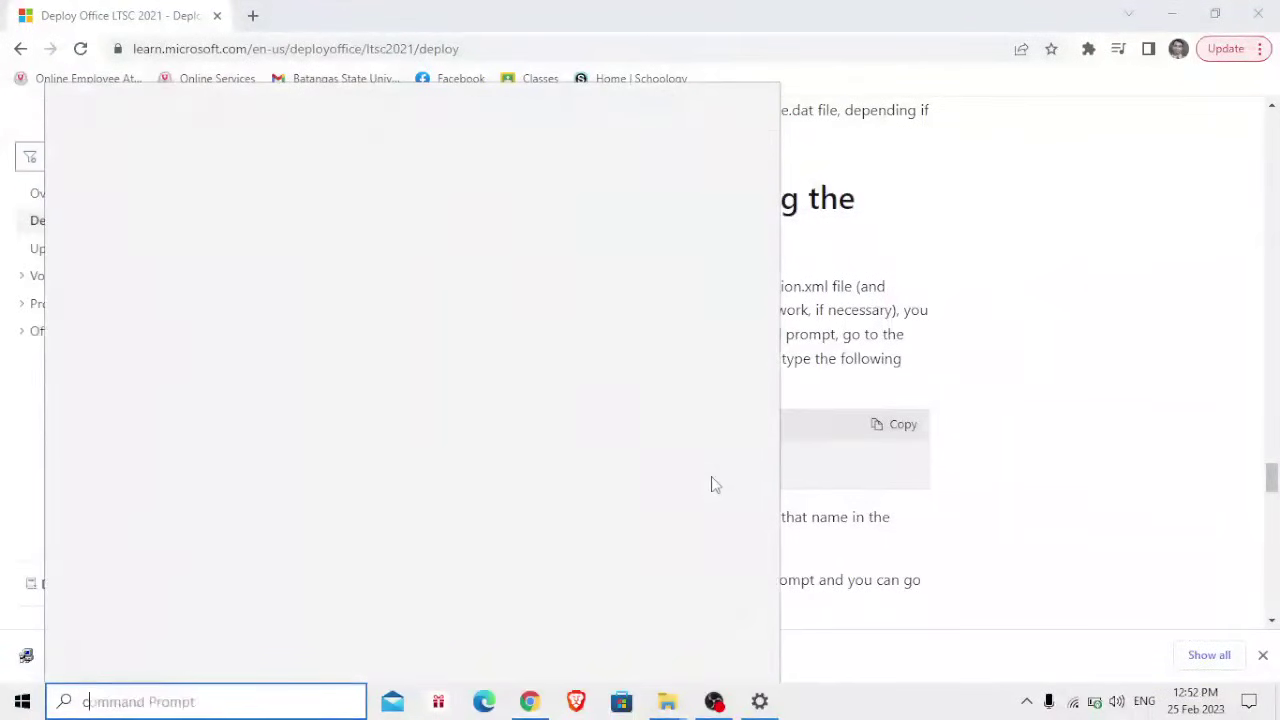
type("md")
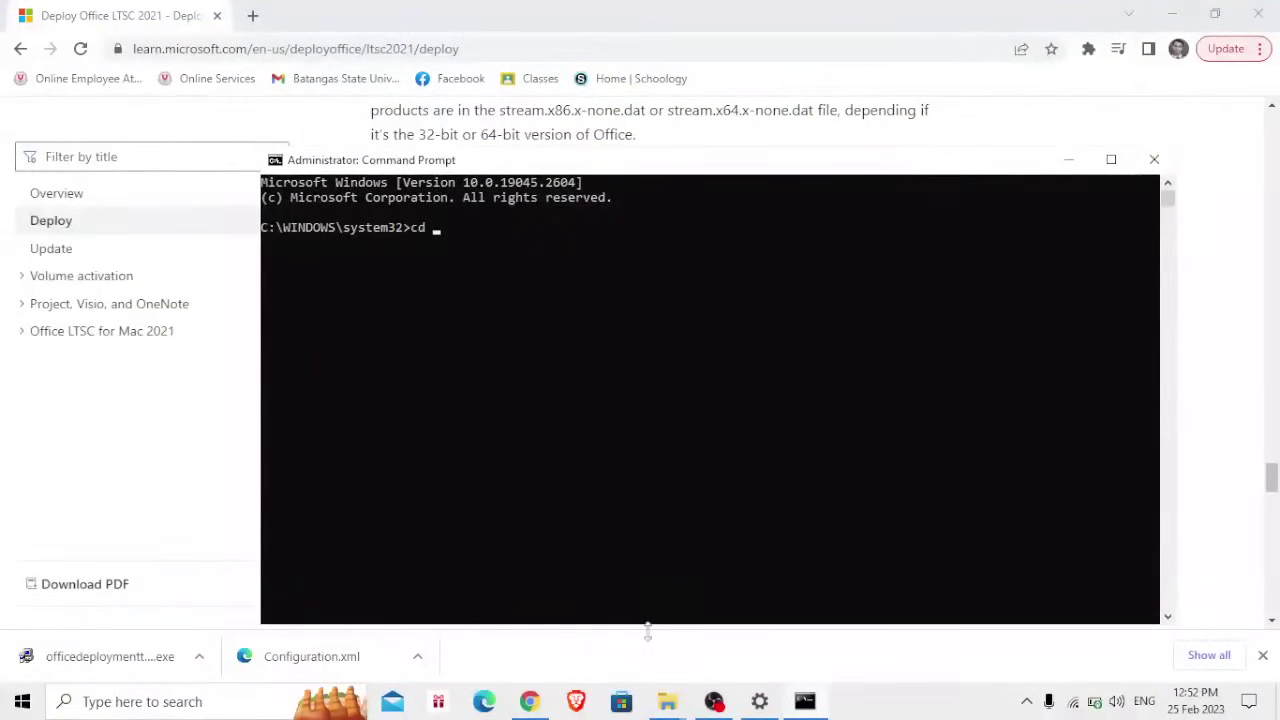
Step: Copy the path of the Downloads\Microsoft Office folder from File Explorer and change the Command Prompt's directory to it with cd
left_click(667, 697)
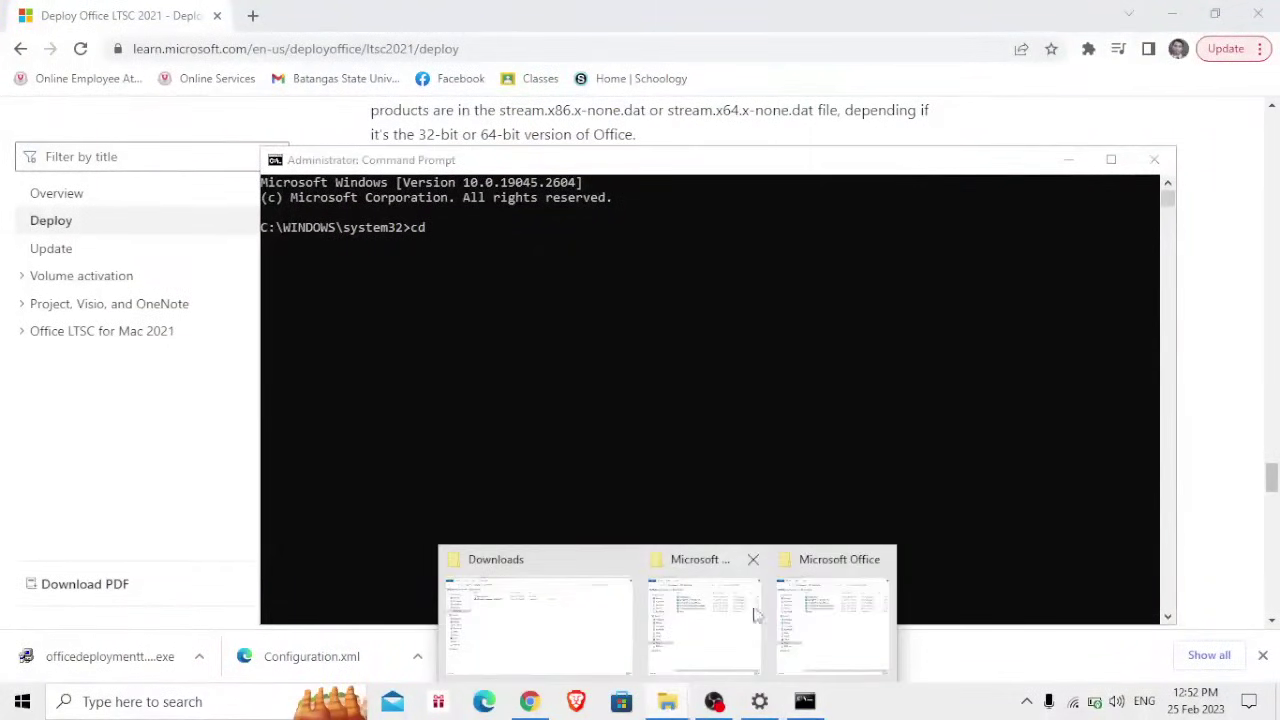
left_click(757, 614)
left_click(587, 71)
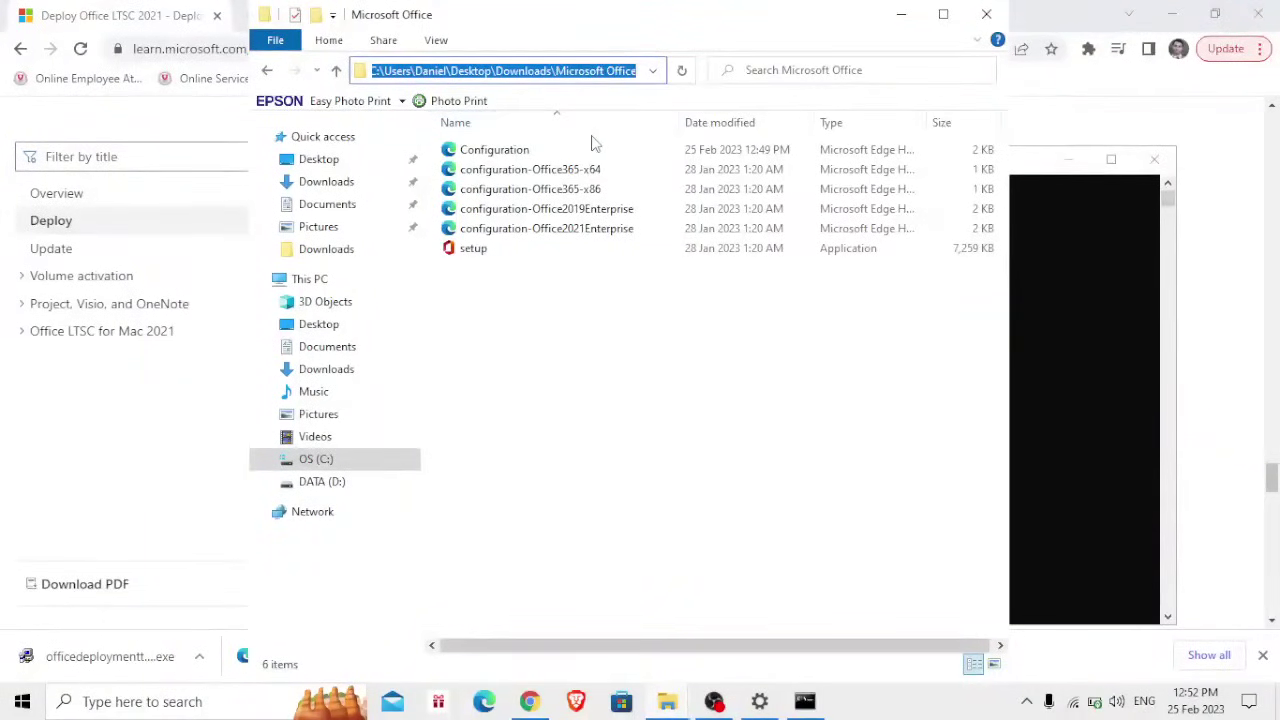
left_click(1110, 315)
type("cd")
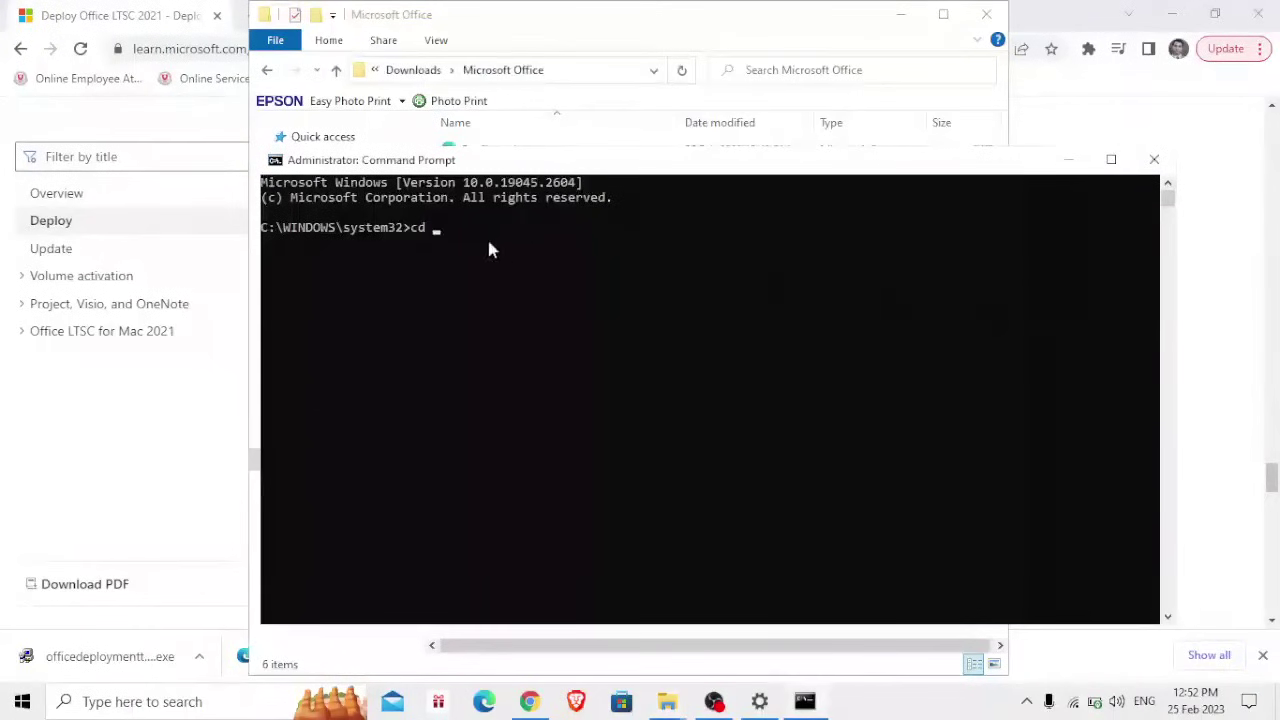
key("ctrl+v")
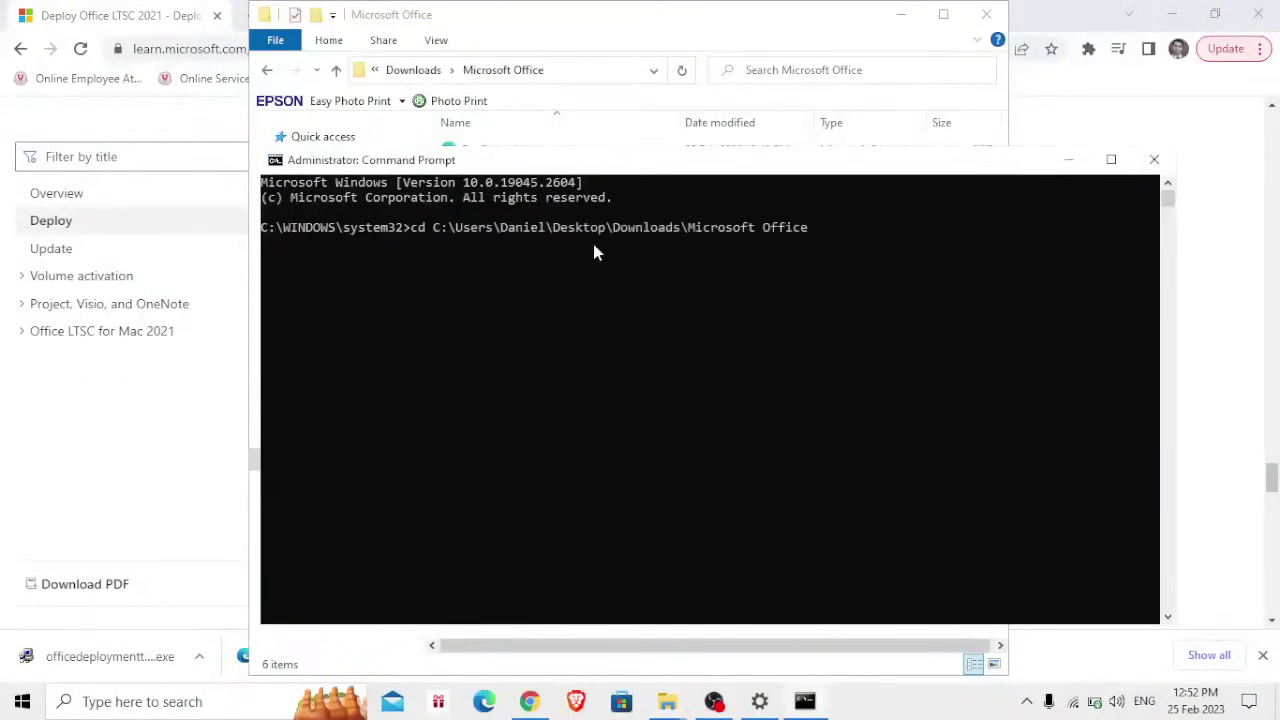
key("Return")
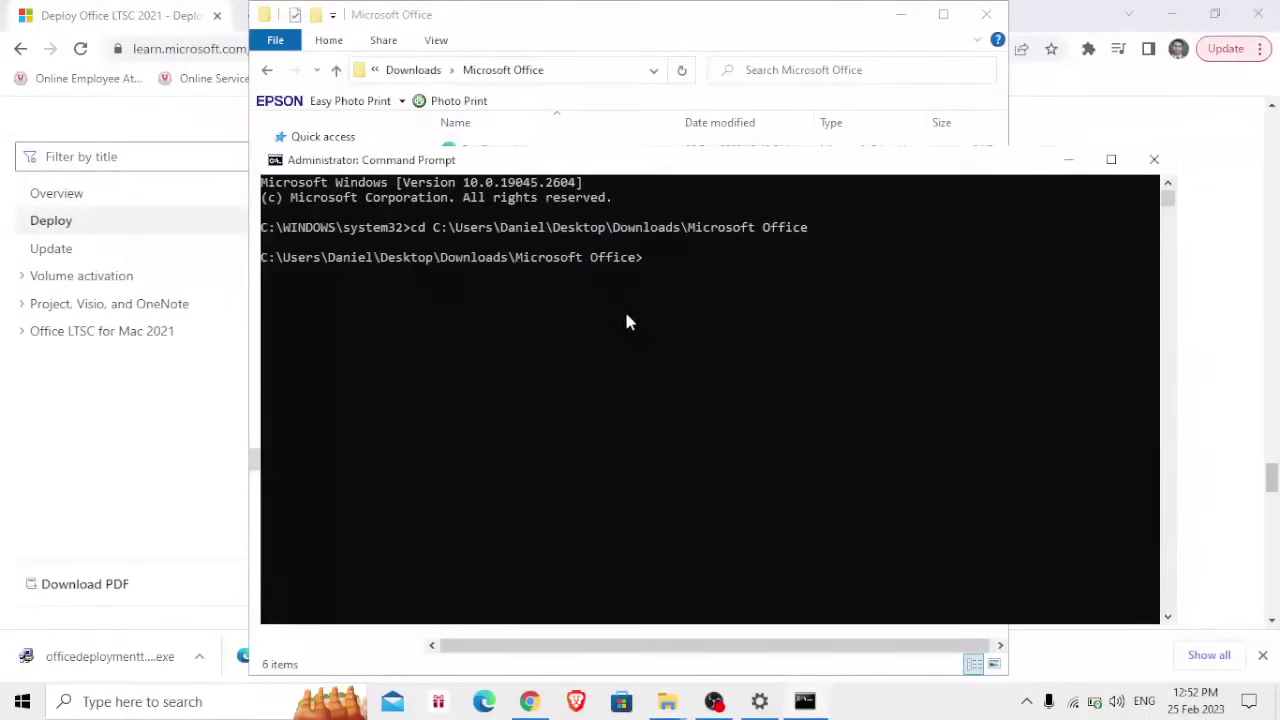
left_click(900, 14)
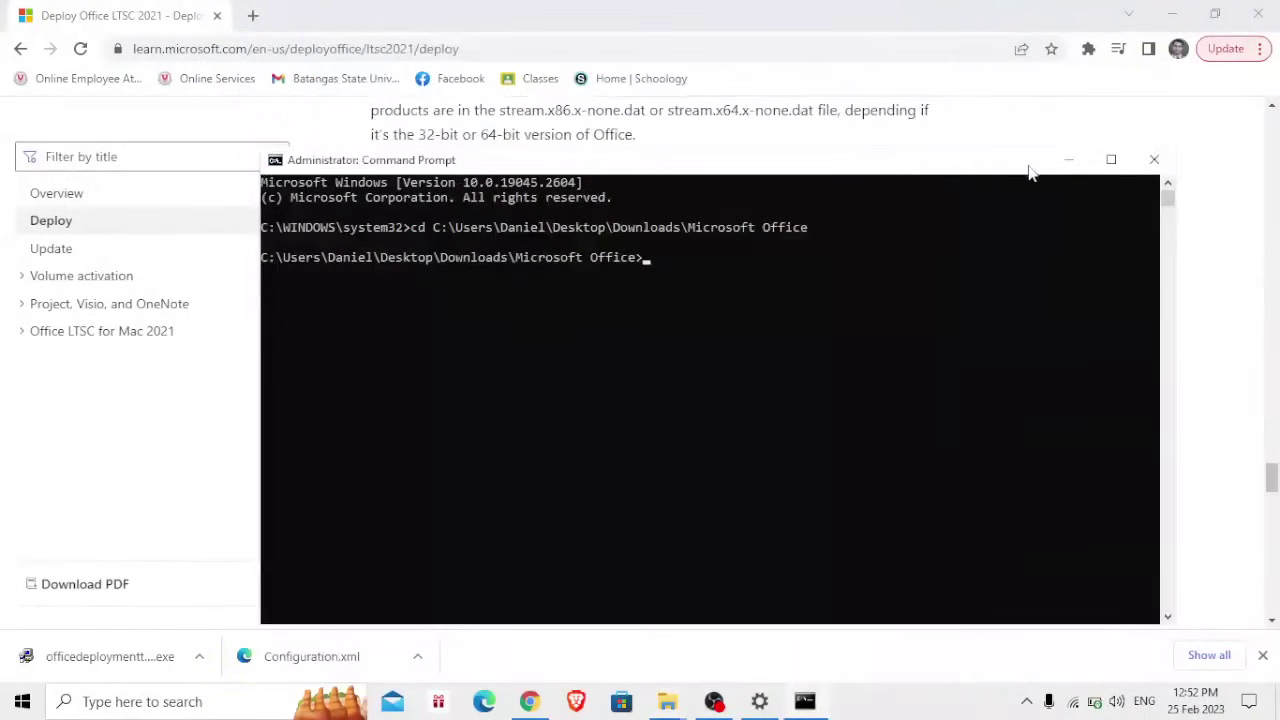
Step: Copy "setup /configure configuration.xml" from the Microsoft Learn page, run it in the Command Prompt and close the Office installer once it finishes
left_click(1276, 443)
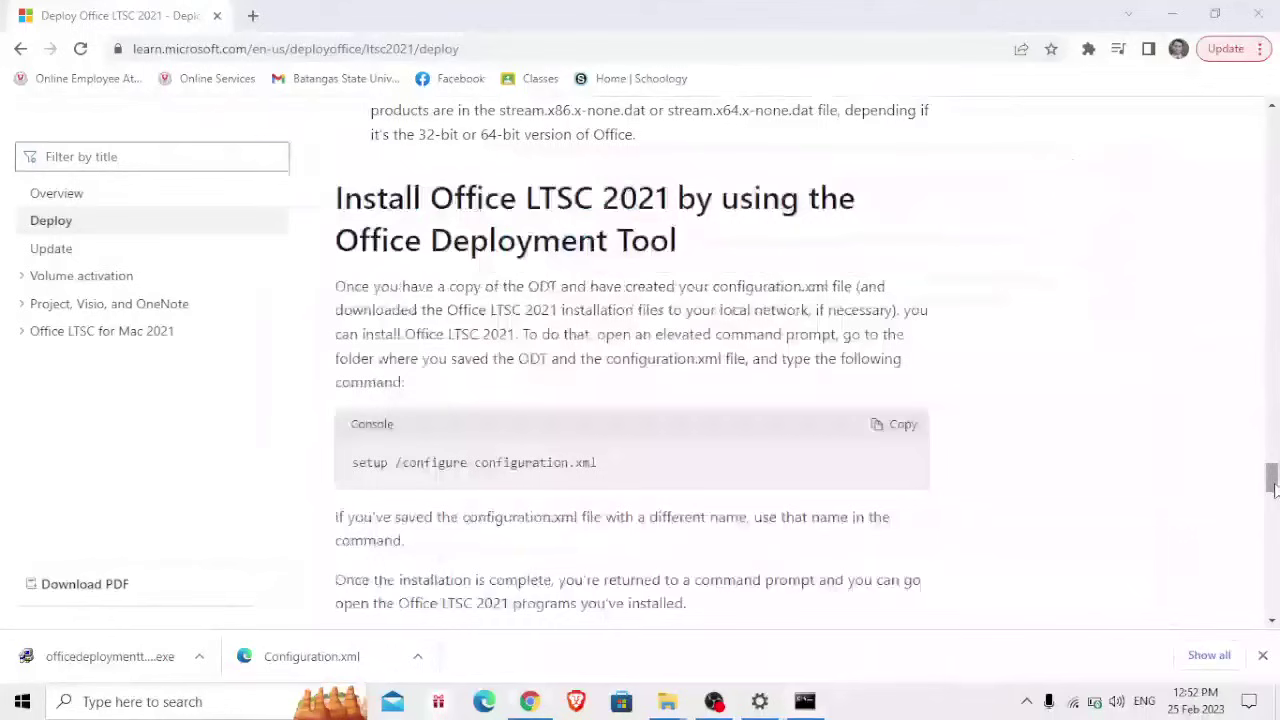
left_click(897, 432)
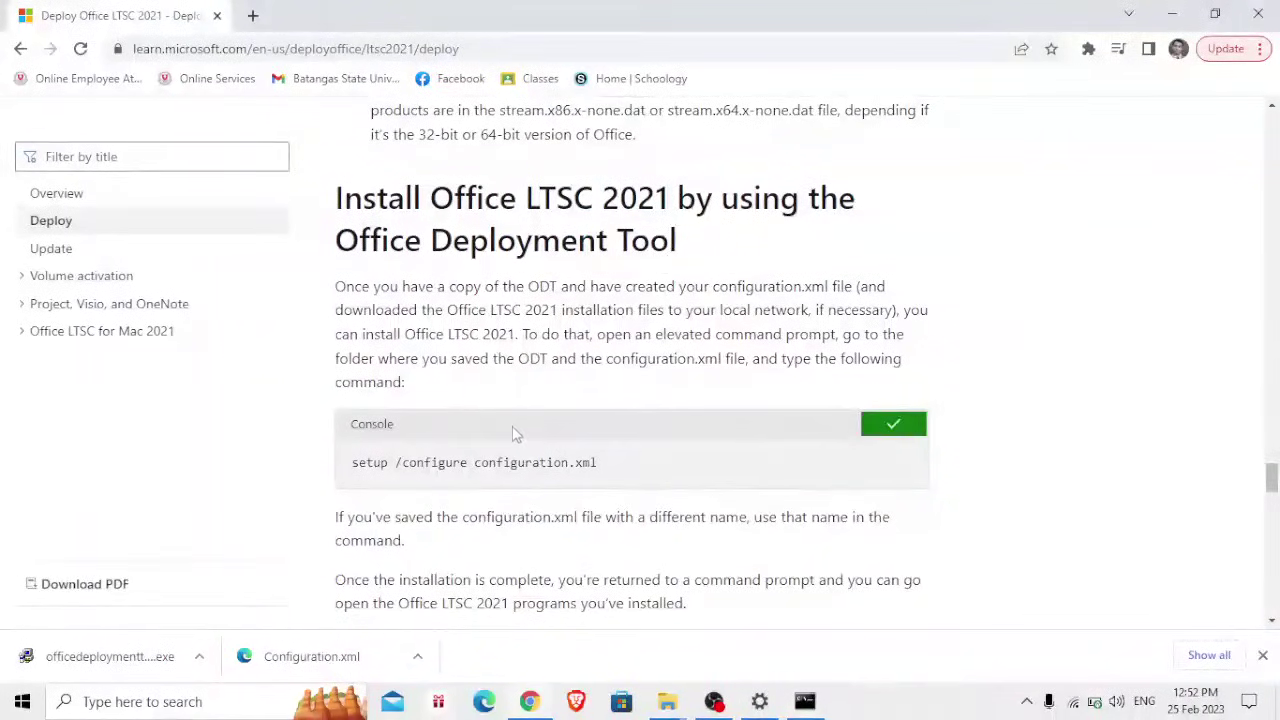
key("alt+Tab")
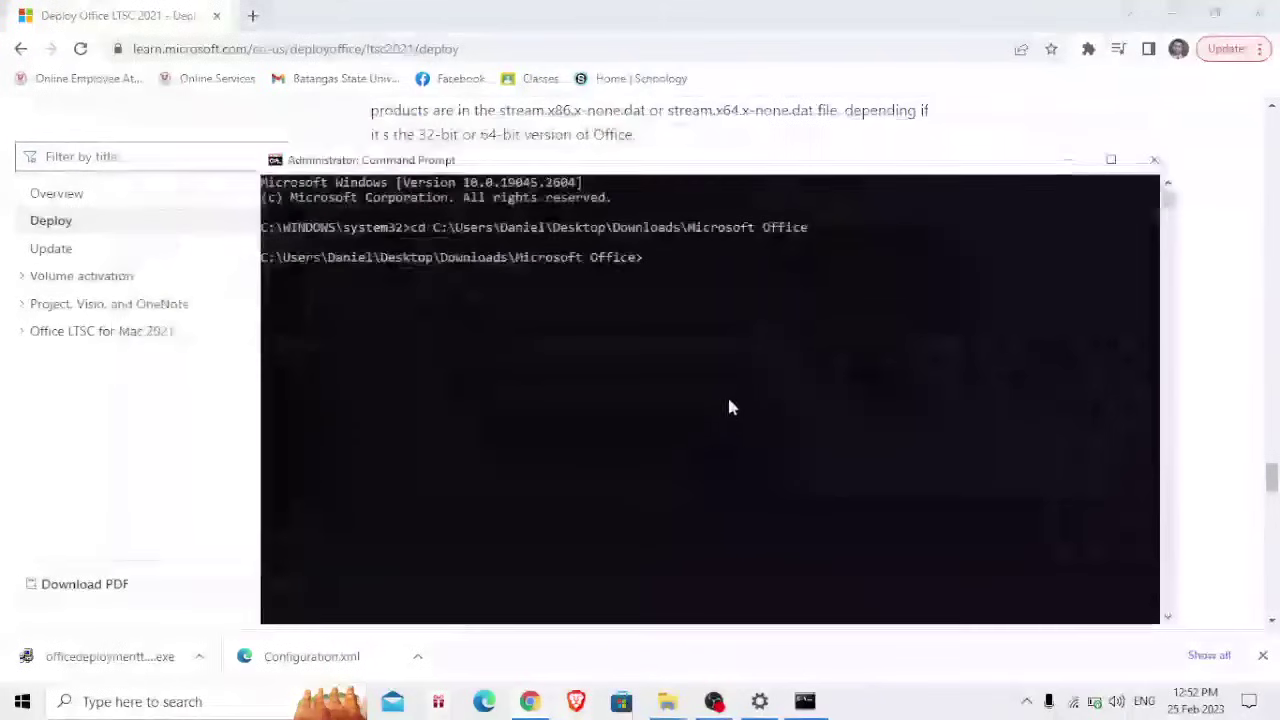
left_click(720, 300)
right_click(722, 303)
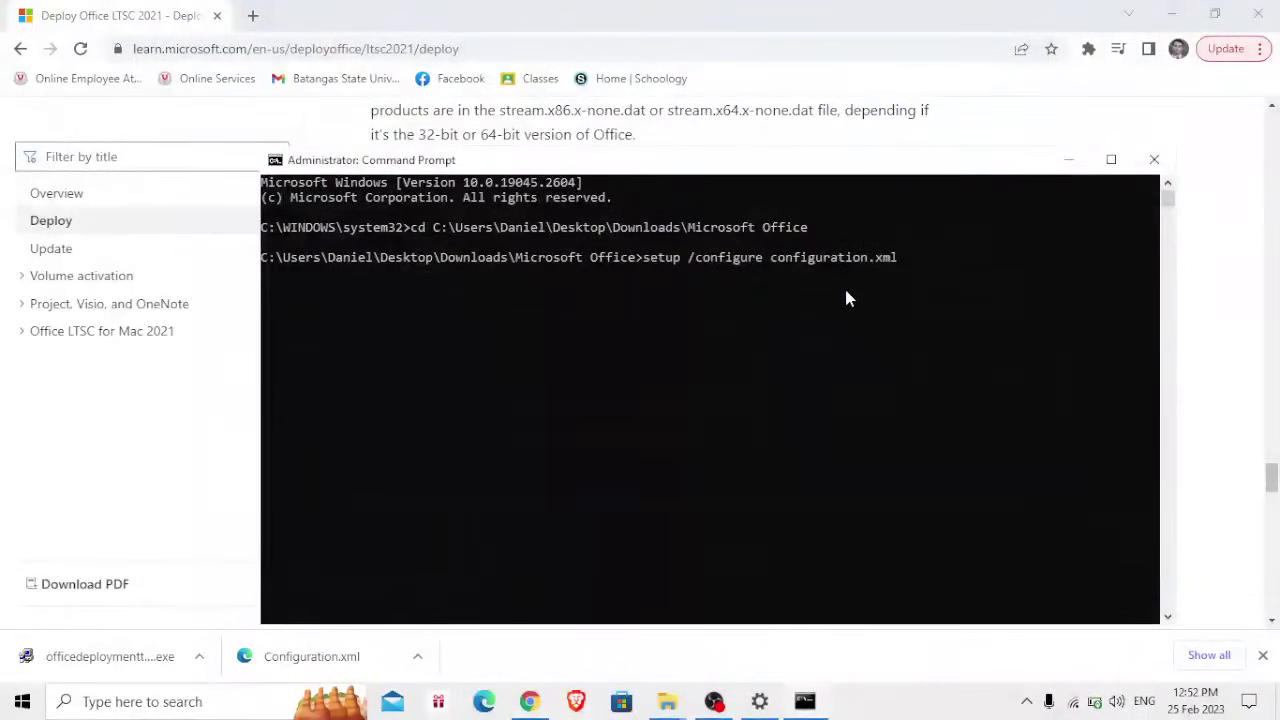
key("Return")
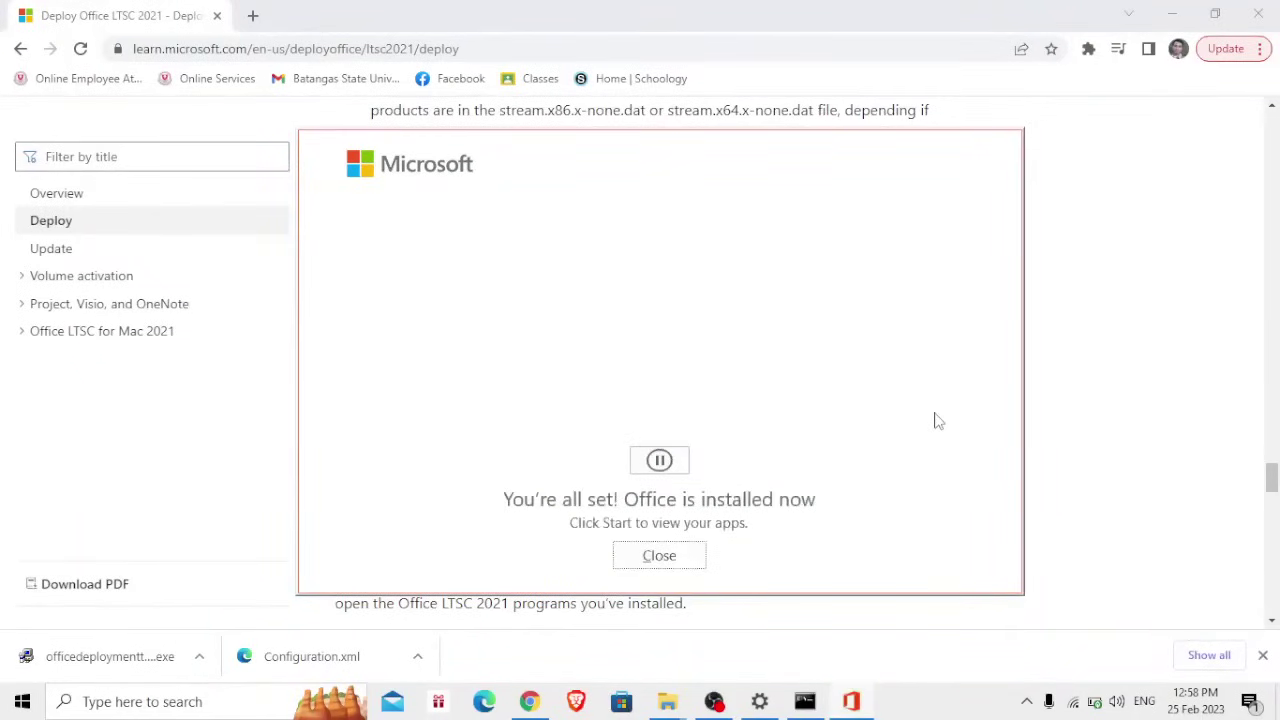
left_click(667, 558)
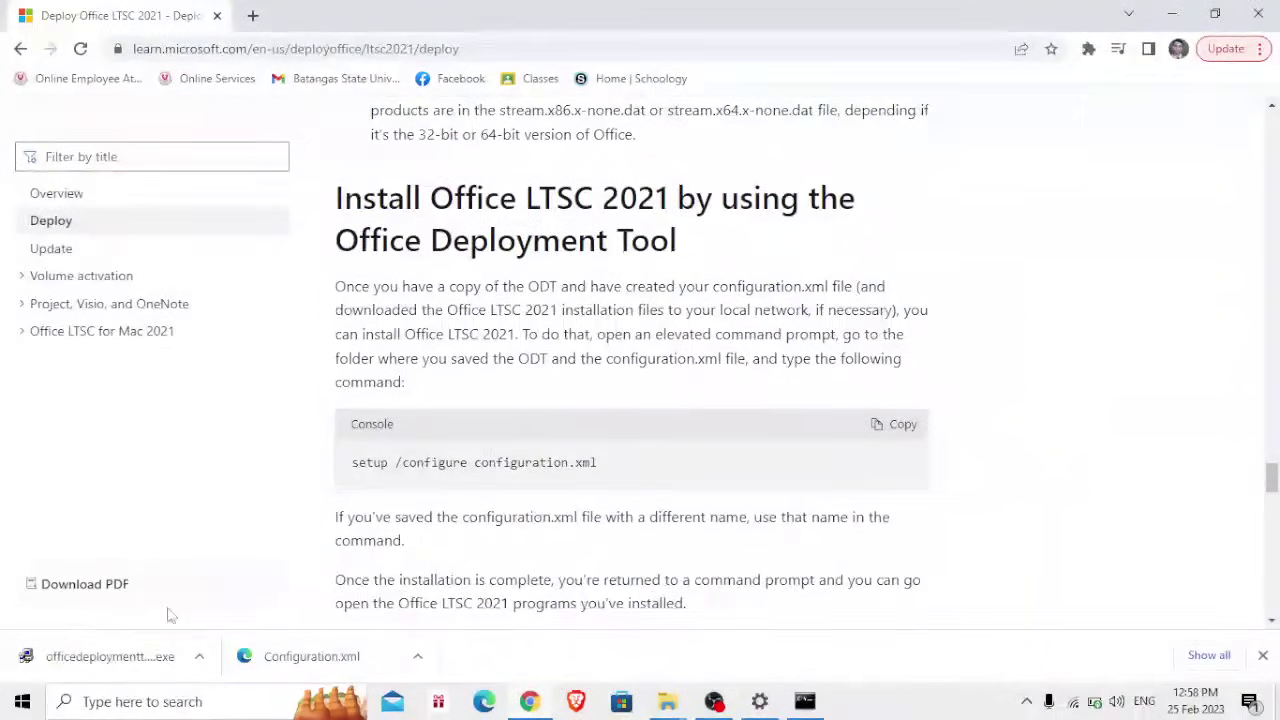
Step: Look through the Start menu's app list for the installed Office apps and launch Word
left_click(10, 710)
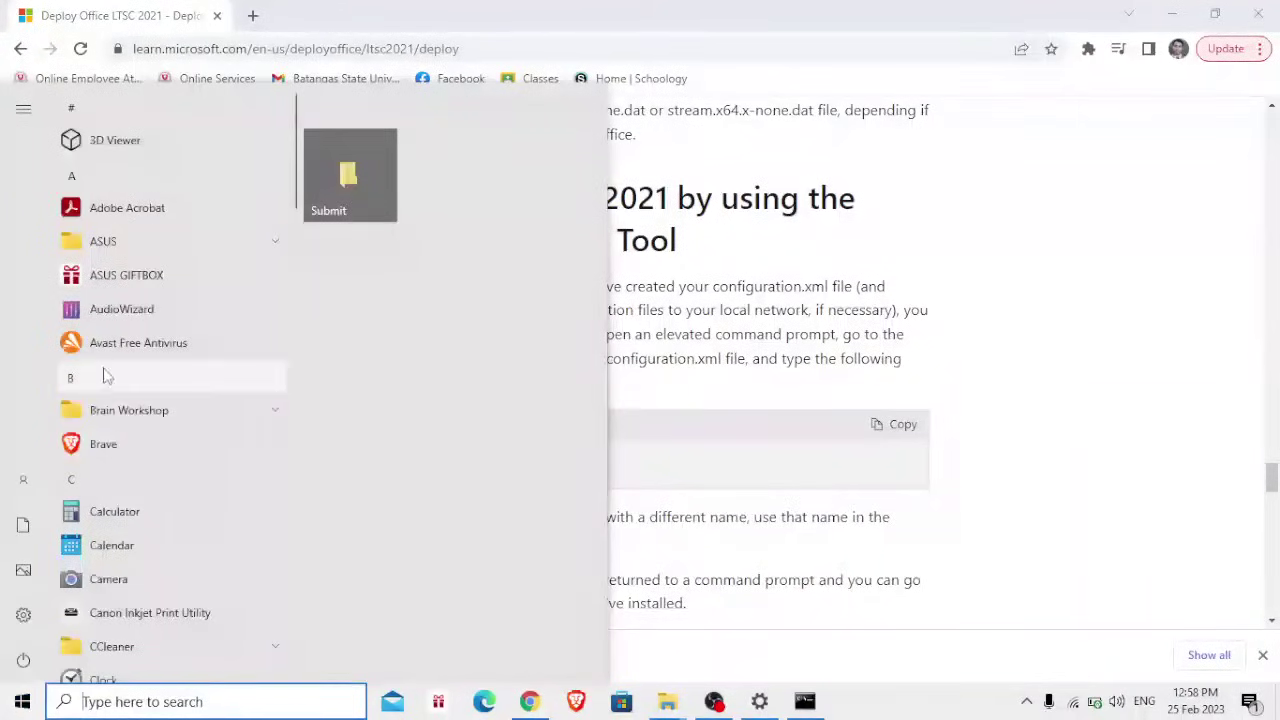
scroll(110, 400, "down", 10)
scroll(140, 447, "down", 8)
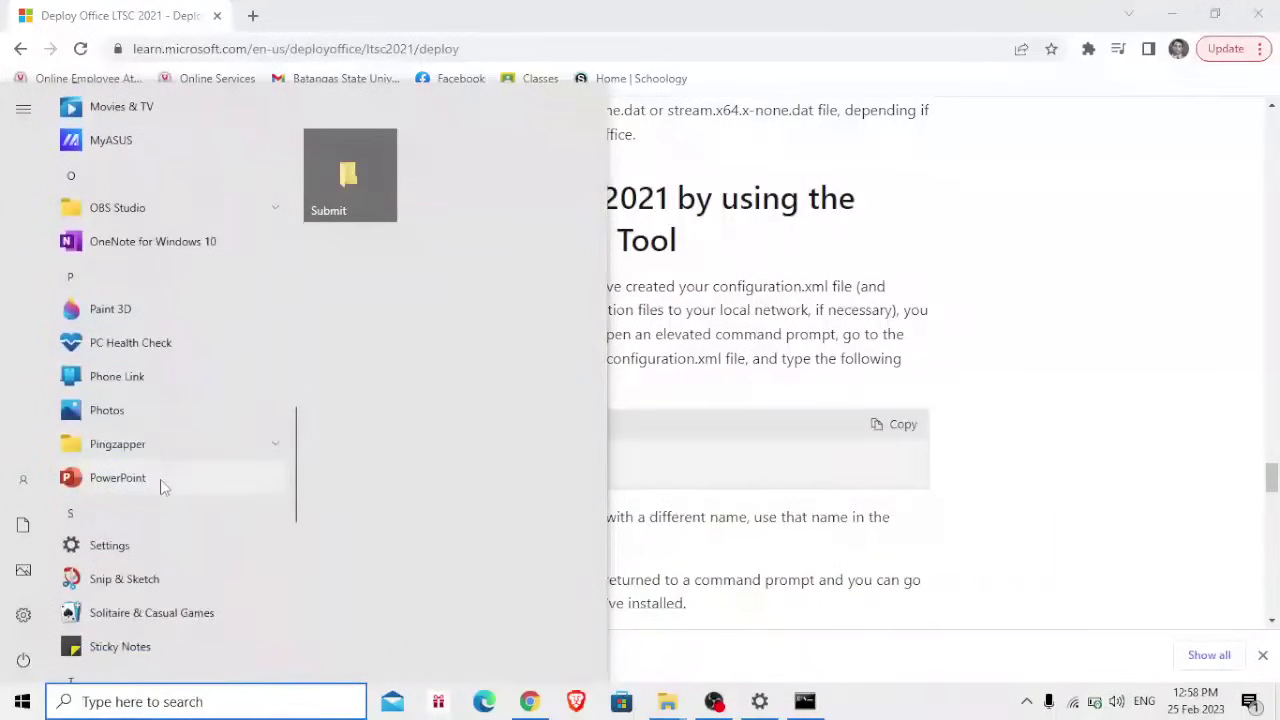
scroll(164, 499, "down", 8)
scroll(168, 489, "down", 5)
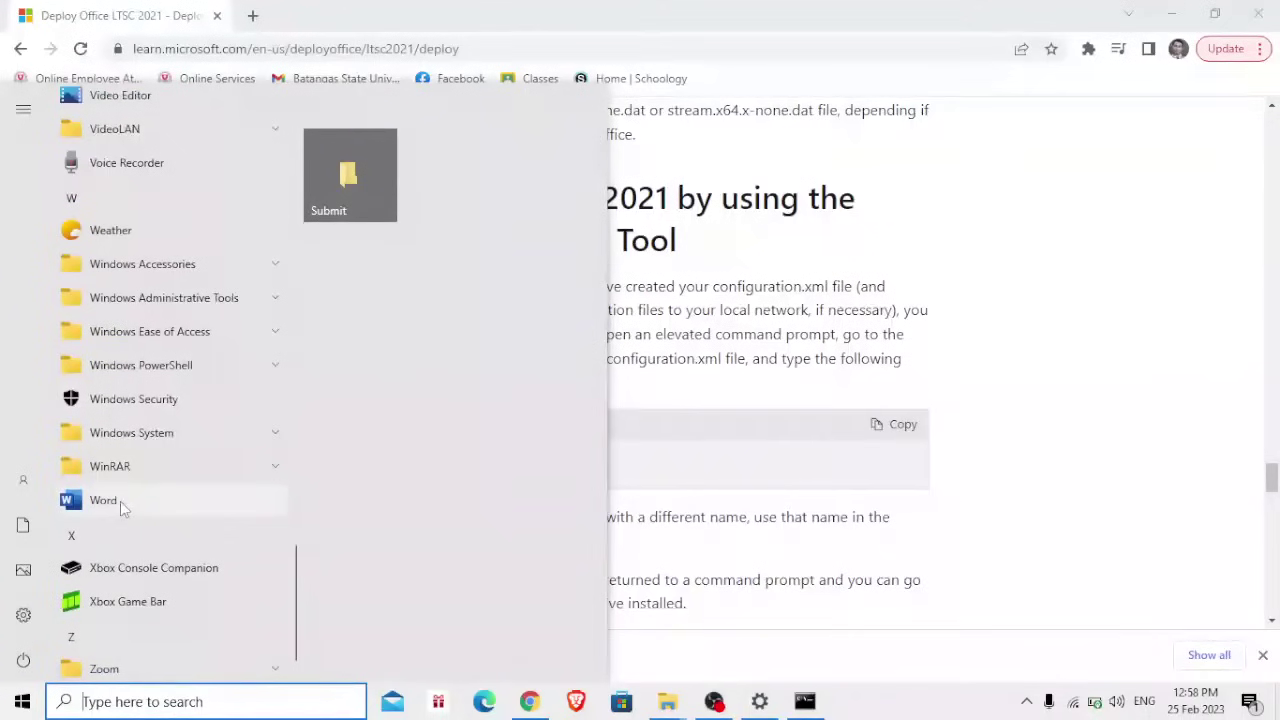
left_click(128, 508)
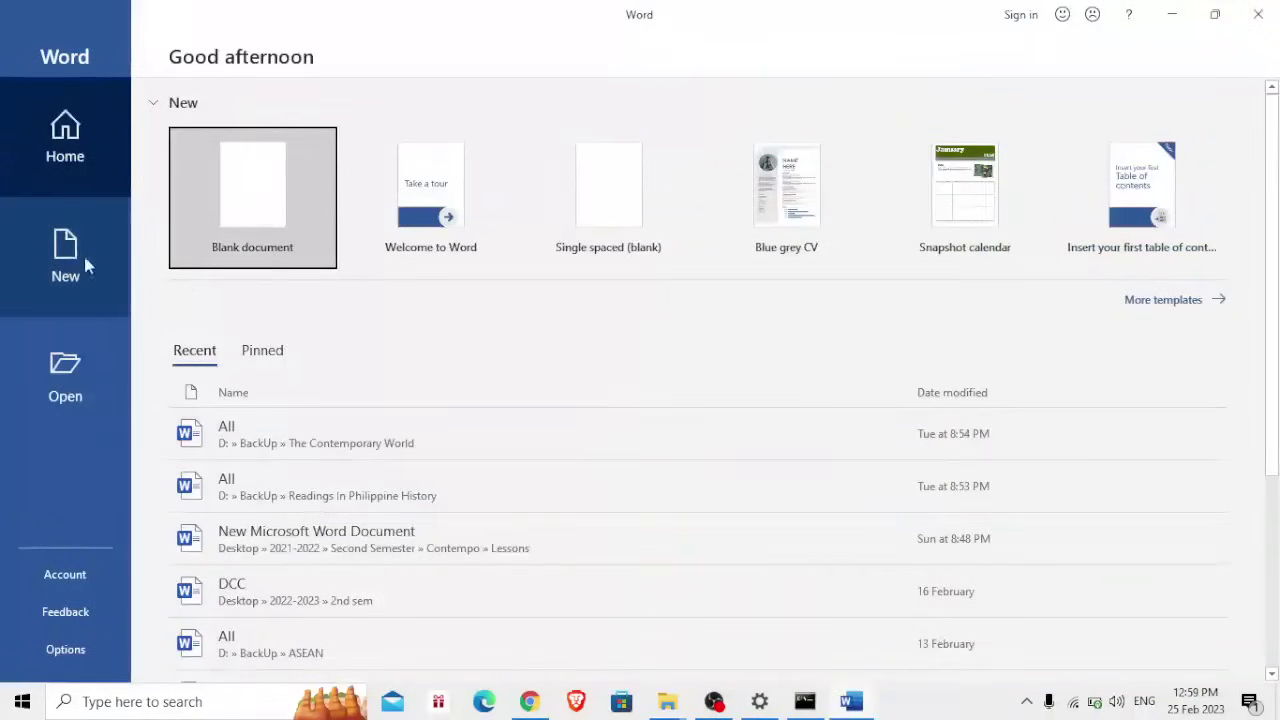
Step: Open Word's Account page to check the product information and activation status
left_click(59, 655)
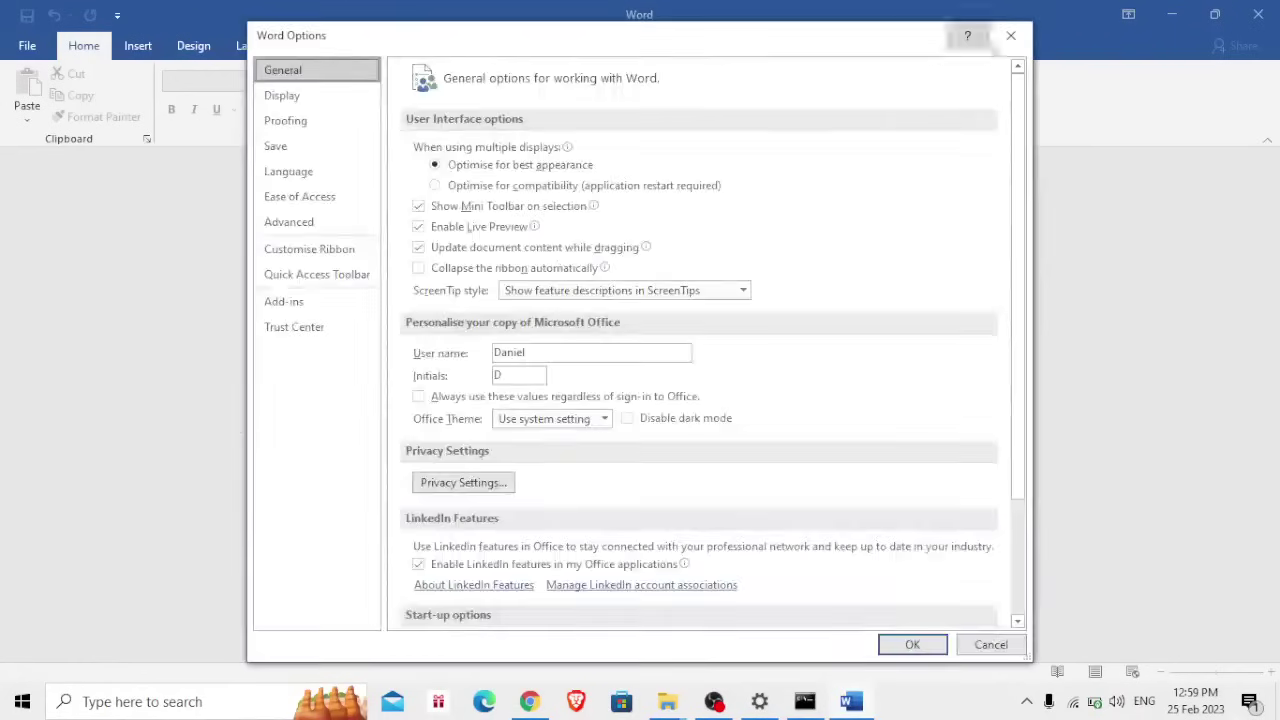
left_click(1004, 37)
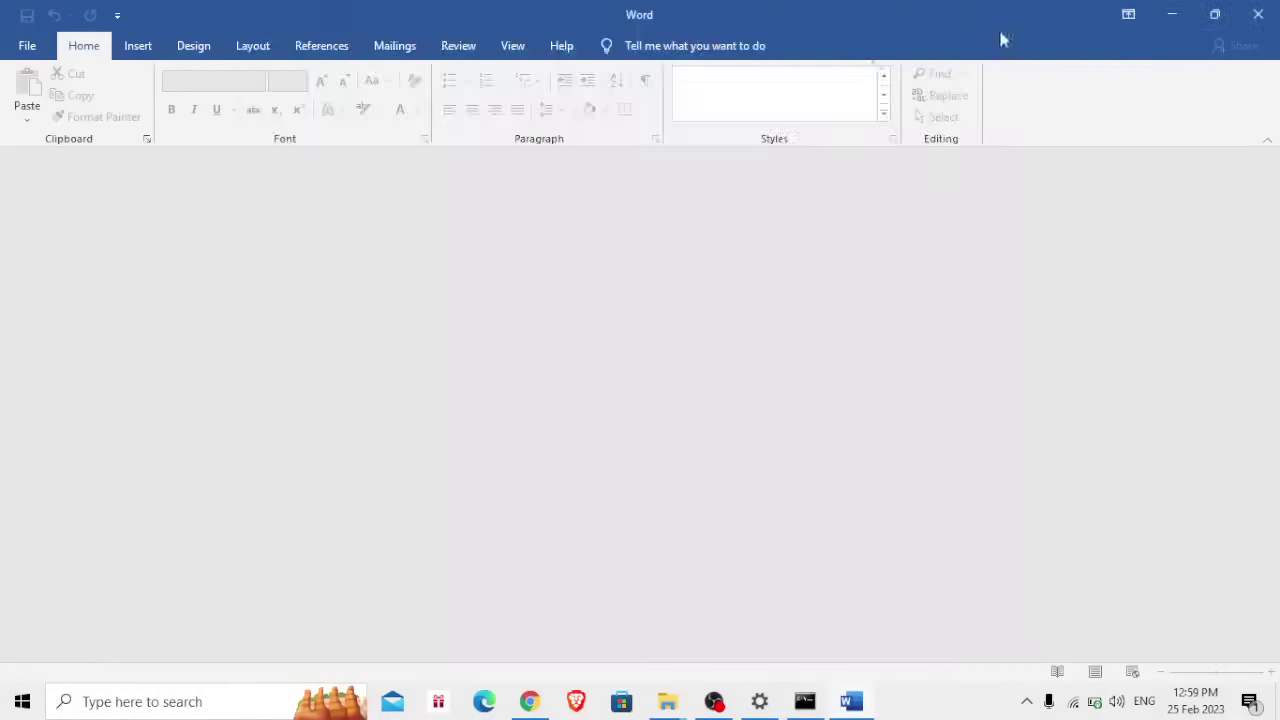
left_click(38, 48)
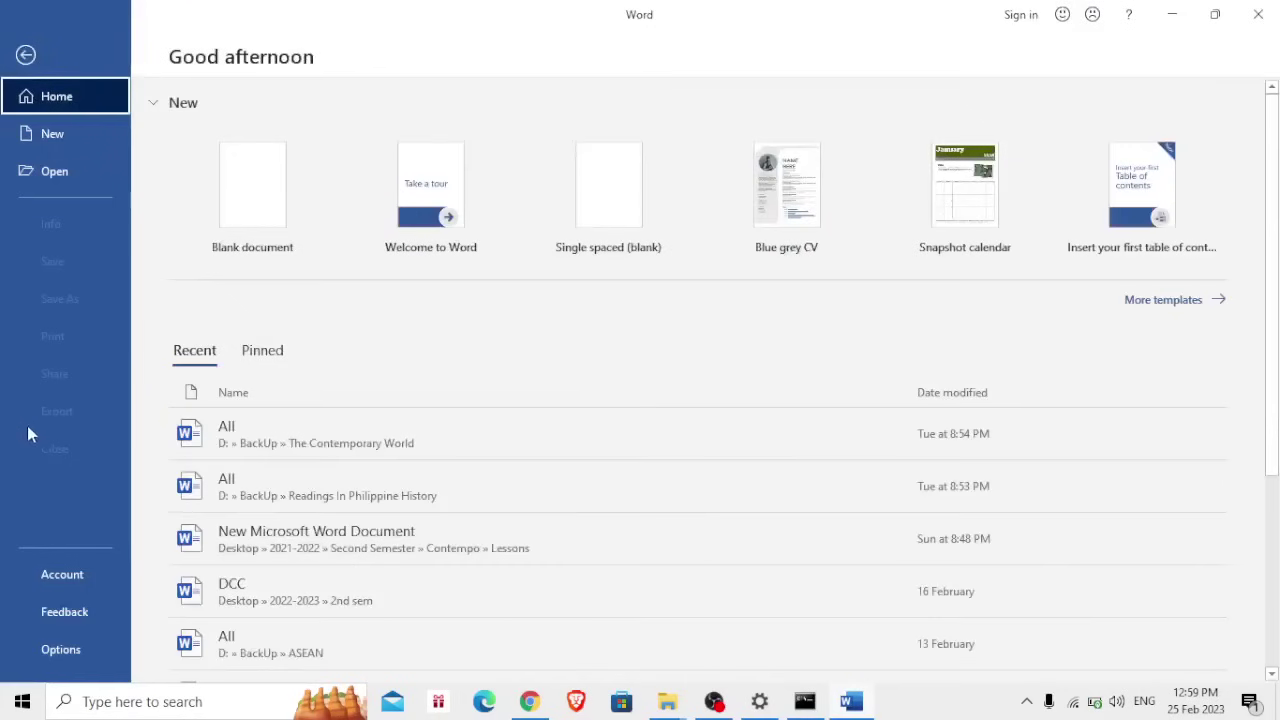
left_click(60, 584)
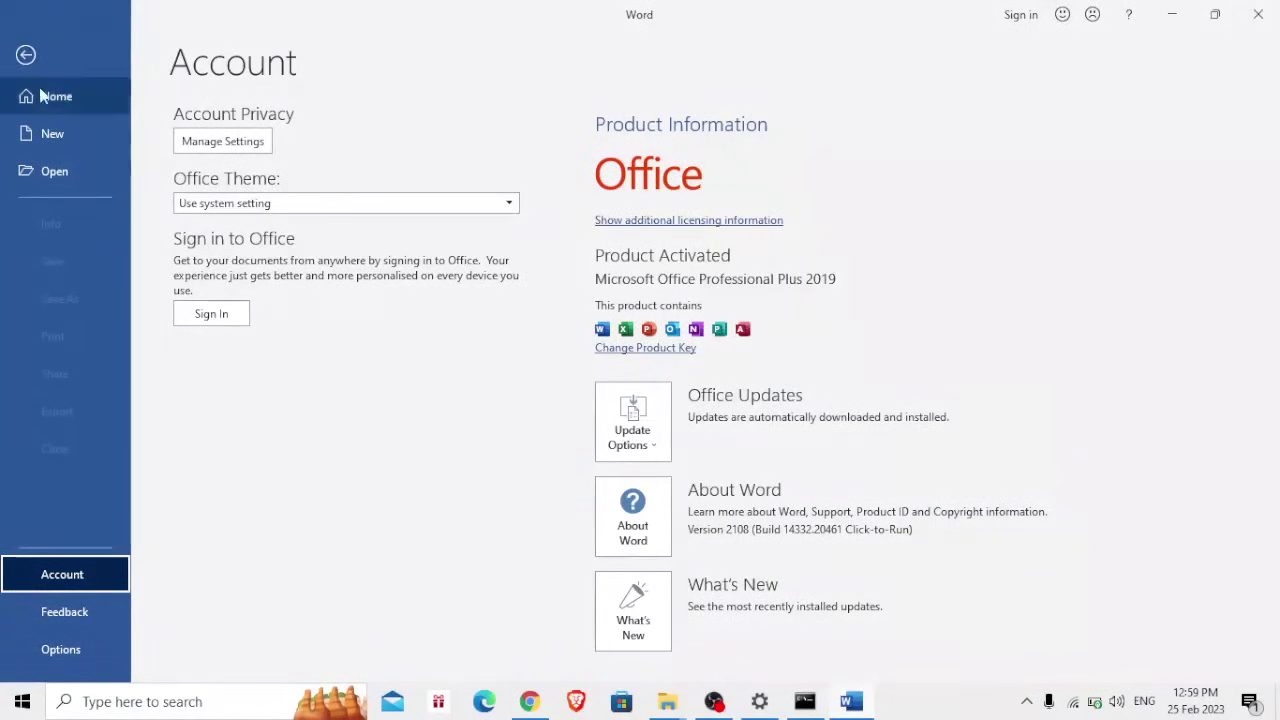
Step: Leave the Account page and create a new blank document in Word
left_click(26, 55)
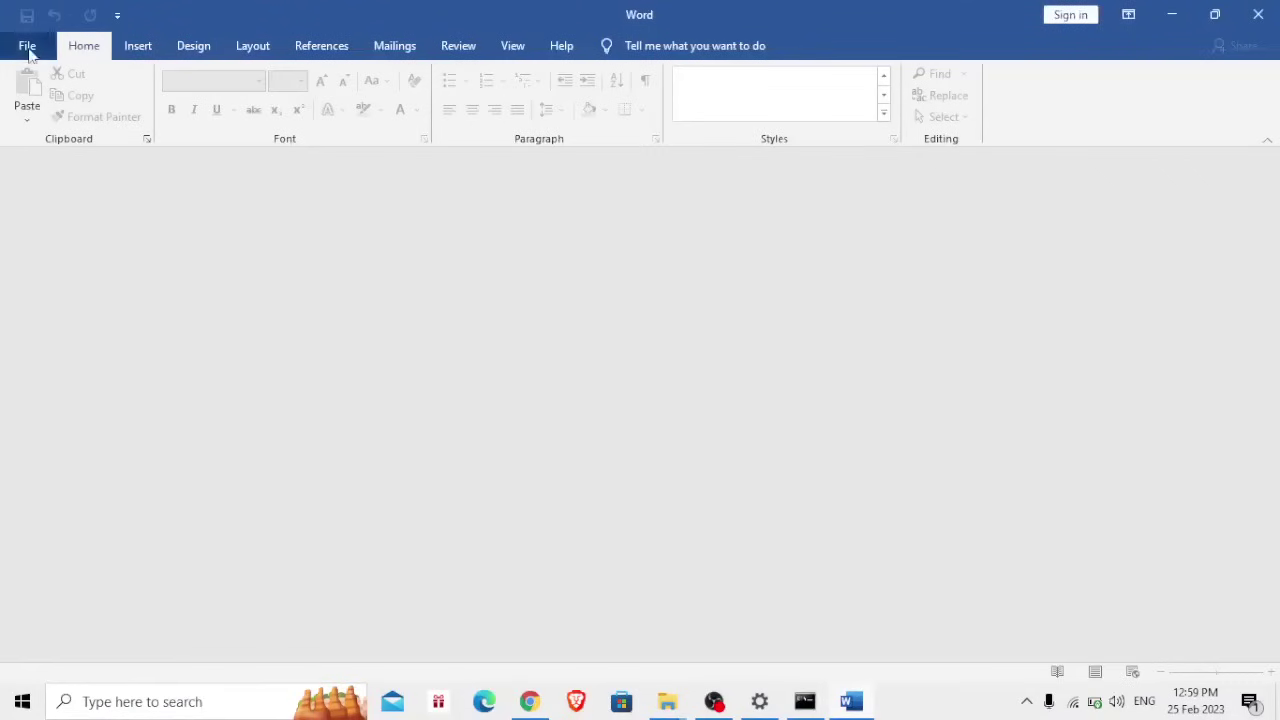
left_click(27, 46)
left_click(249, 176)
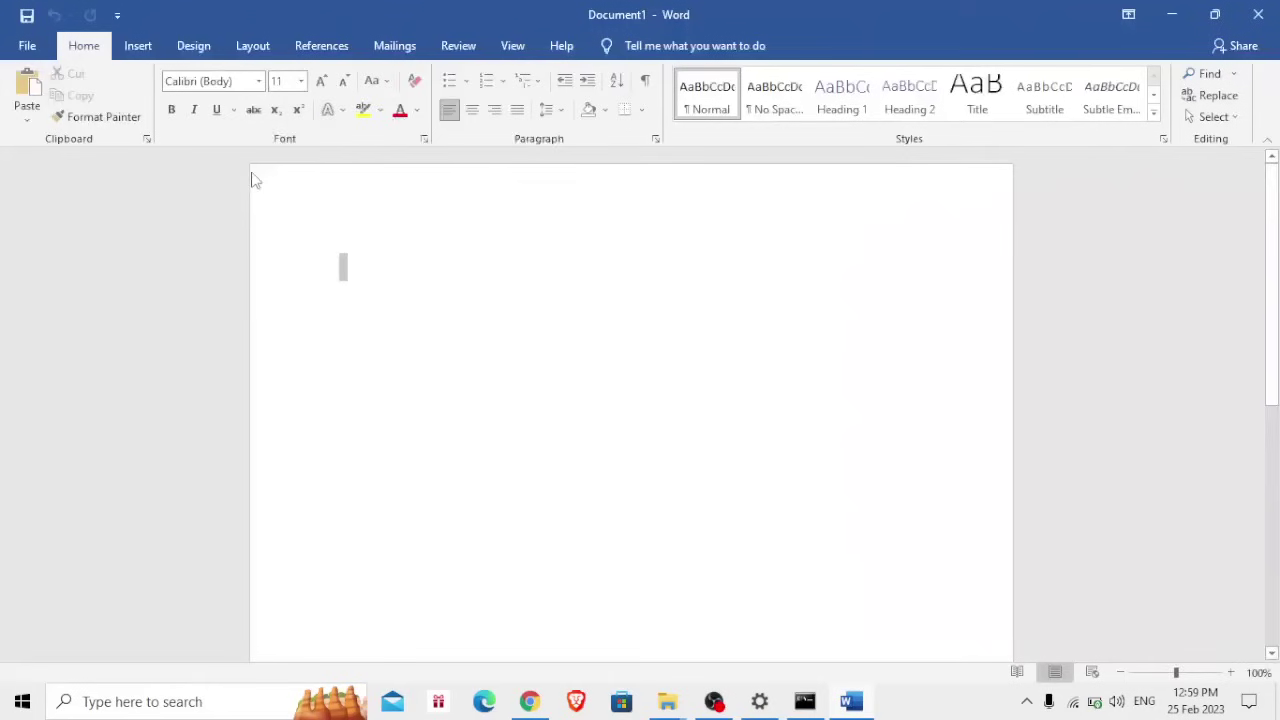